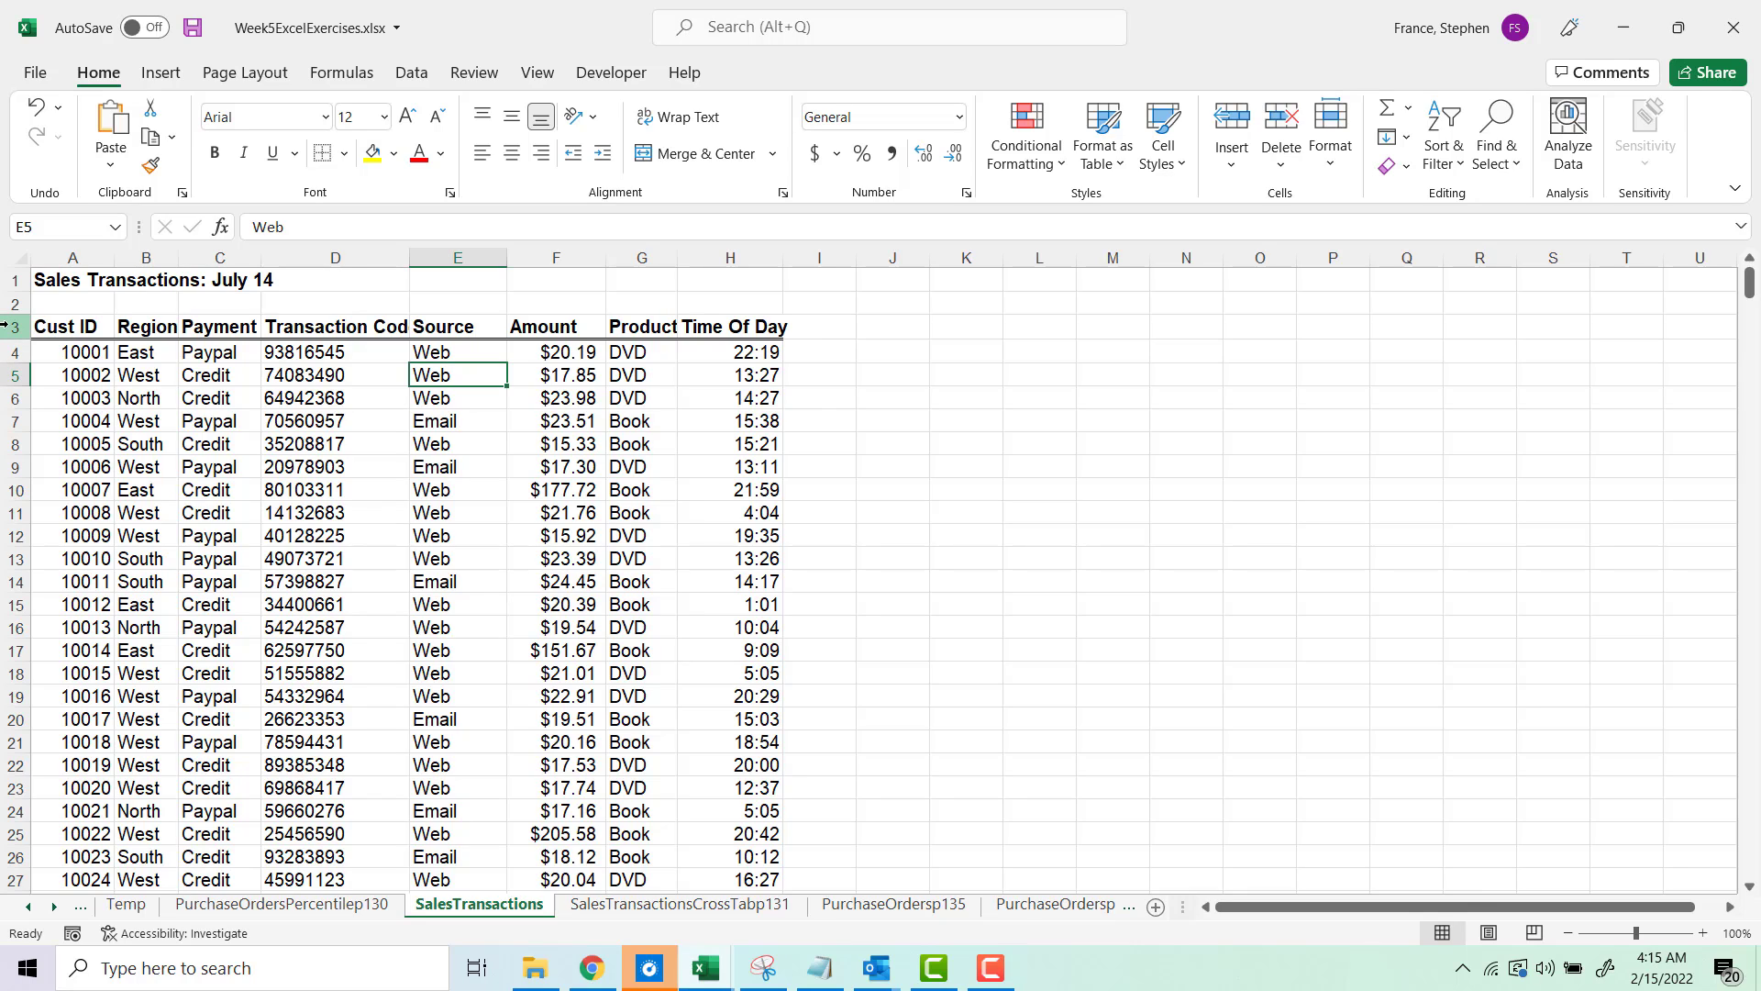
Step: Create a PivotTable from the sales data range A3:H475, placing it on the existing worksheet at cell K3
{"action": "left_click", "coordinate": [47, 325]}
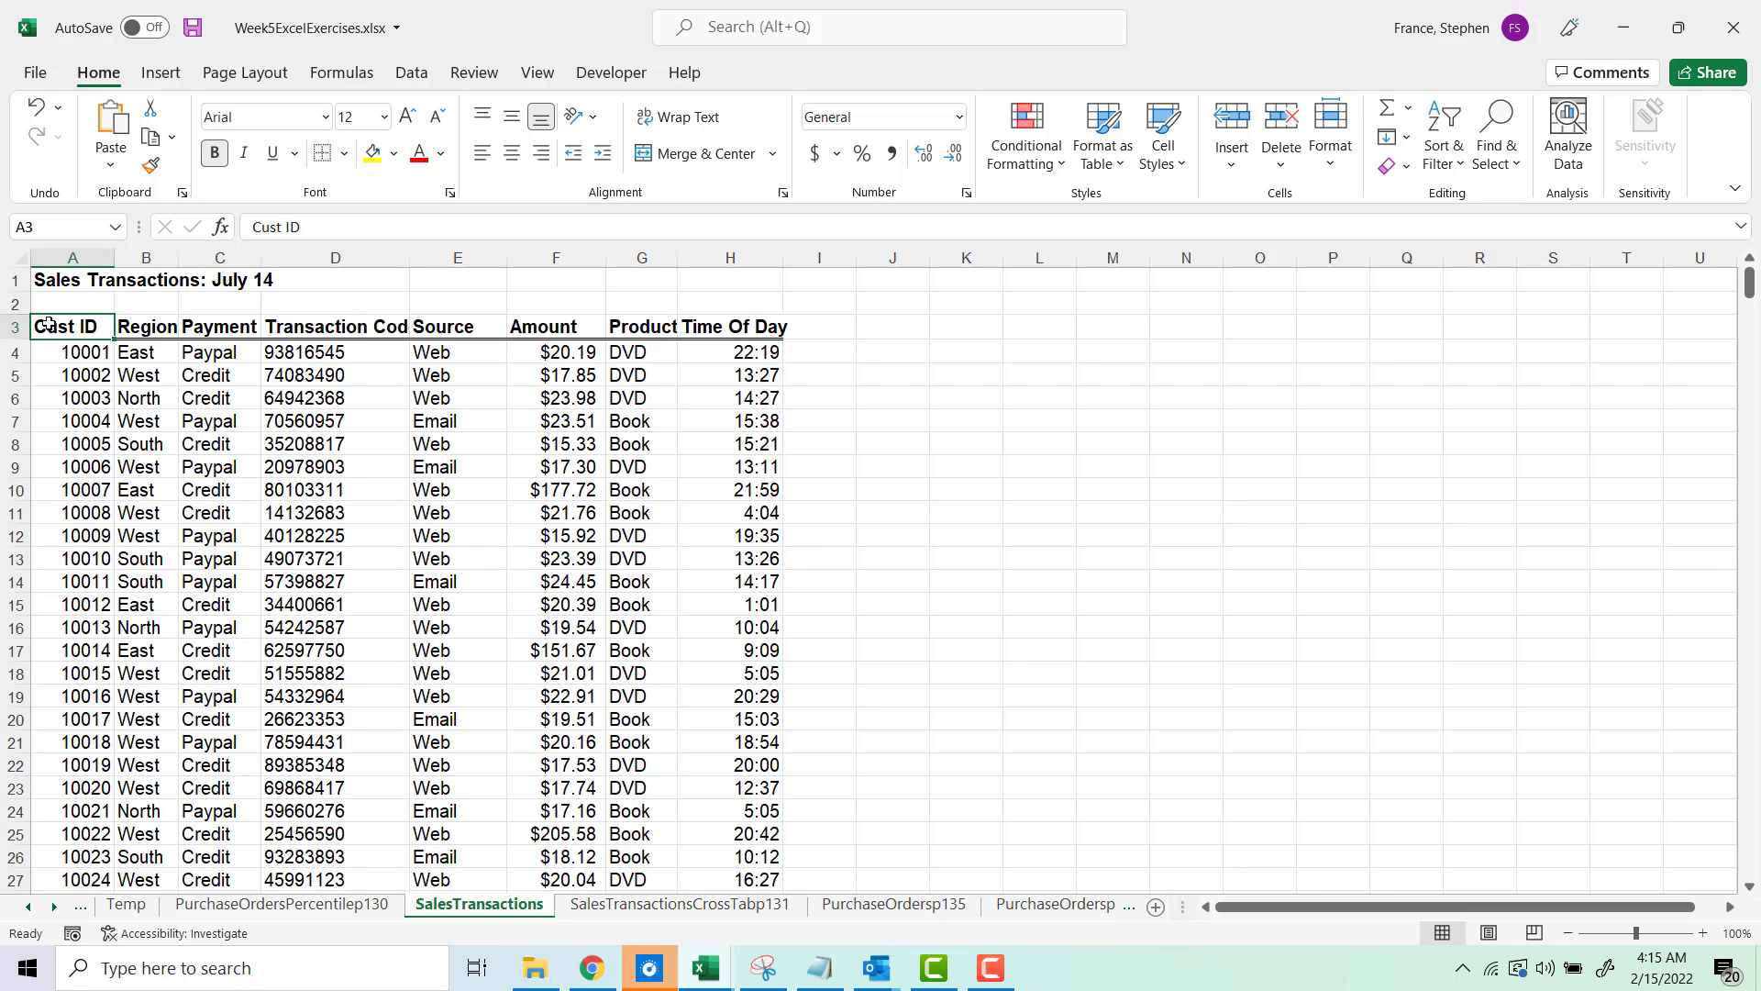
{"action": "key", "text": "ctrl+shift+Down"}
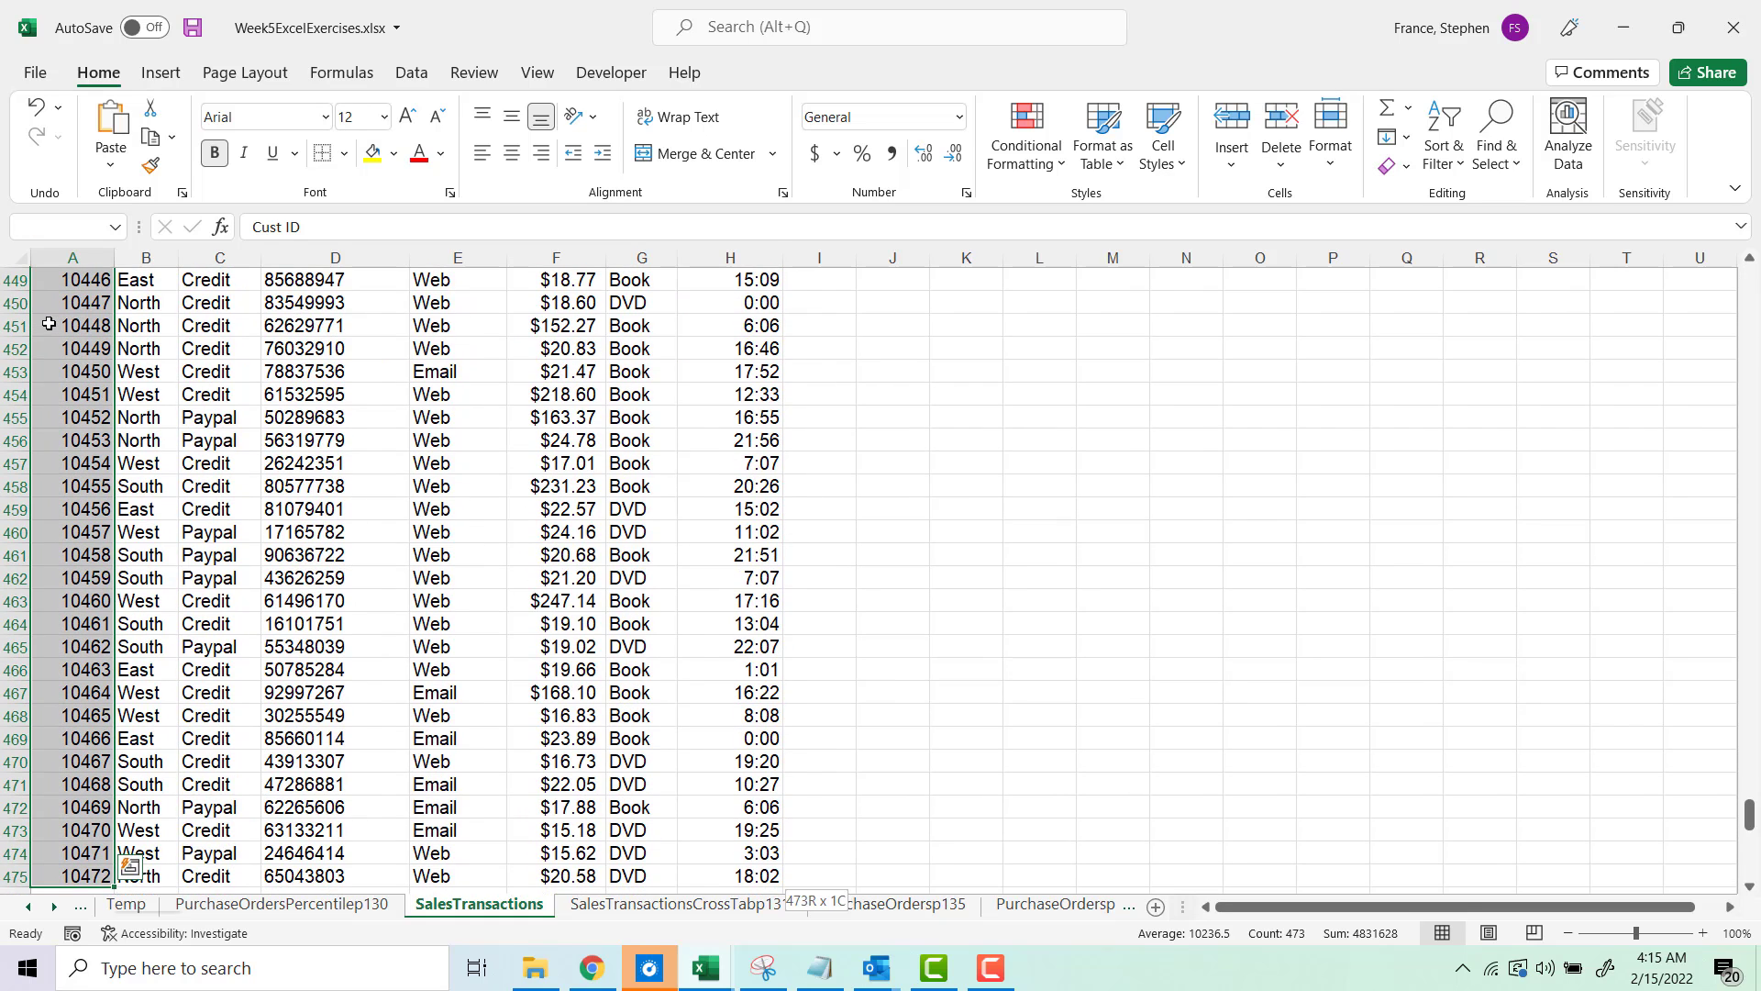
{"action": "key", "text": "ctrl+shift+Right"}
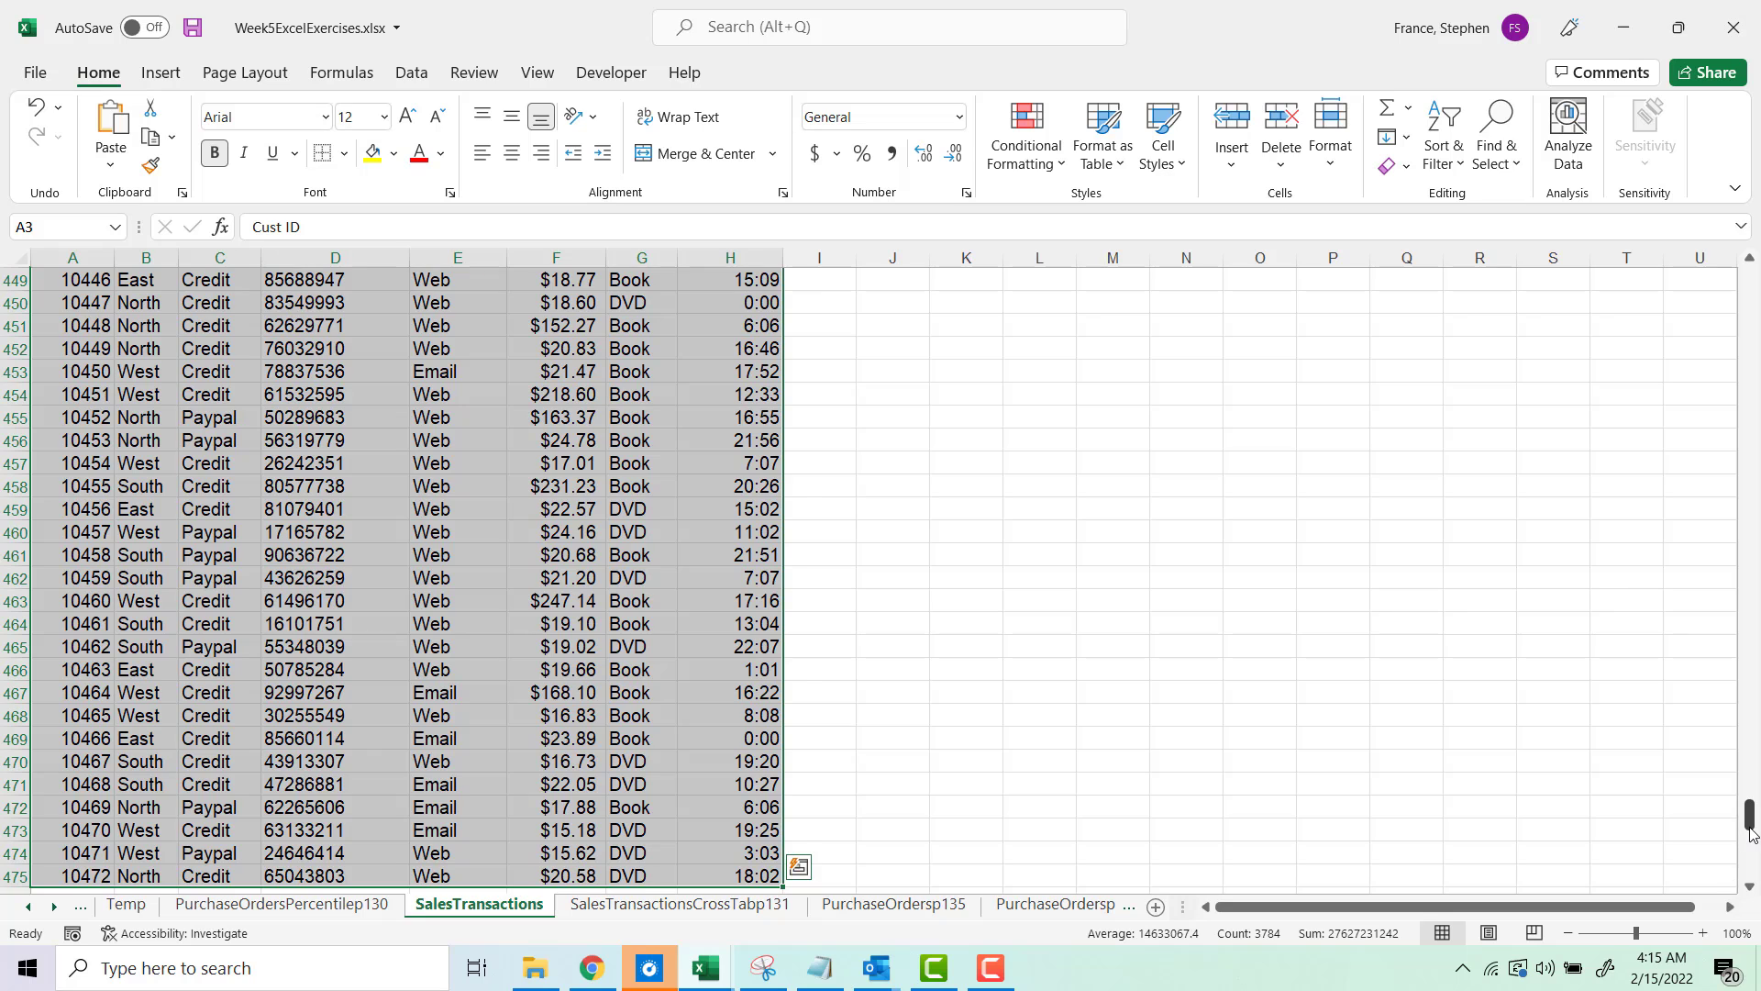
{"action": "left_click_drag", "start_coordinate": [1750, 815], "coordinate": [1736, 263]}
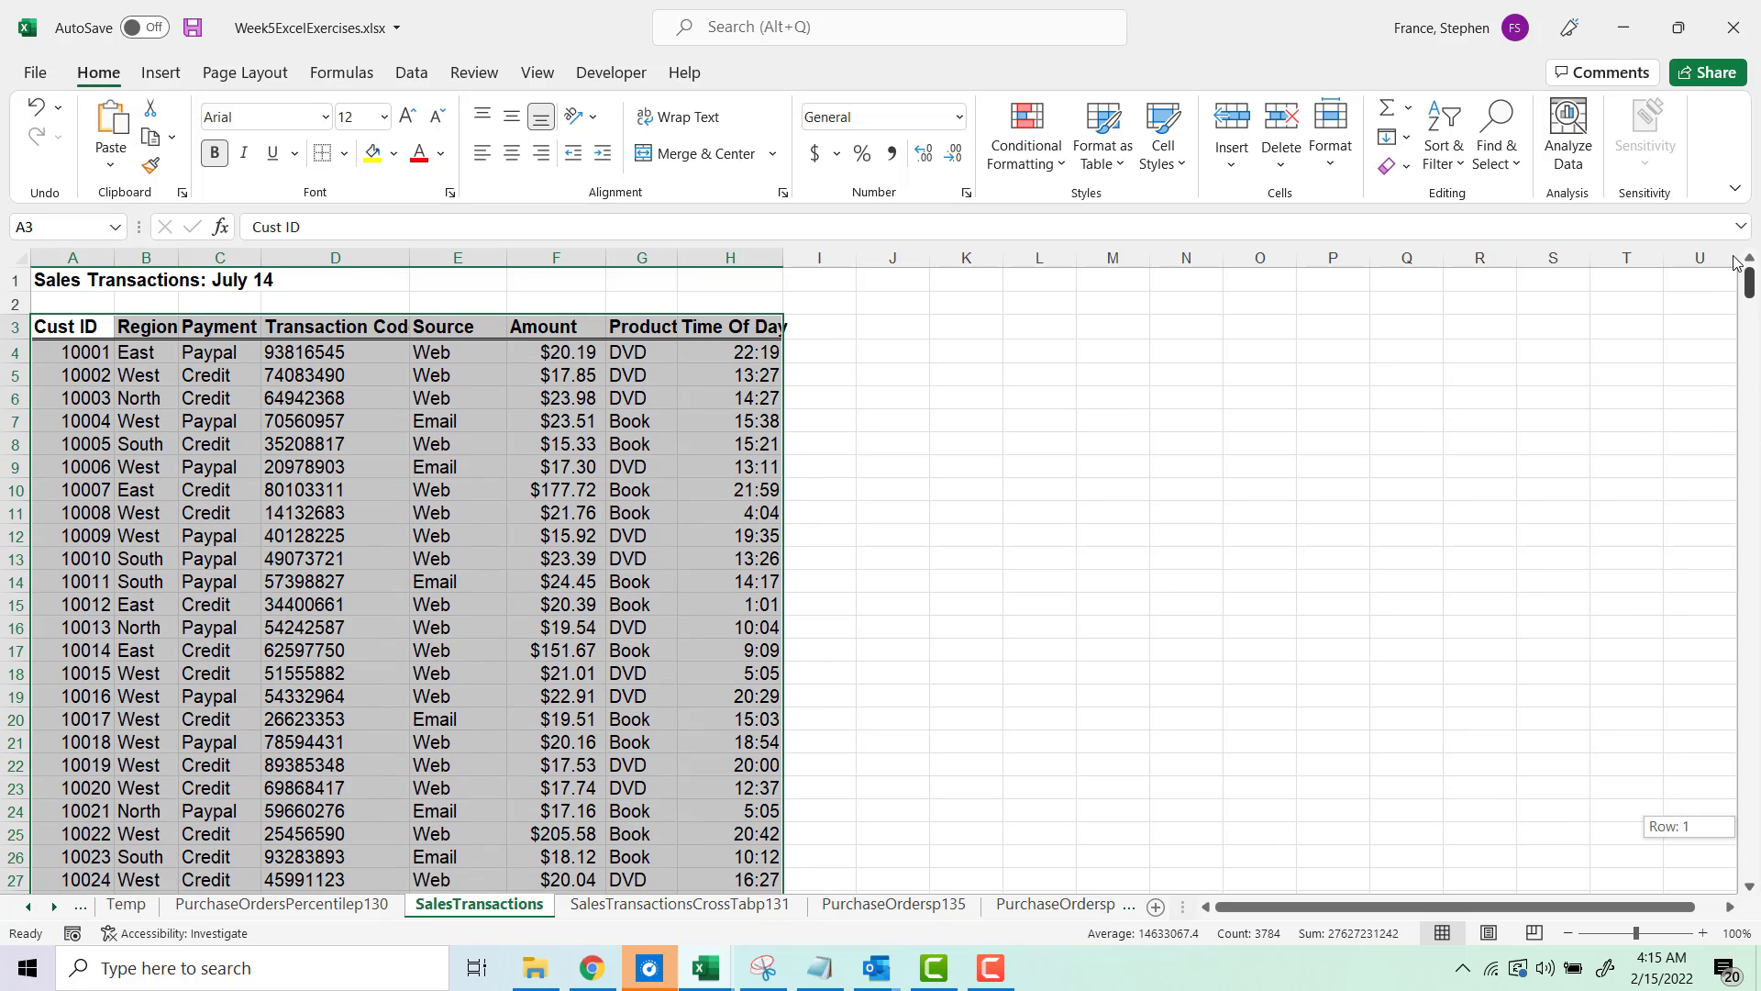
{"action": "left_click", "coordinate": [161, 73]}
{"action": "left_click", "coordinate": [51, 126]}
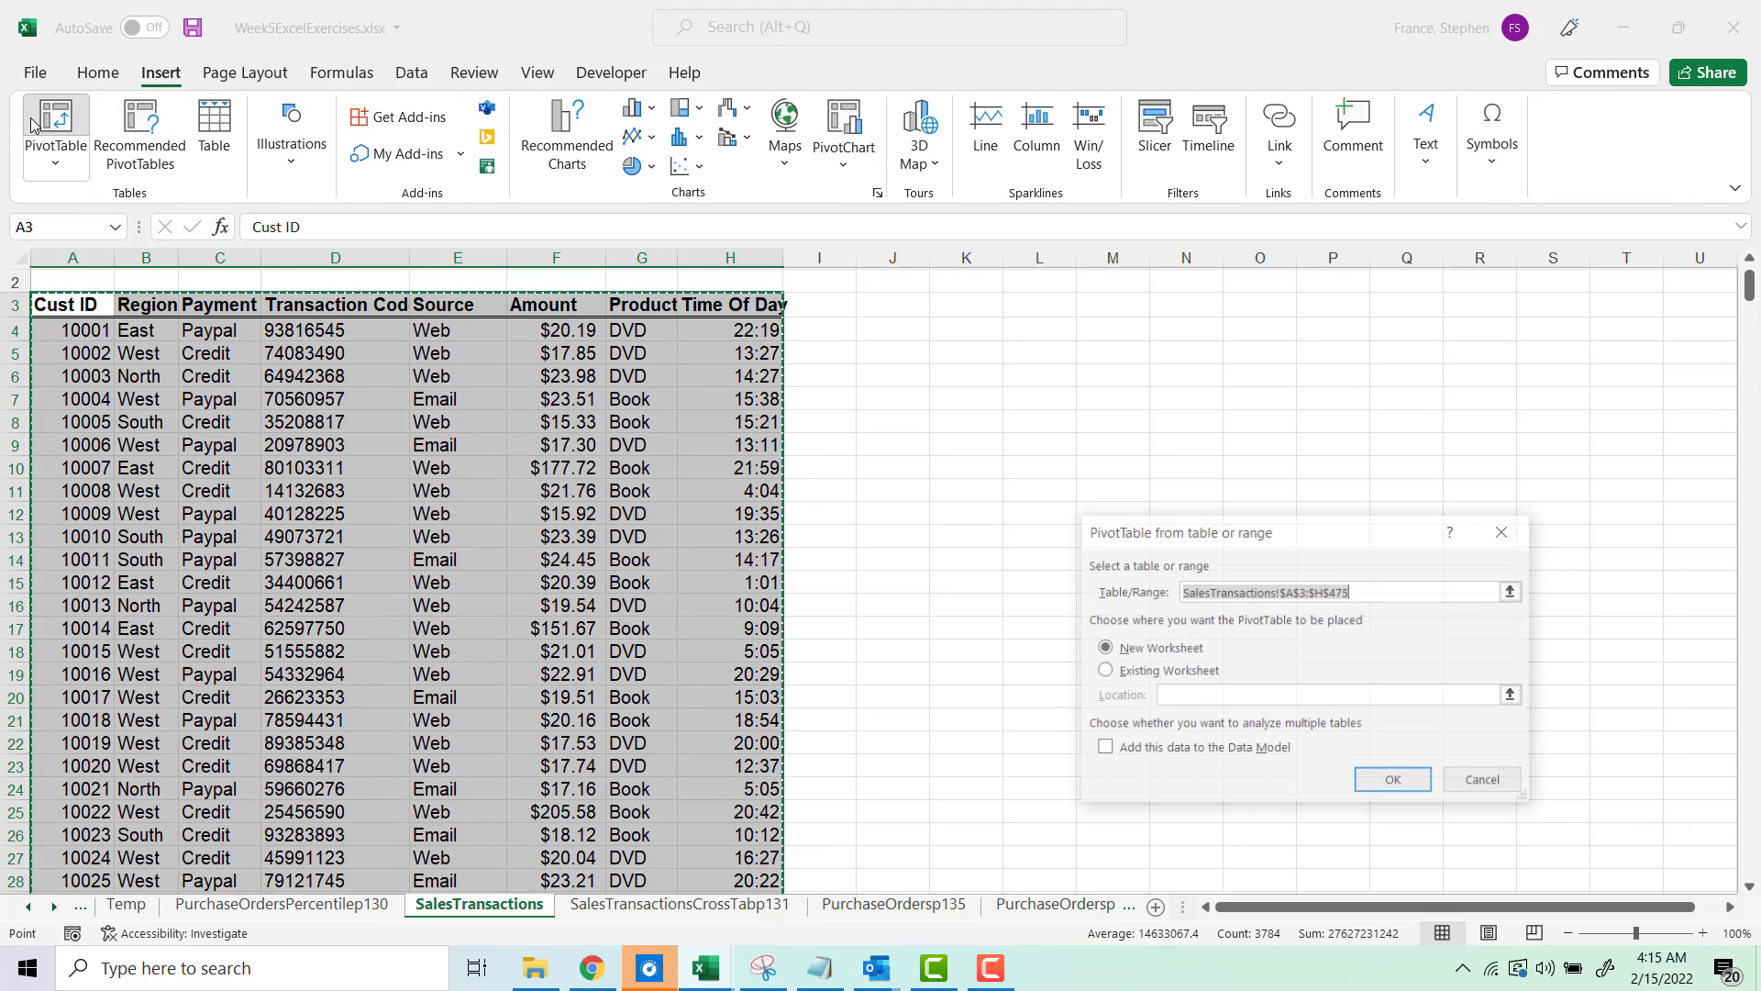
{"action": "scroll", "coordinate": [1065, 404], "scroll_direction": "up", "scroll_amount": 1}
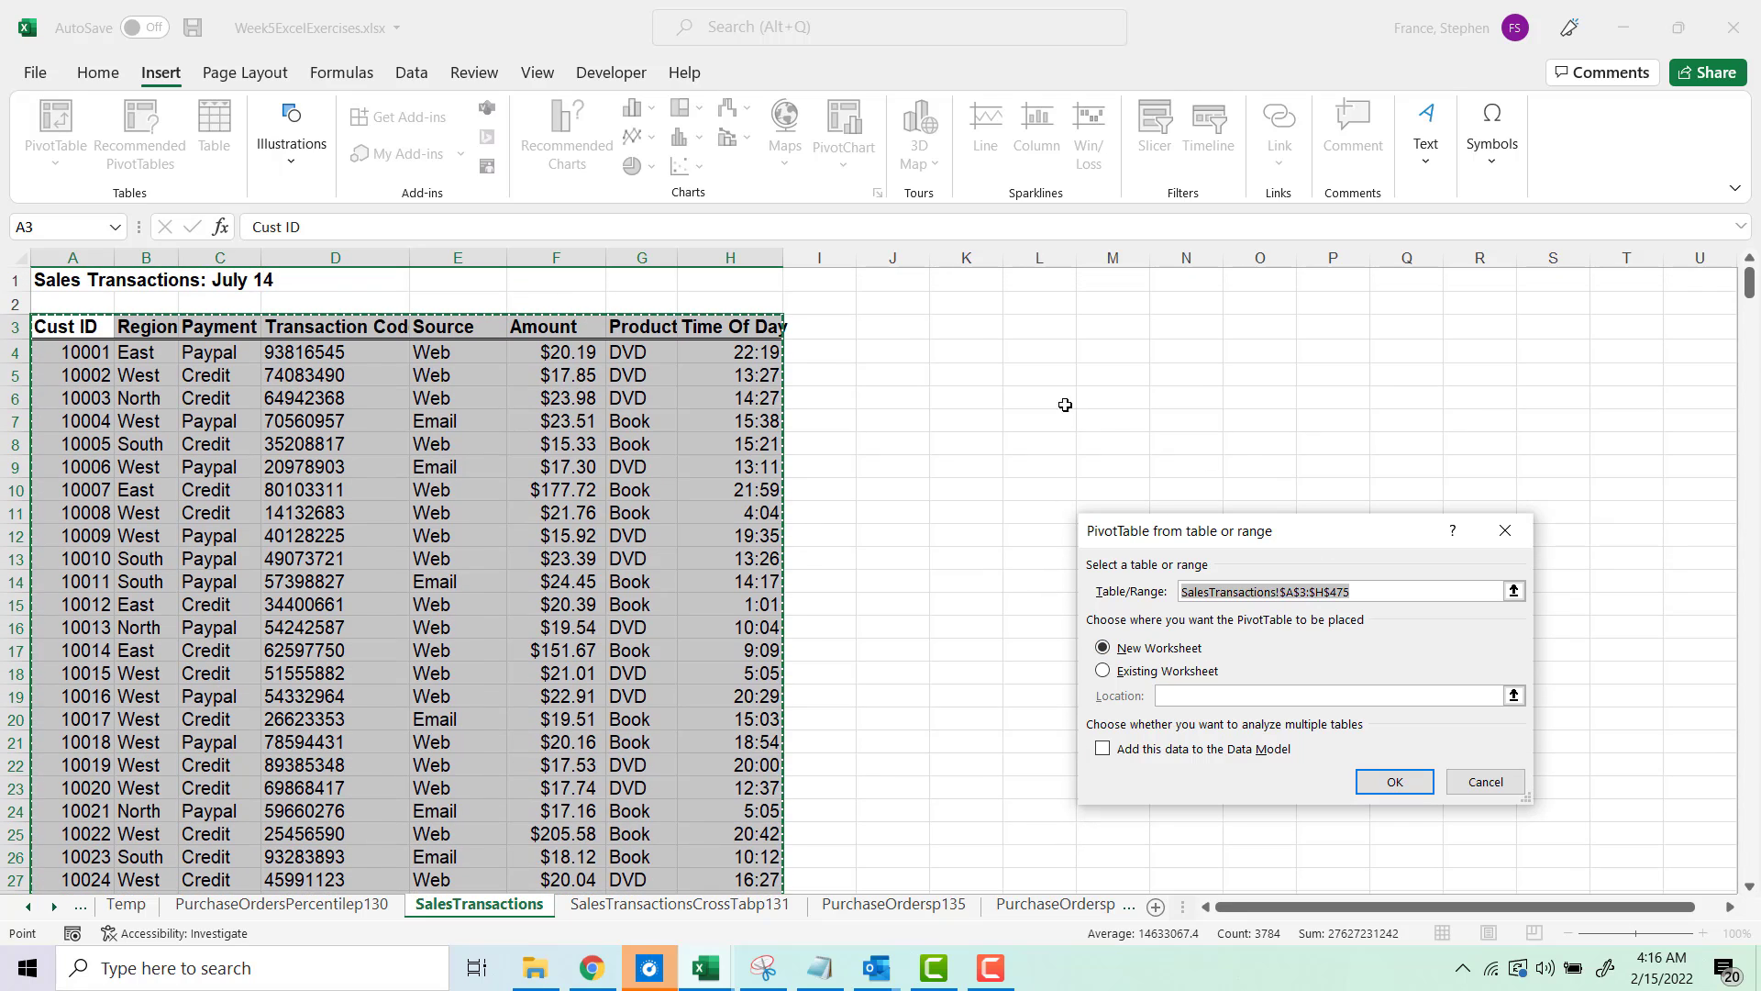
{"action": "left_click", "coordinate": [1142, 676]}
{"action": "left_click", "coordinate": [937, 328]}
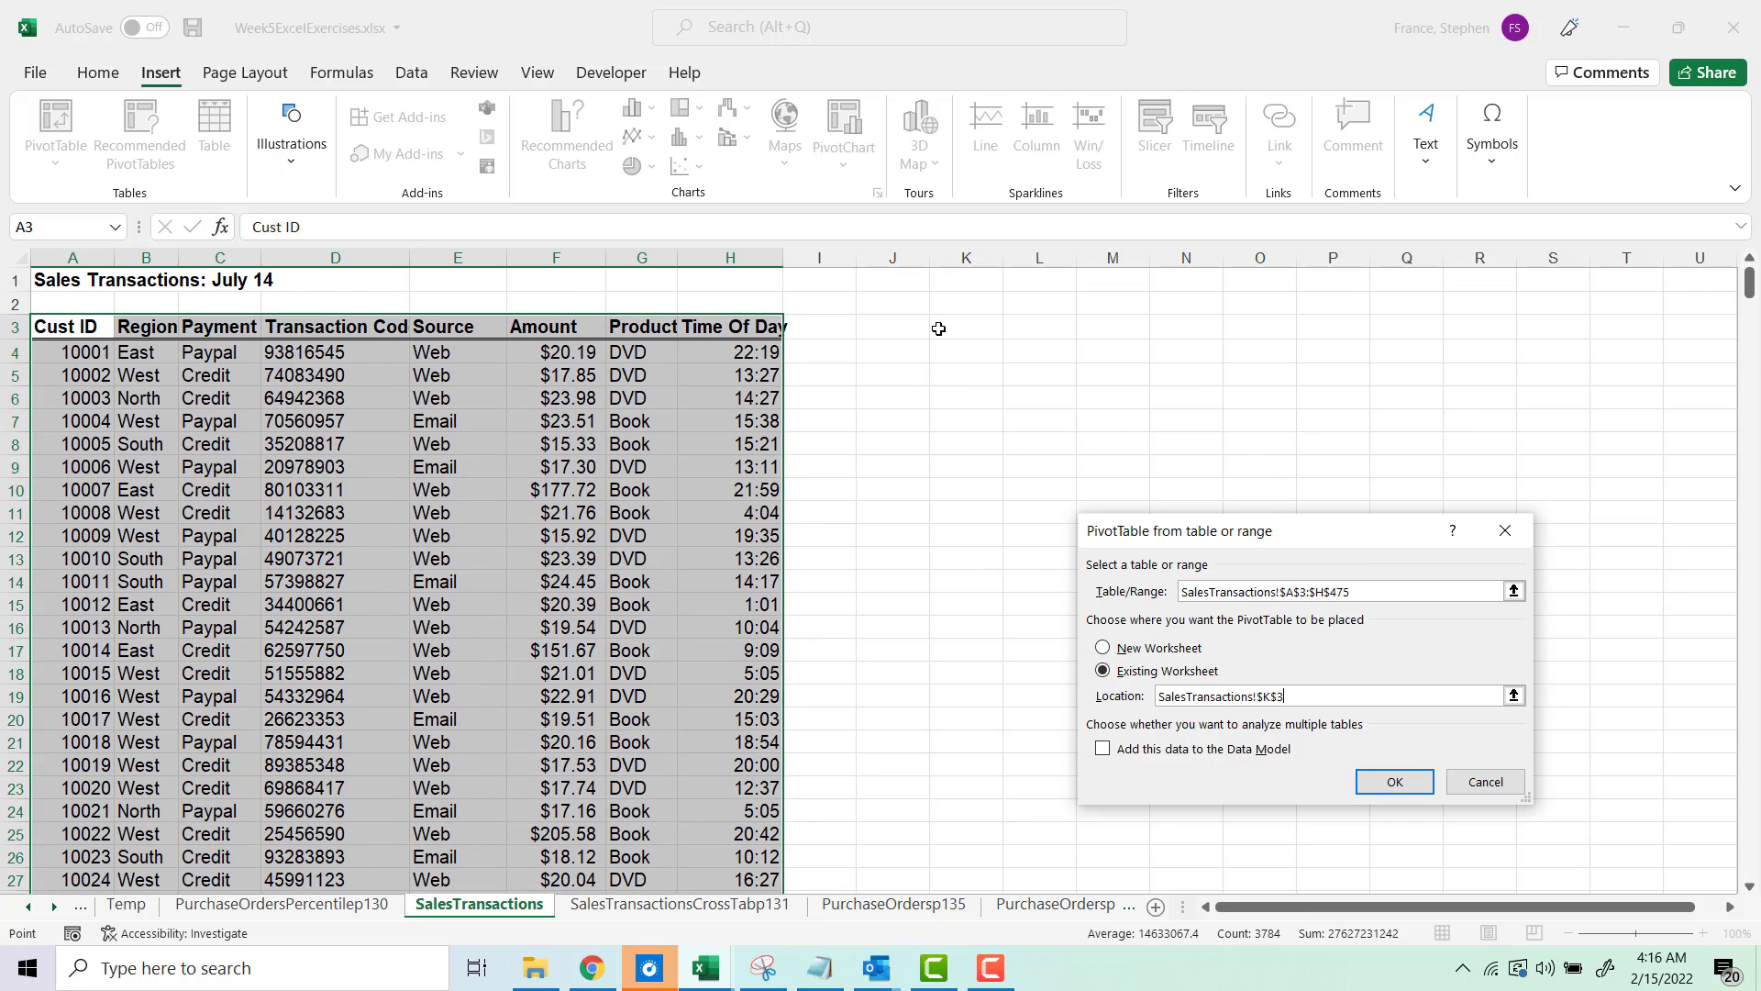
{"action": "left_click", "coordinate": [1370, 775]}
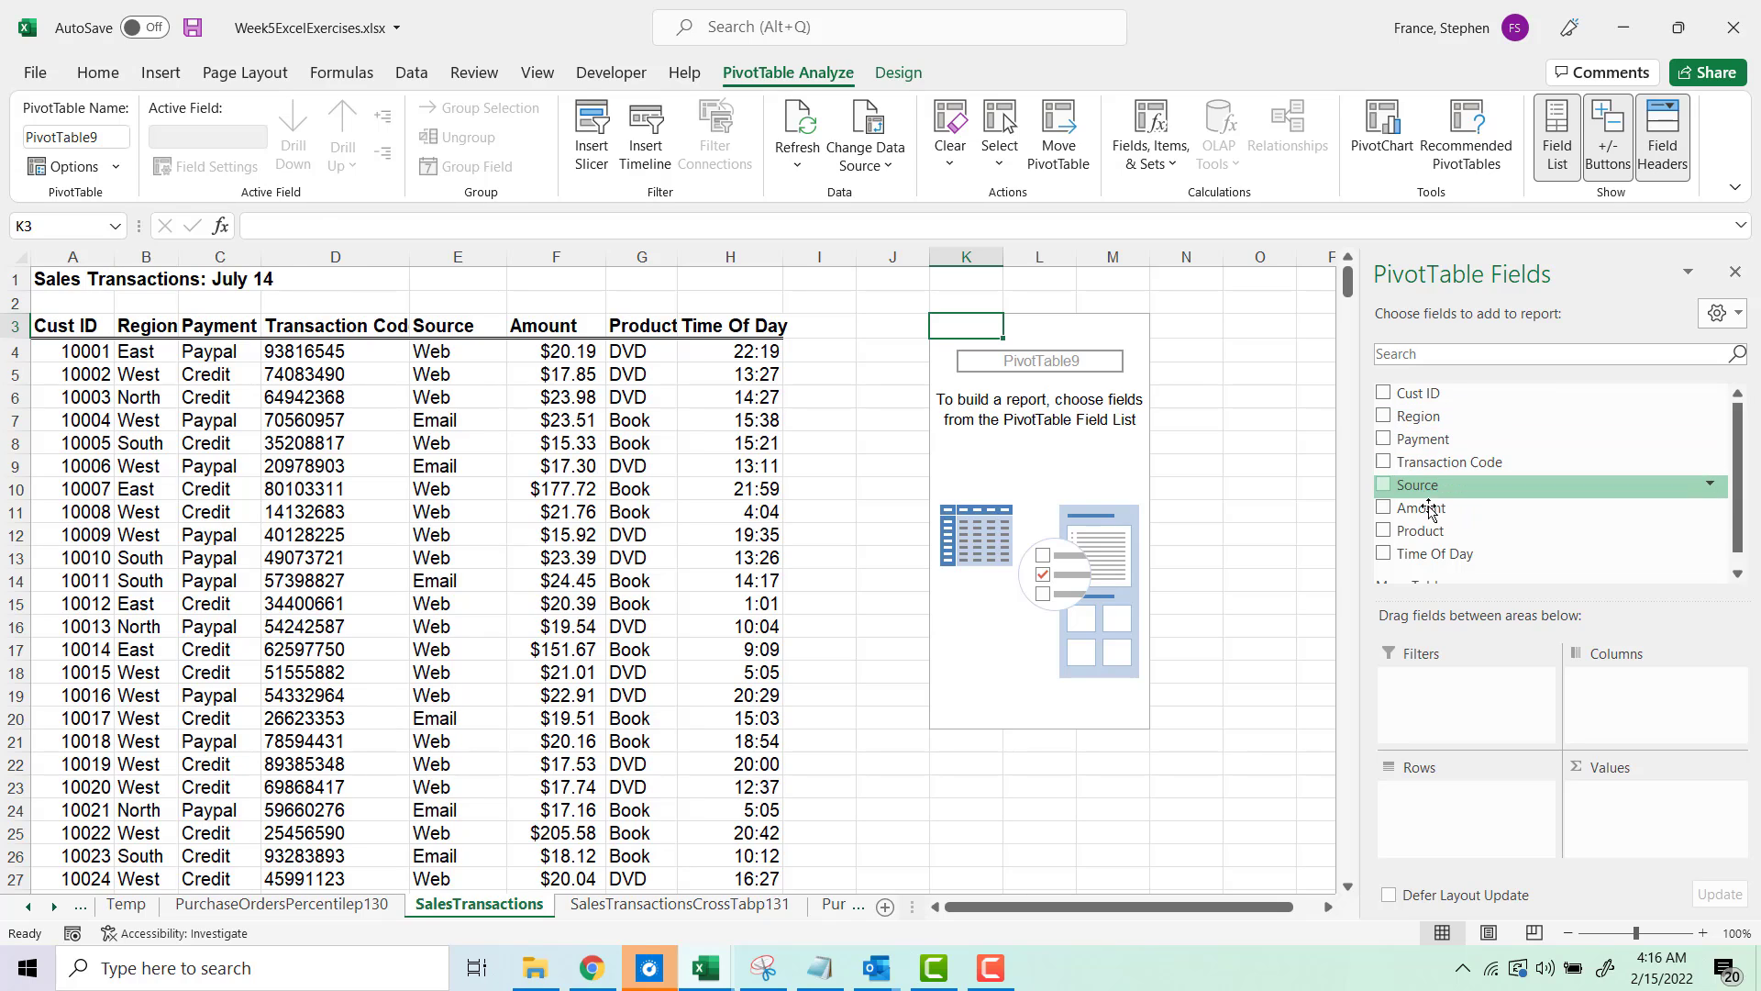
Step: Add the Region field to the PivotTable rows and the Product field to its columns
{"action": "scroll", "coordinate": [1431, 513], "scroll_direction": "down", "scroll_amount": 1}
{"action": "scroll", "coordinate": [1433, 477], "scroll_direction": "up", "scroll_amount": 1}
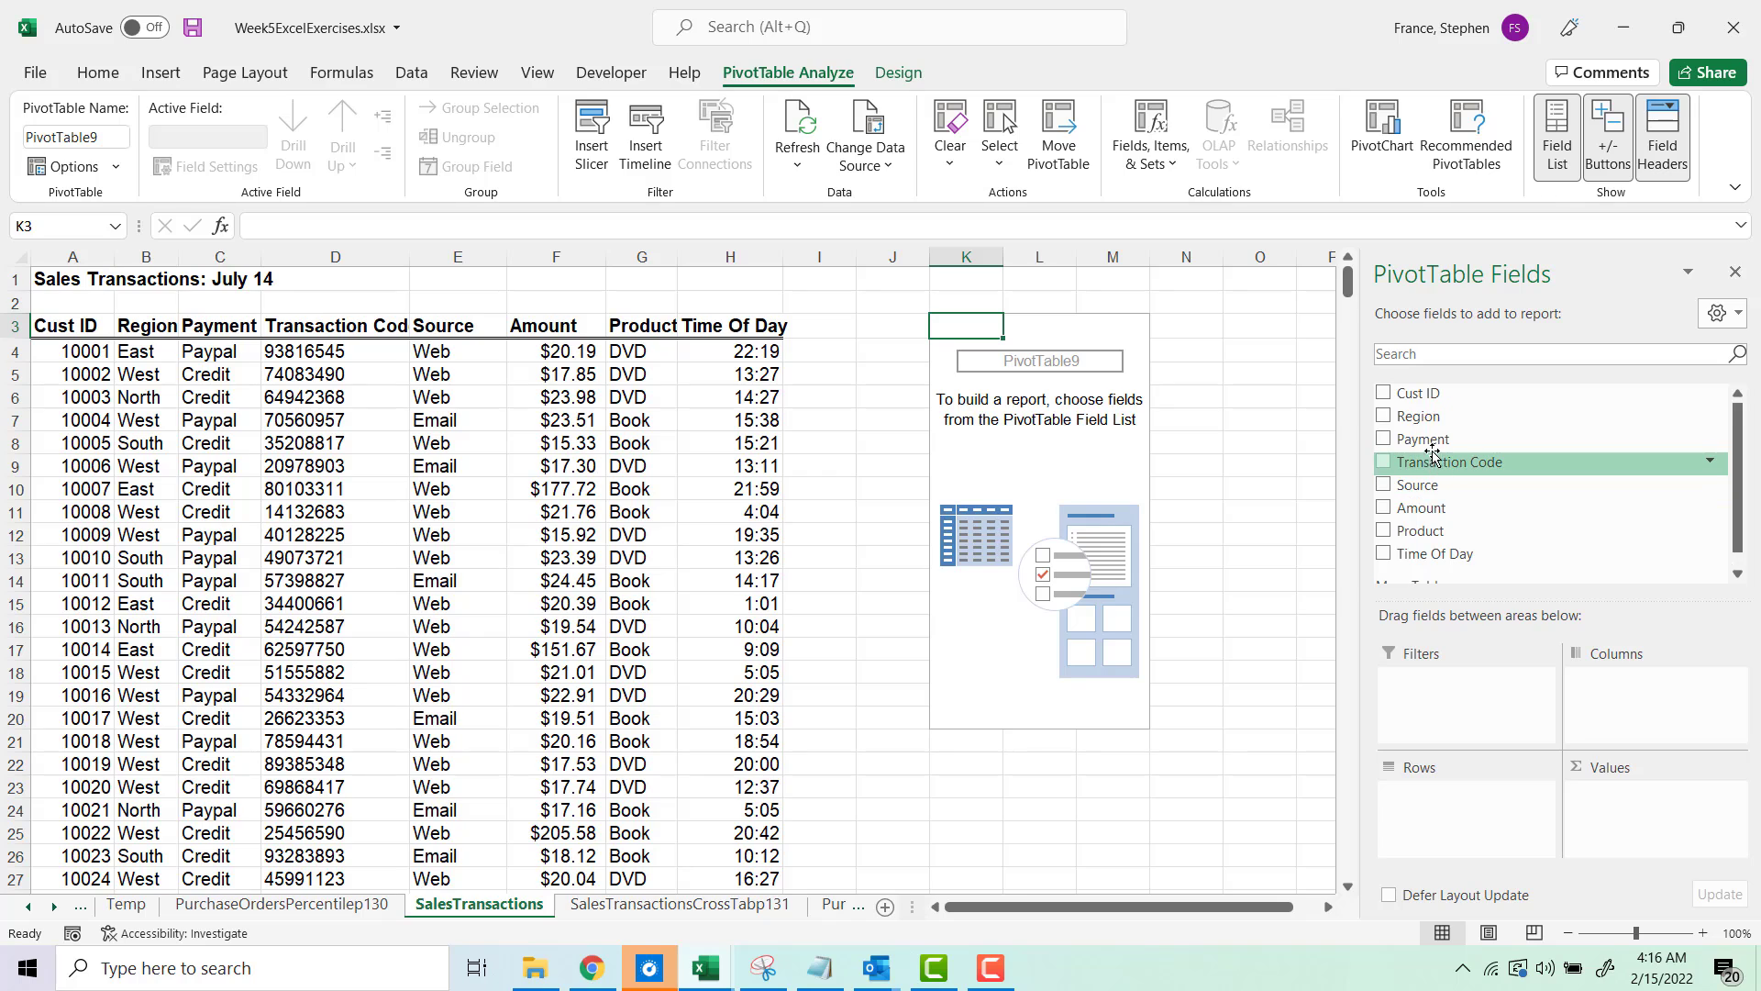
{"action": "left_click_drag", "start_coordinate": [1419, 417], "coordinate": [1477, 825]}
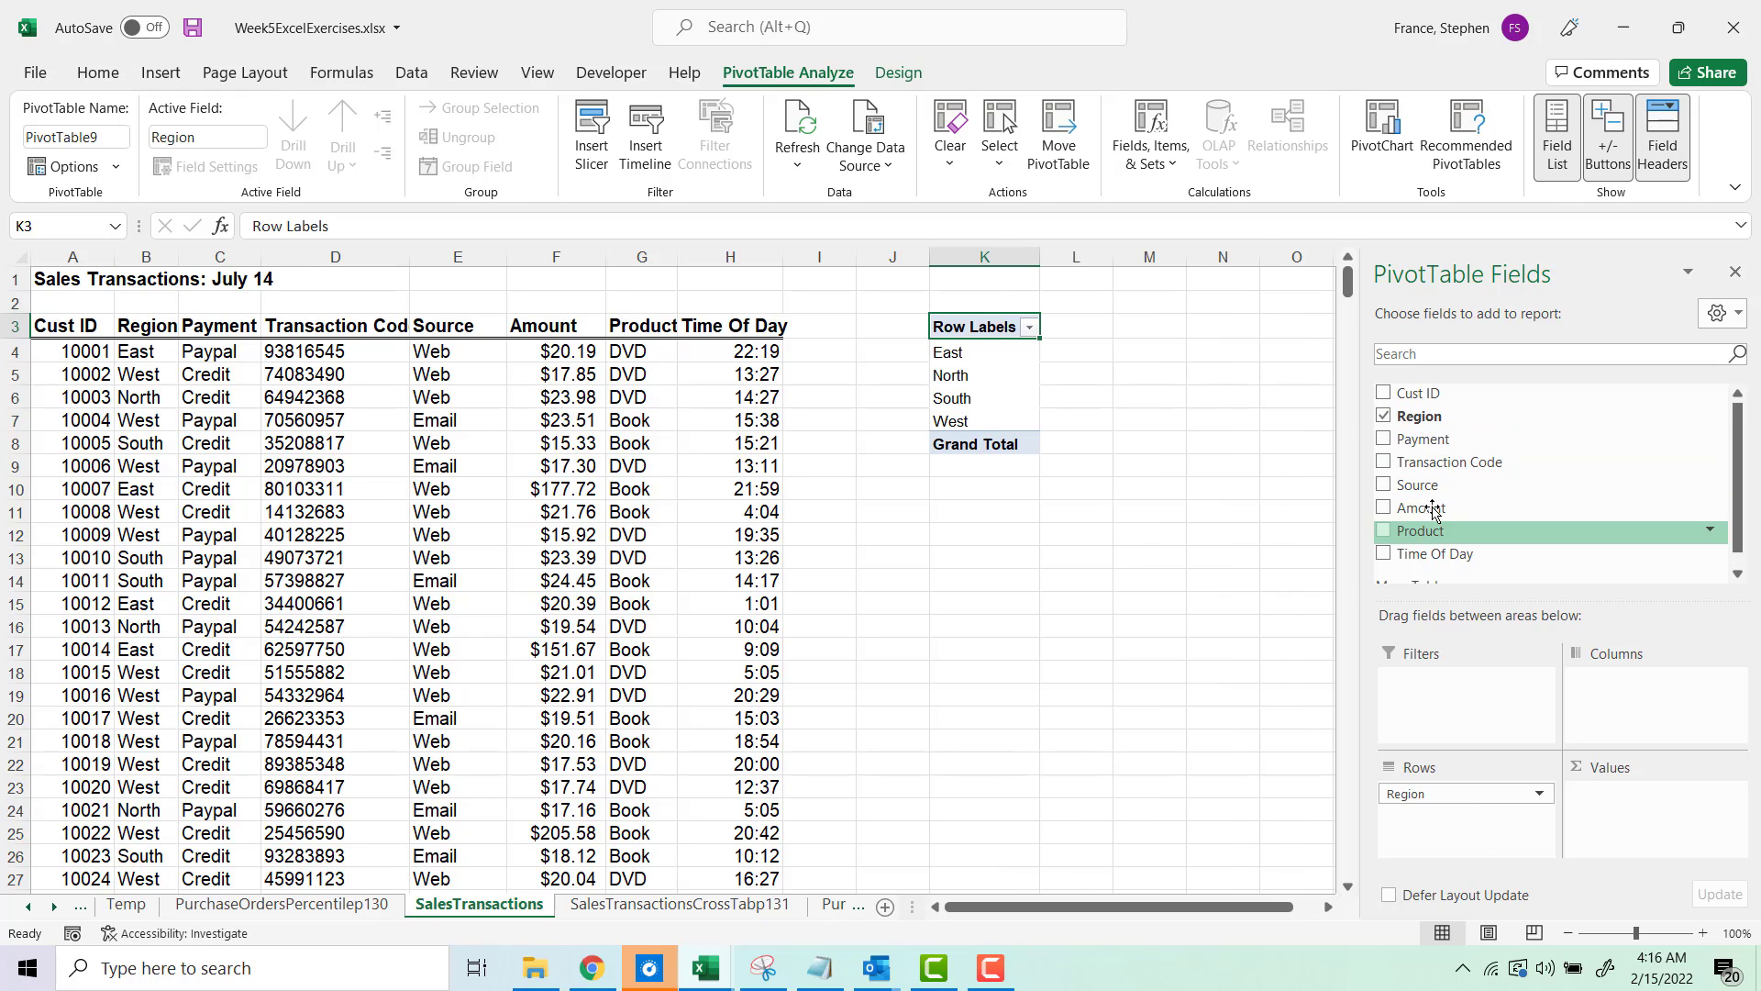
{"action": "left_click_drag", "start_coordinate": [1420, 532], "coordinate": [1637, 683]}
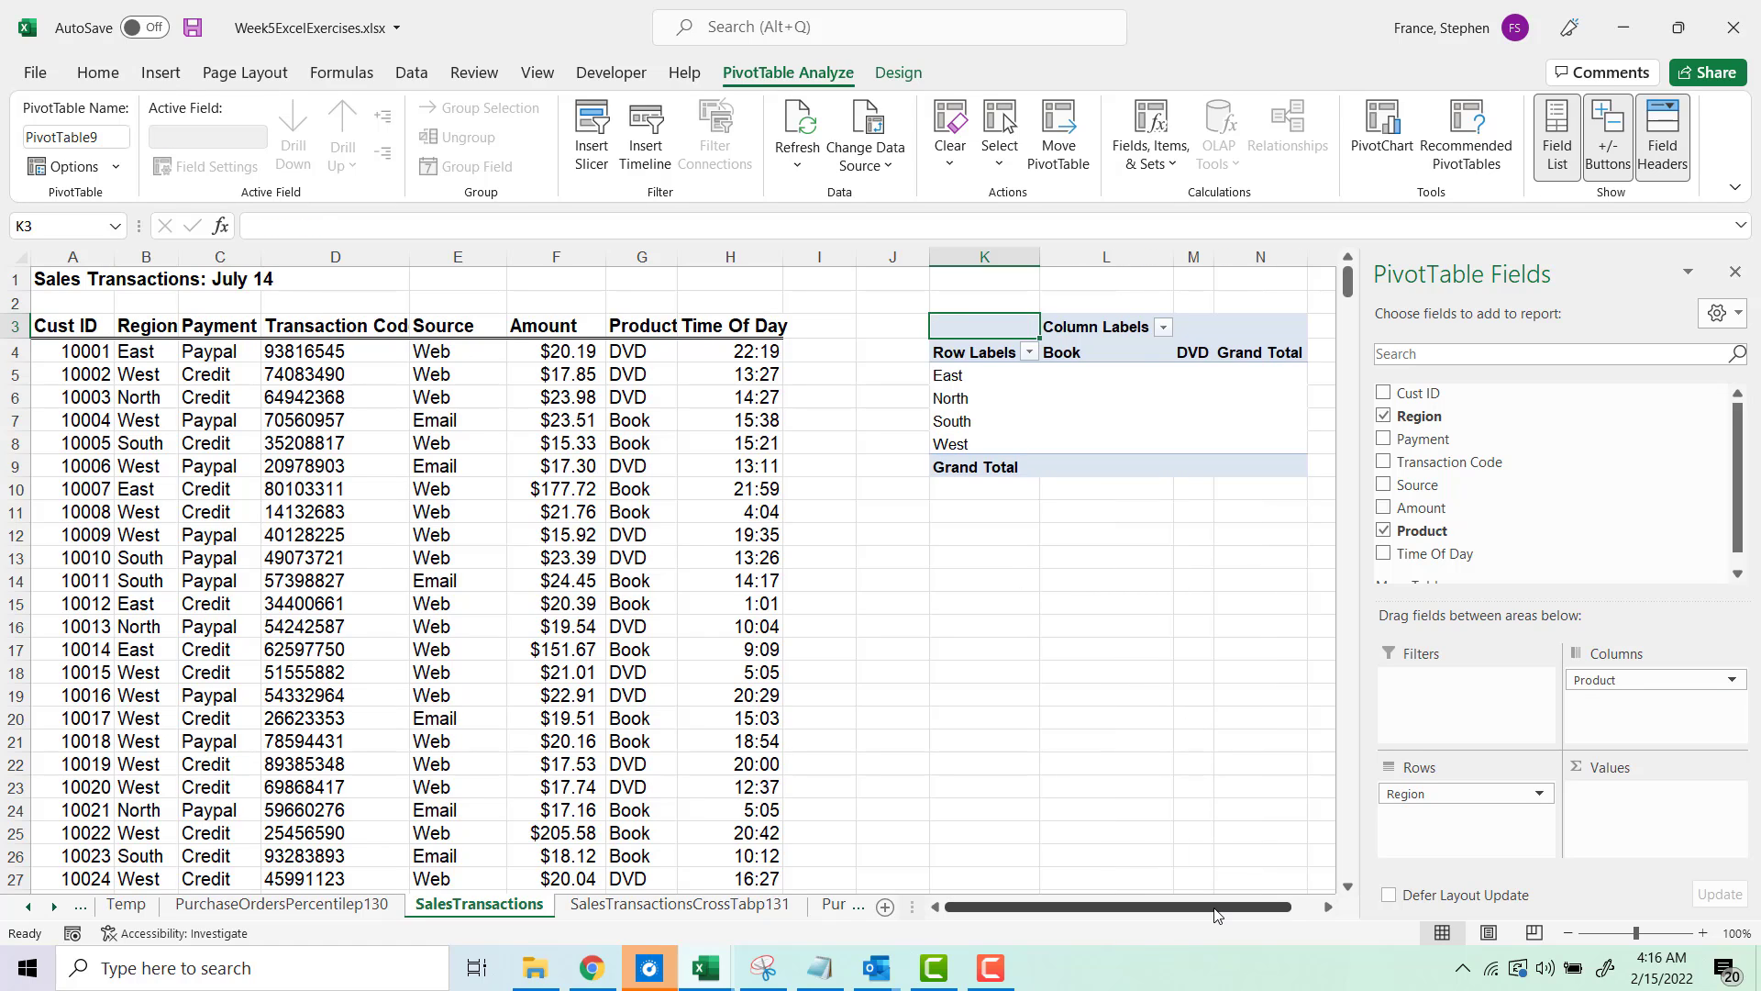
Step: Add Product to the values area so the PivotTable shows Count of Product
{"action": "left_click_drag", "start_coordinate": [1215, 908], "coordinate": [1252, 913]}
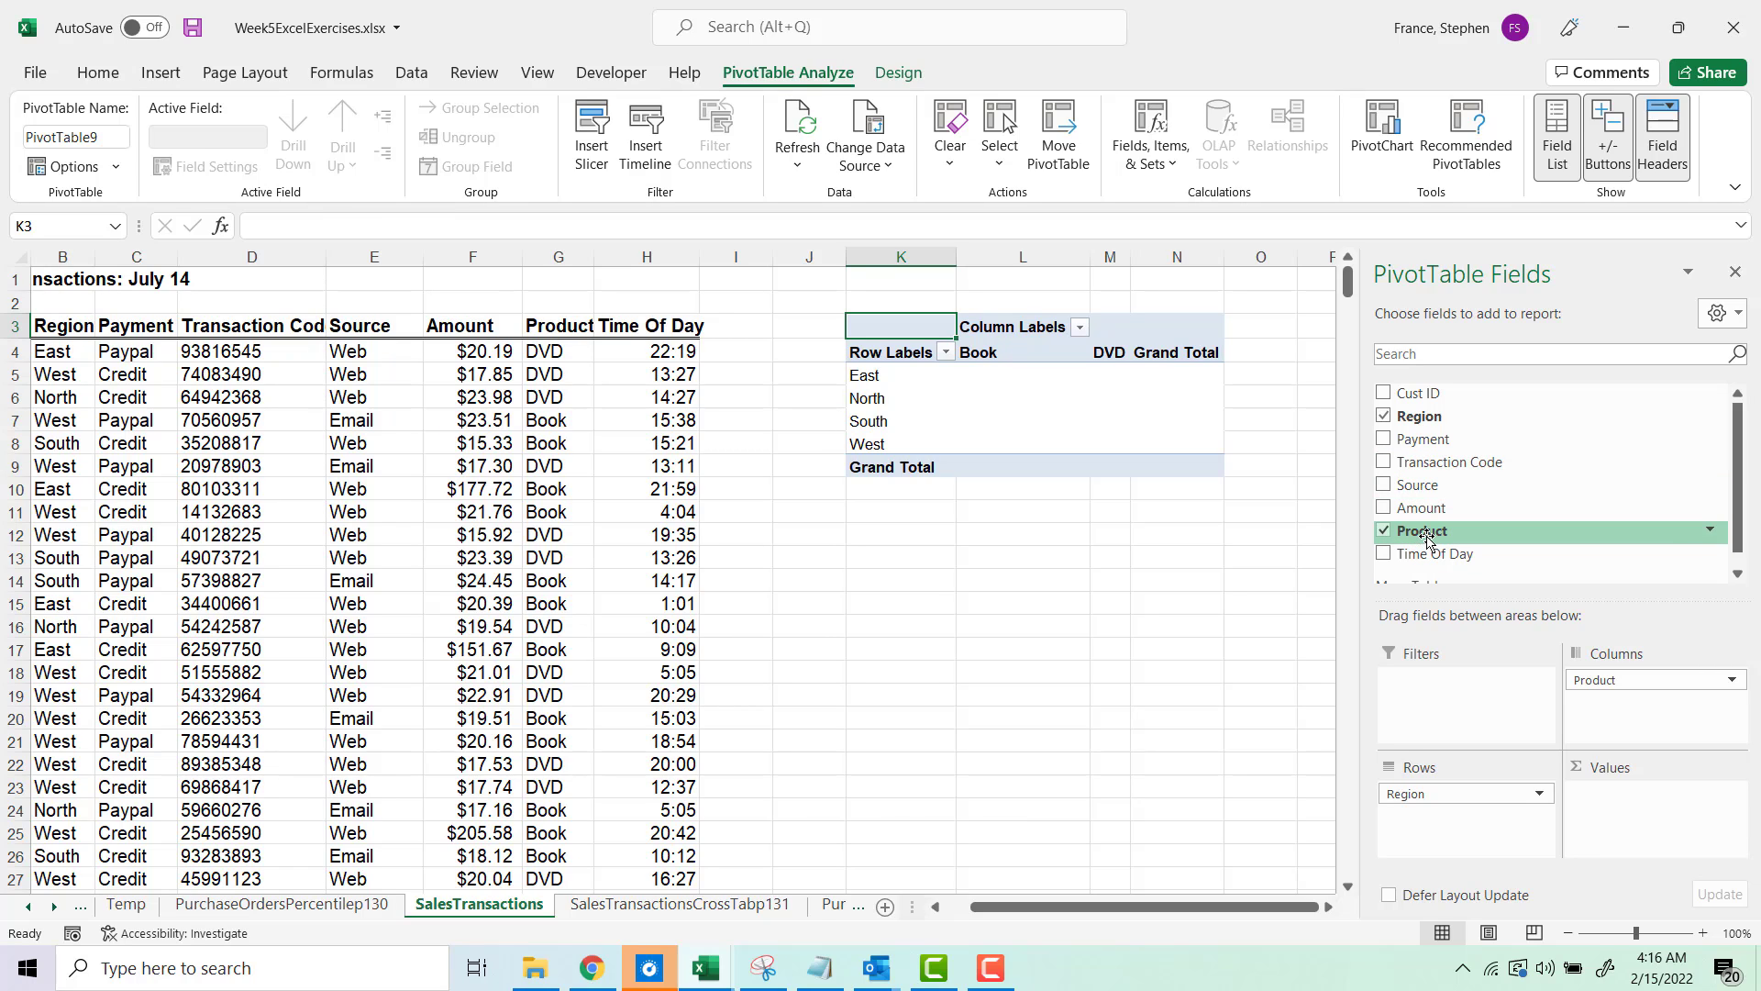
{"action": "left_click_drag", "start_coordinate": [1426, 542], "coordinate": [1647, 832]}
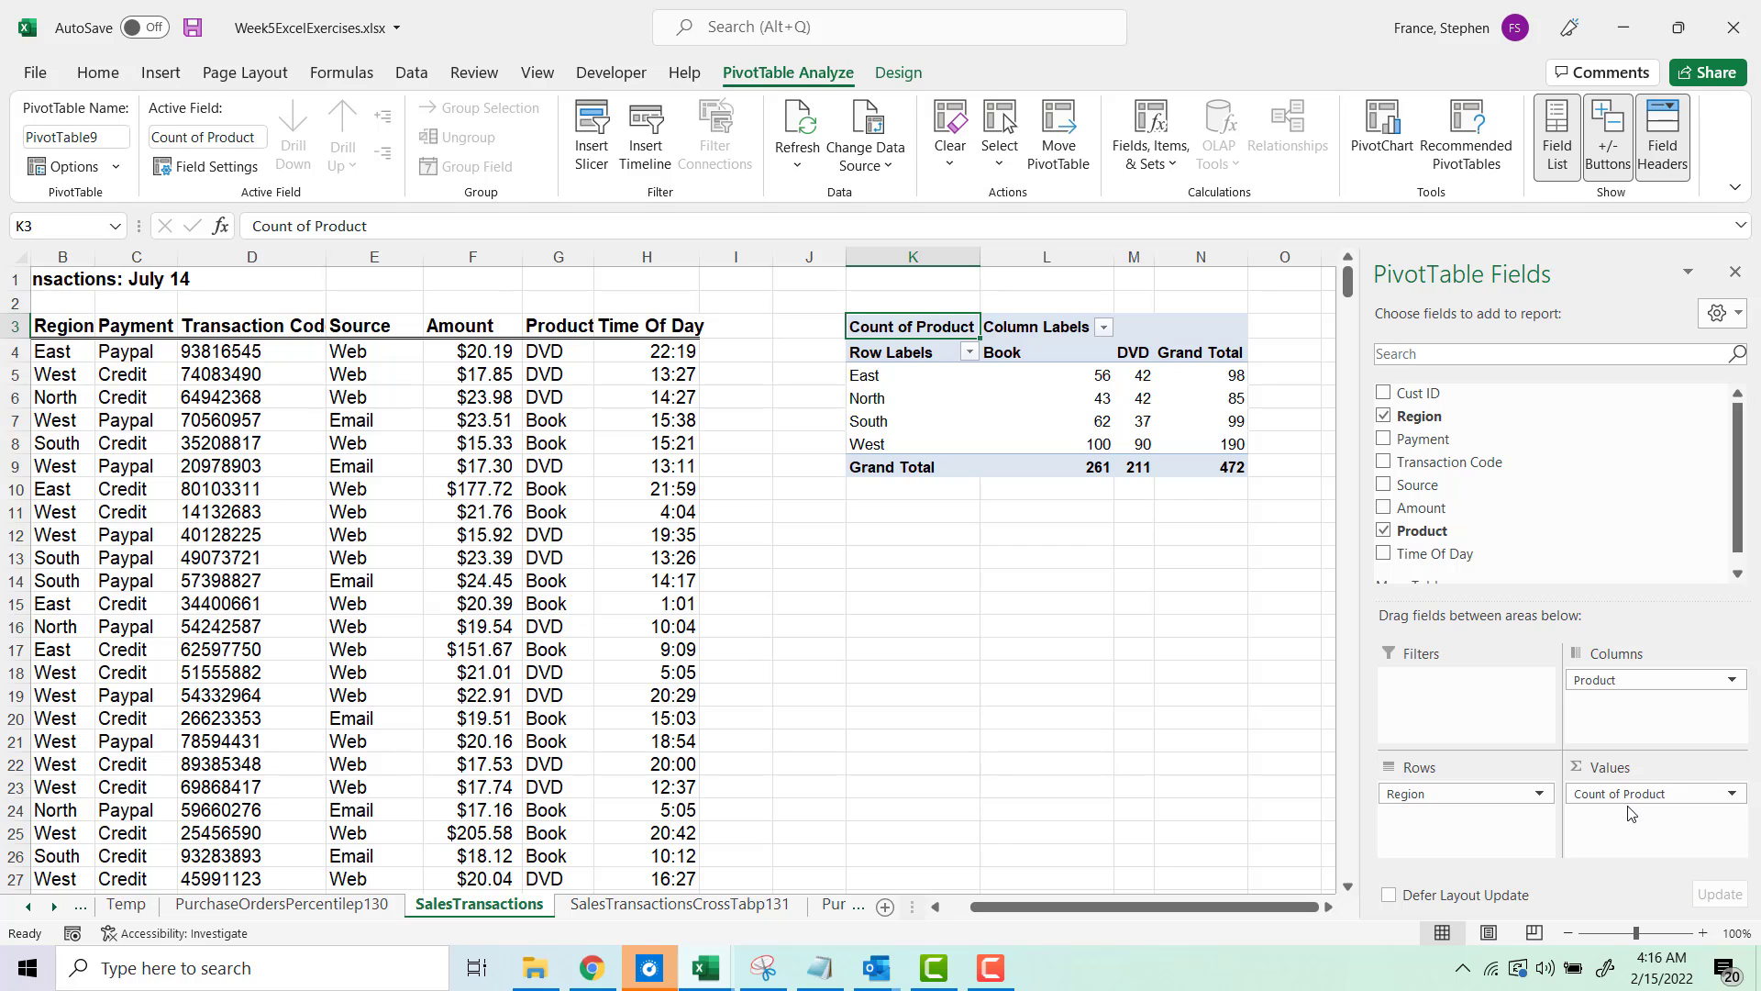
{"action": "mouse_move", "coordinate": [1629, 812]}
{"action": "left_mouse_down"}
{"action": "mouse_move", "coordinate": [1518, 798]}
{"action": "mouse_move", "coordinate": [1468, 587]}
{"action": "mouse_move", "coordinate": [1405, 465]}
{"action": "mouse_move", "coordinate": [1632, 805]}
{"action": "mouse_move", "coordinate": [1445, 540]}
{"action": "mouse_move", "coordinate": [1611, 780]}
{"action": "mouse_move", "coordinate": [1607, 802]}
{"action": "left_mouse_up"}
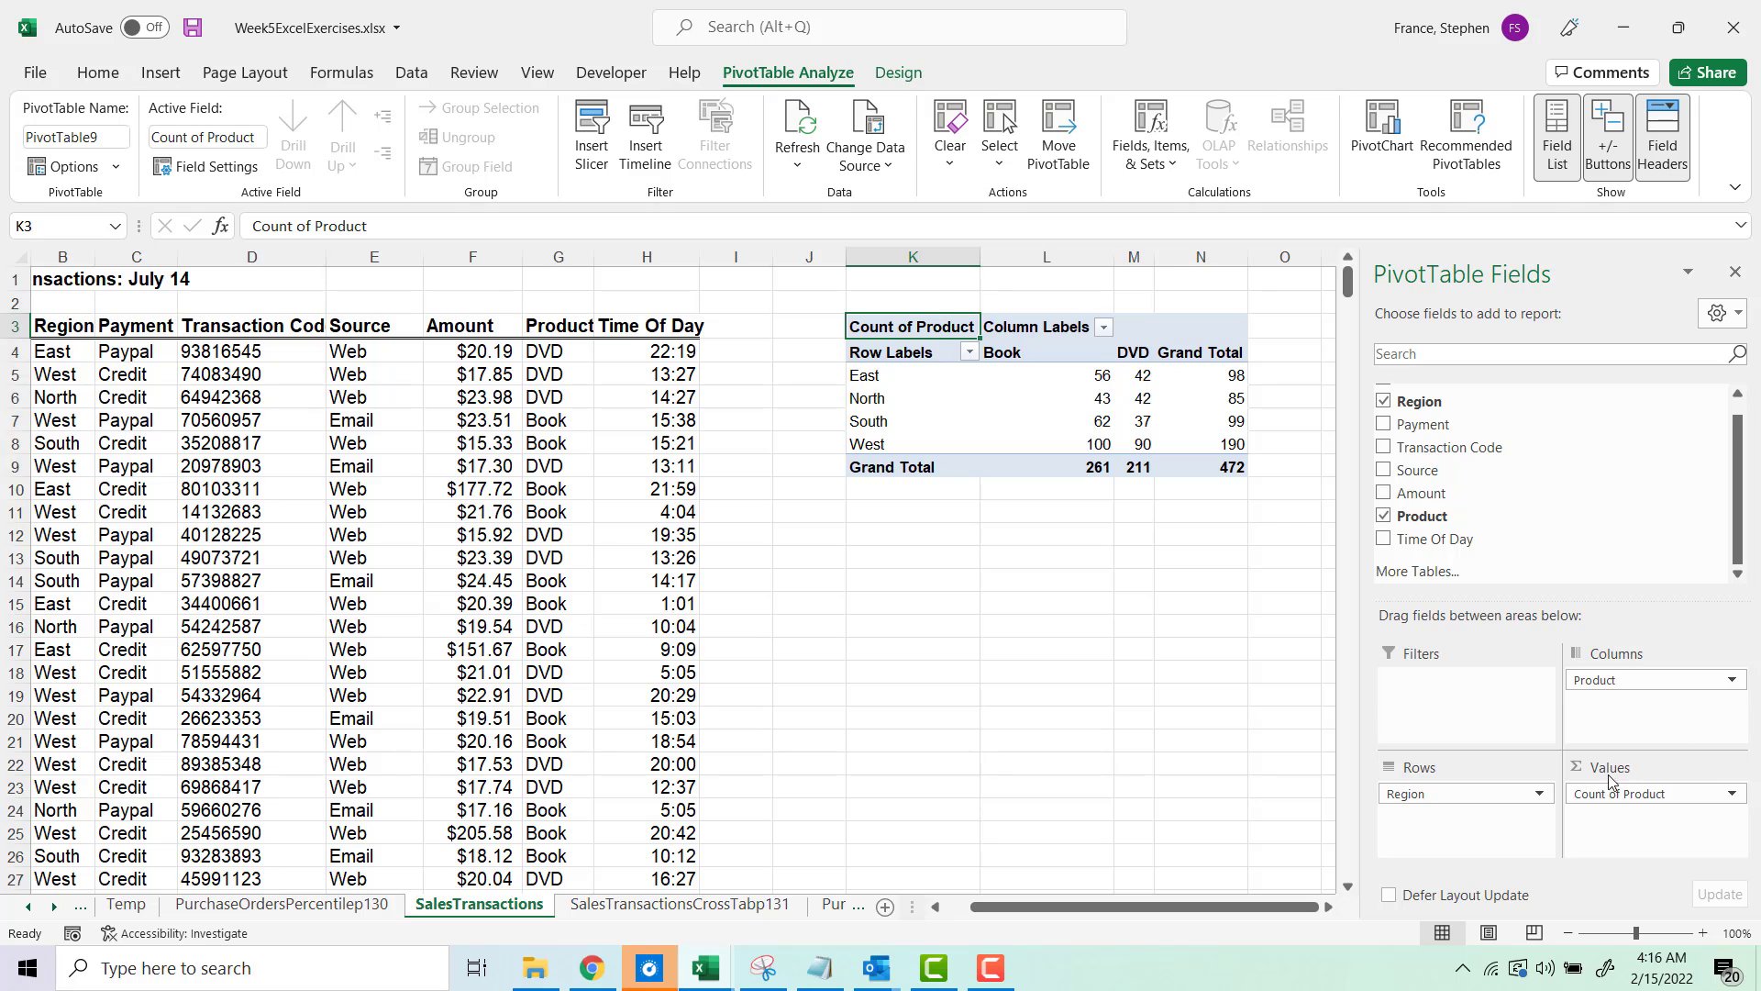
Step: Examine the regional Book and DVD counts in the PivotTable
{"action": "left_click", "coordinate": [1016, 396]}
{"action": "left_click_drag", "start_coordinate": [847, 374], "coordinate": [854, 444]}
{"action": "left_click_drag", "start_coordinate": [1012, 353], "coordinate": [1192, 352]}
{"action": "left_click_drag", "start_coordinate": [921, 379], "coordinate": [921, 436]}
{"action": "left_click", "coordinate": [1047, 395]}
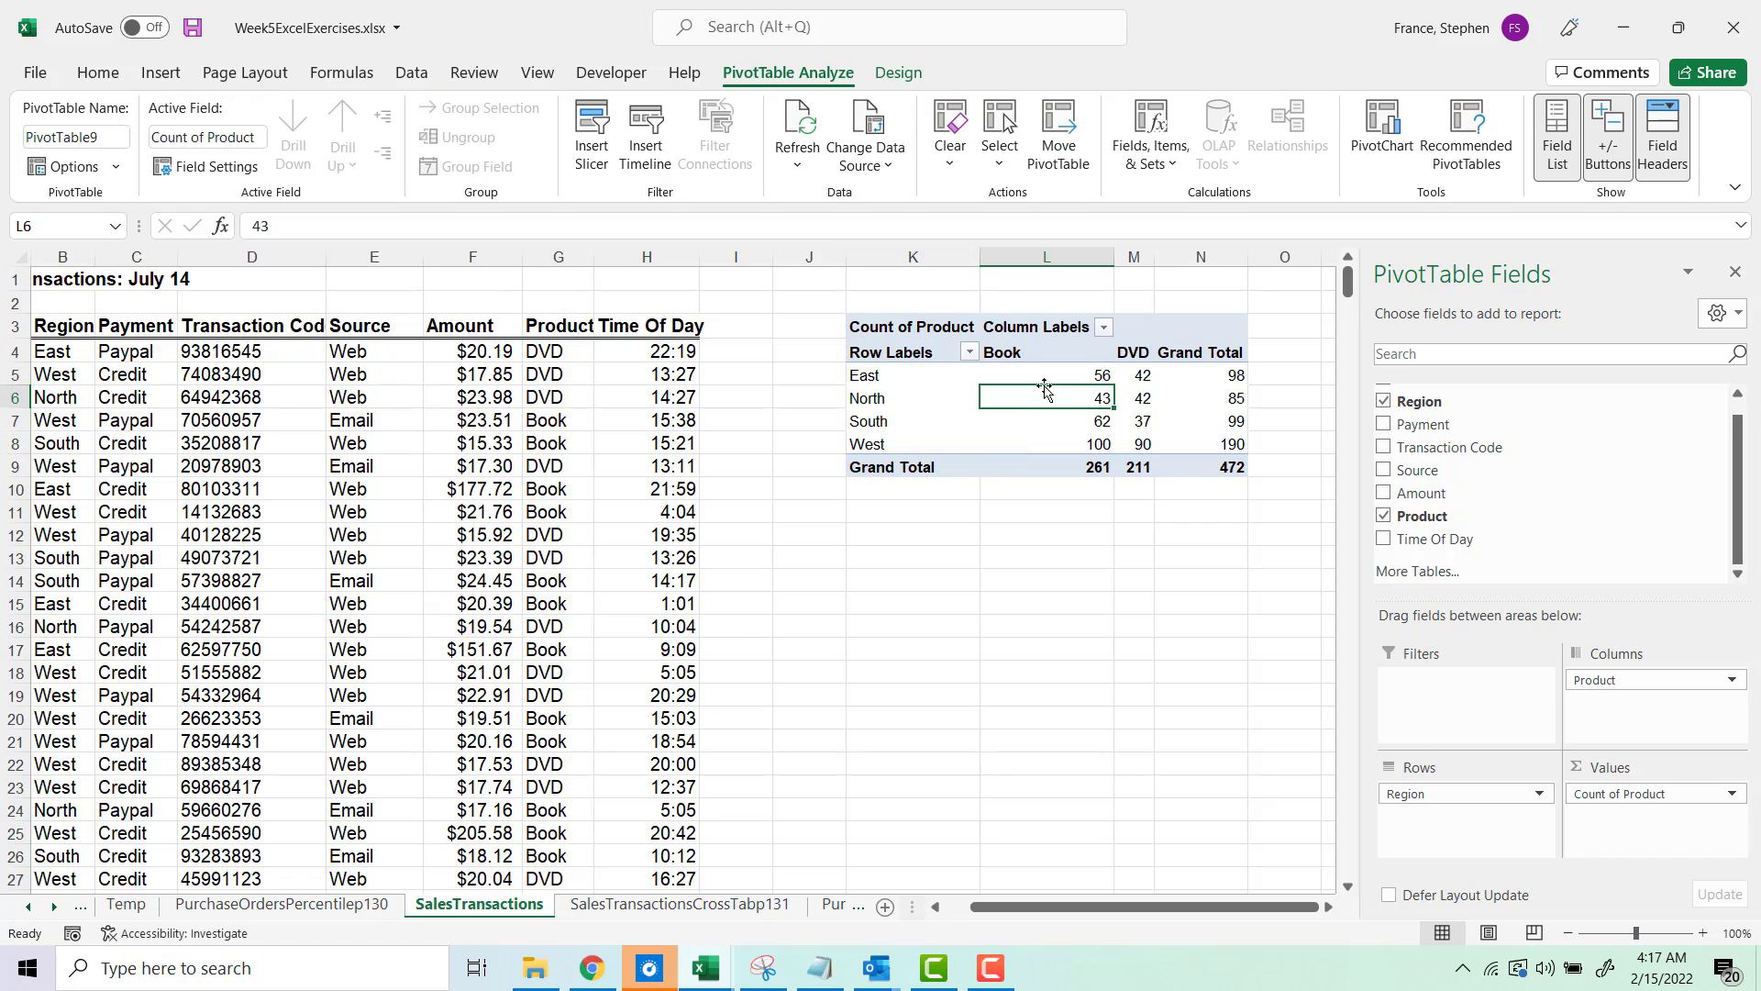
{"action": "left_click", "coordinate": [1045, 421]}
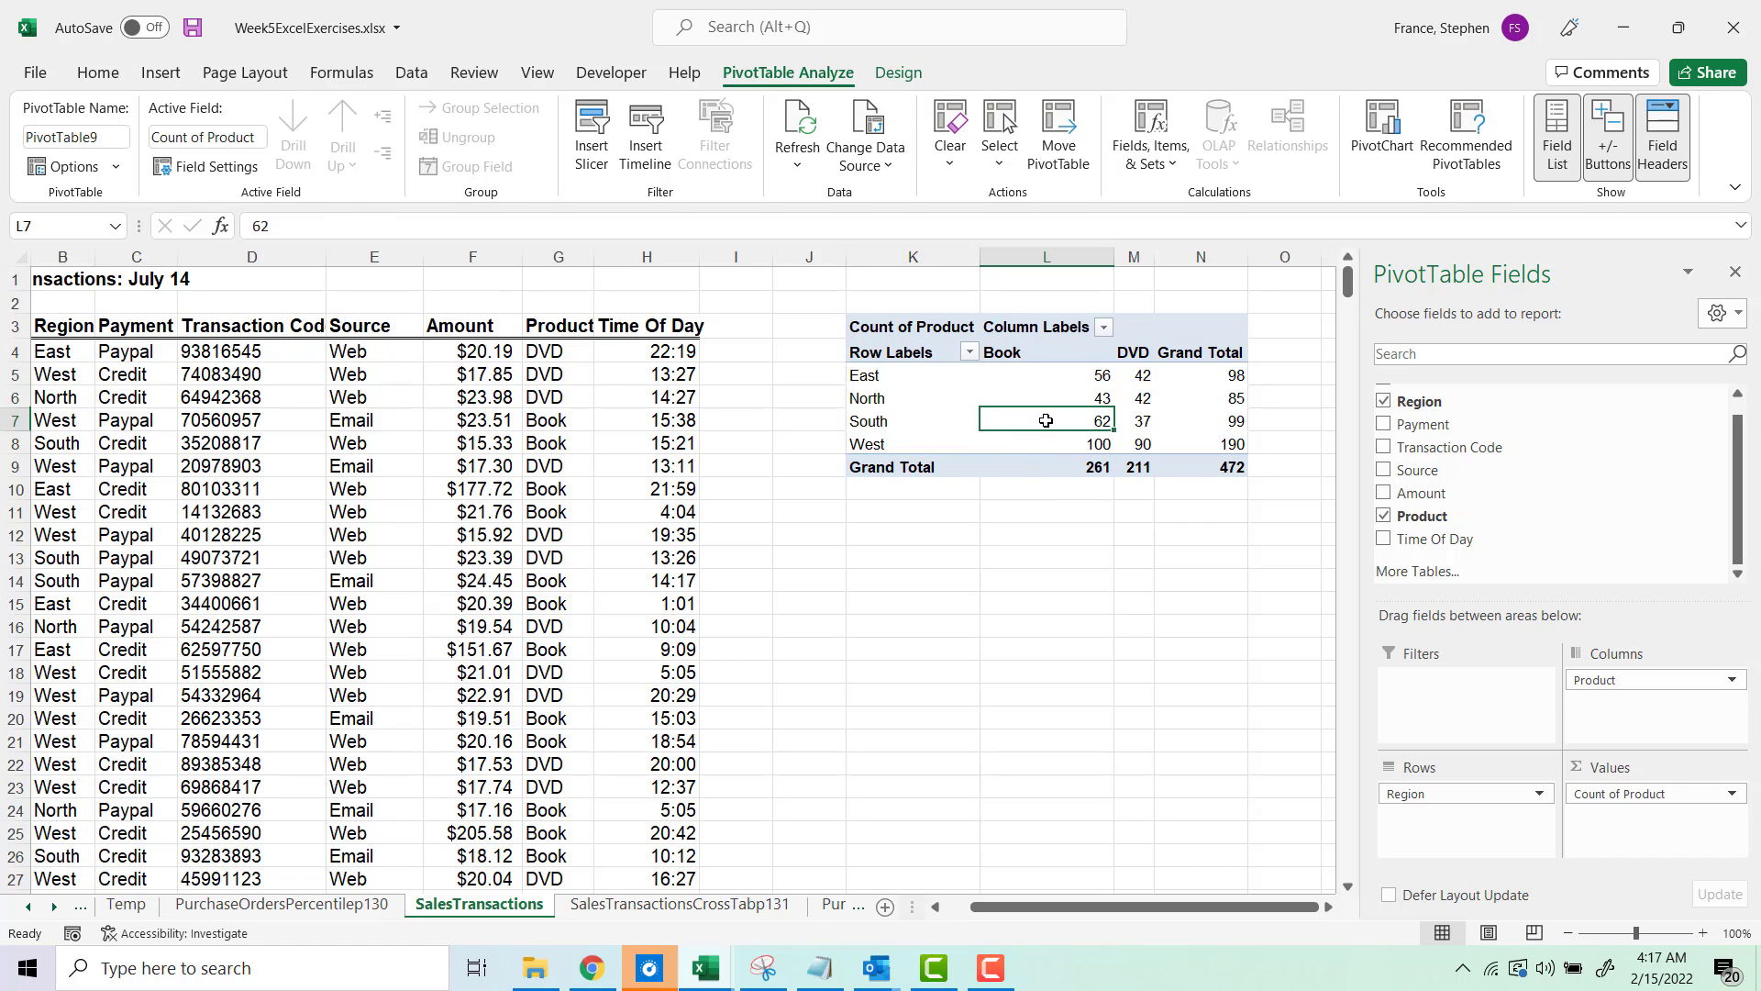
{"action": "left_click", "coordinate": [1045, 395]}
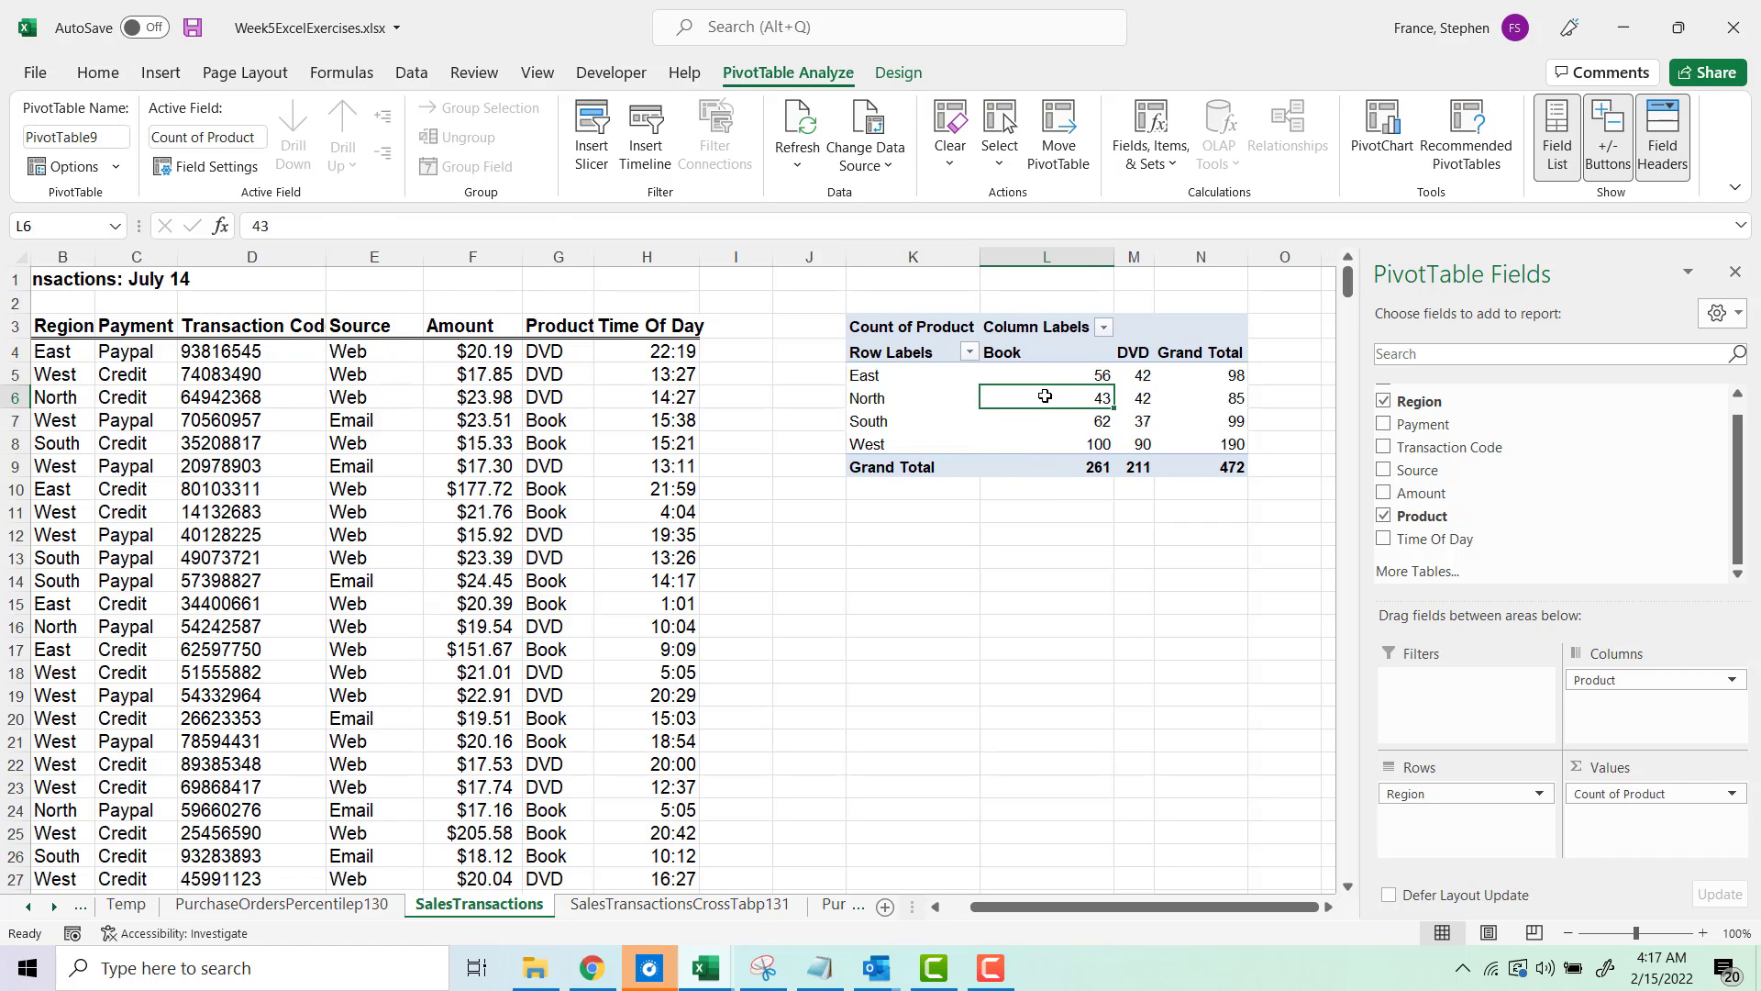
Step: Insert a 2-D clustered column PivotChart from the PivotTable and move it below the table
{"action": "left_click", "coordinate": [161, 73]}
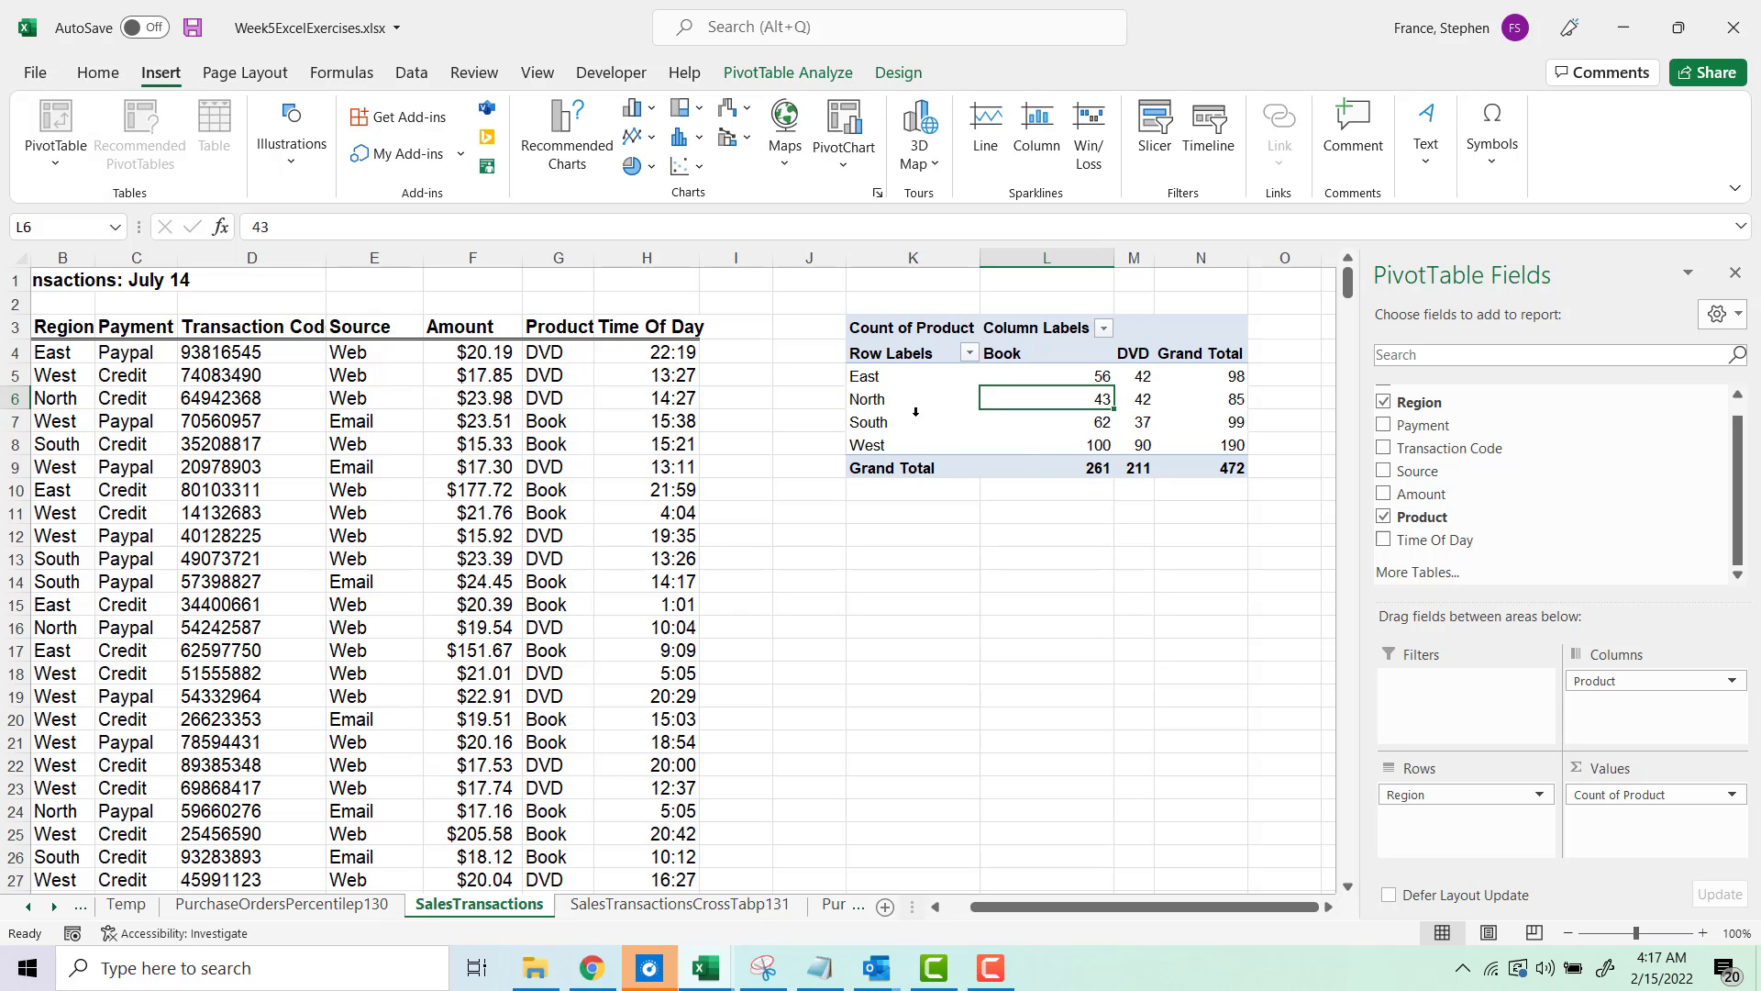
{"action": "left_click", "coordinate": [876, 398]}
{"action": "left_click", "coordinate": [900, 378]}
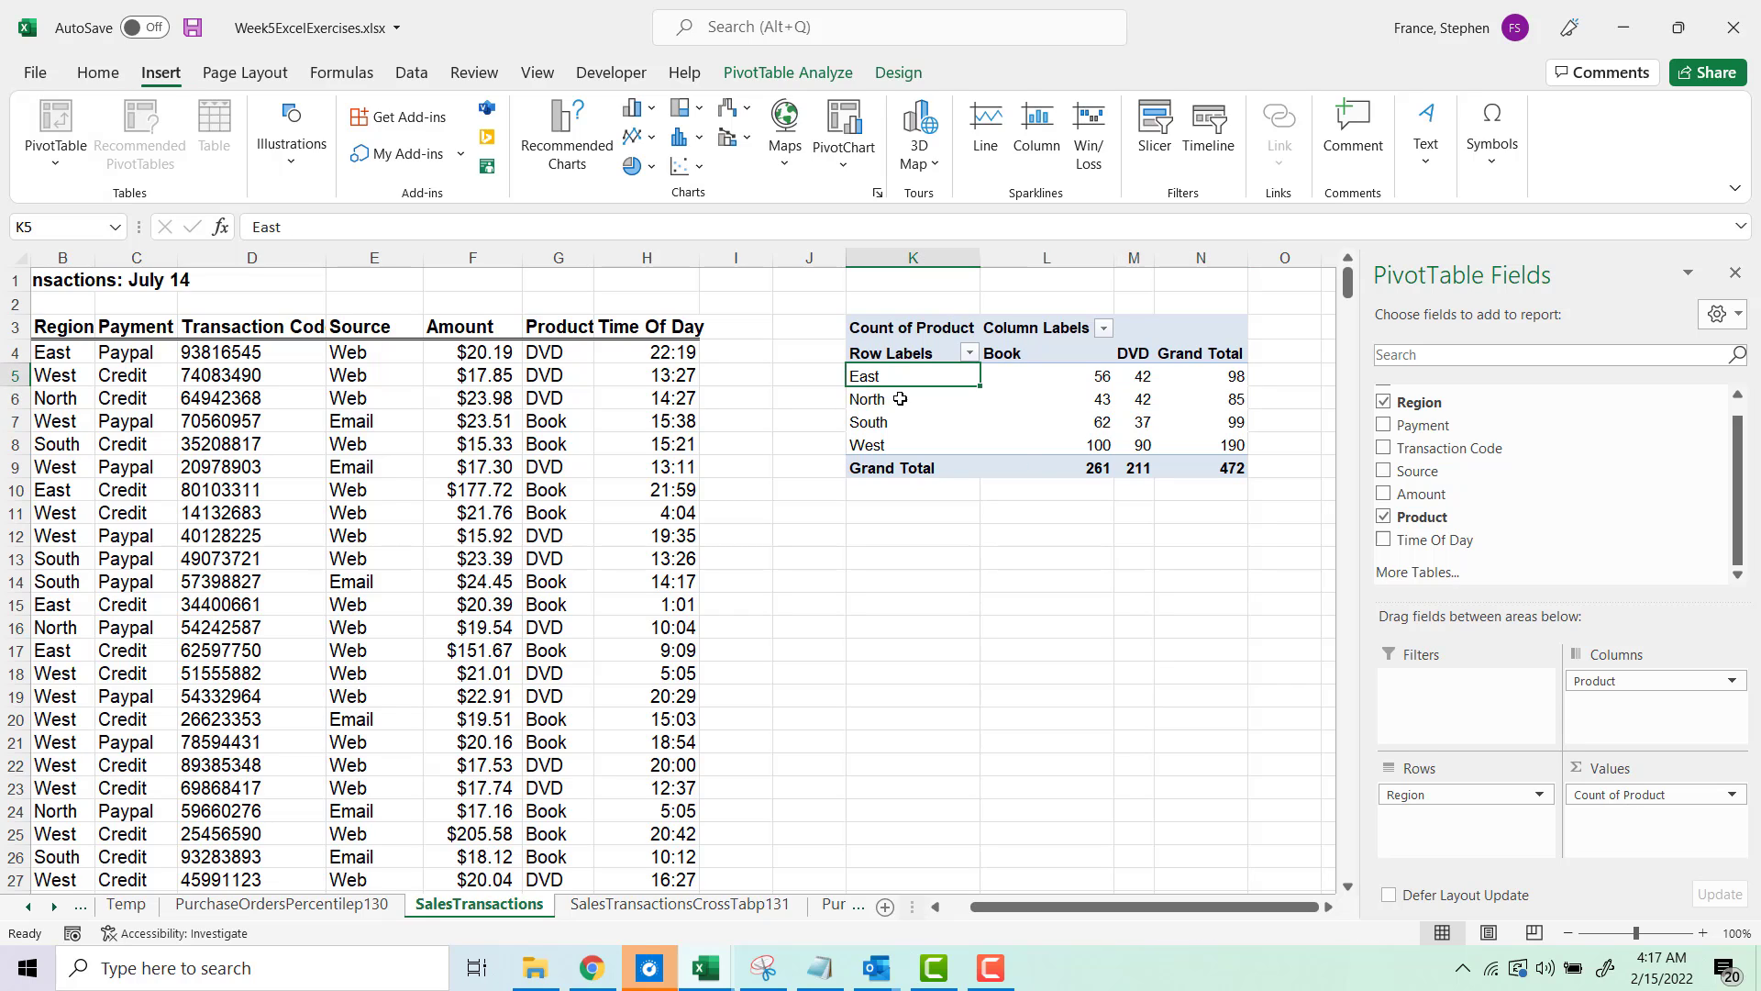
{"action": "left_click", "coordinate": [899, 397]}
{"action": "left_click", "coordinate": [1019, 400]}
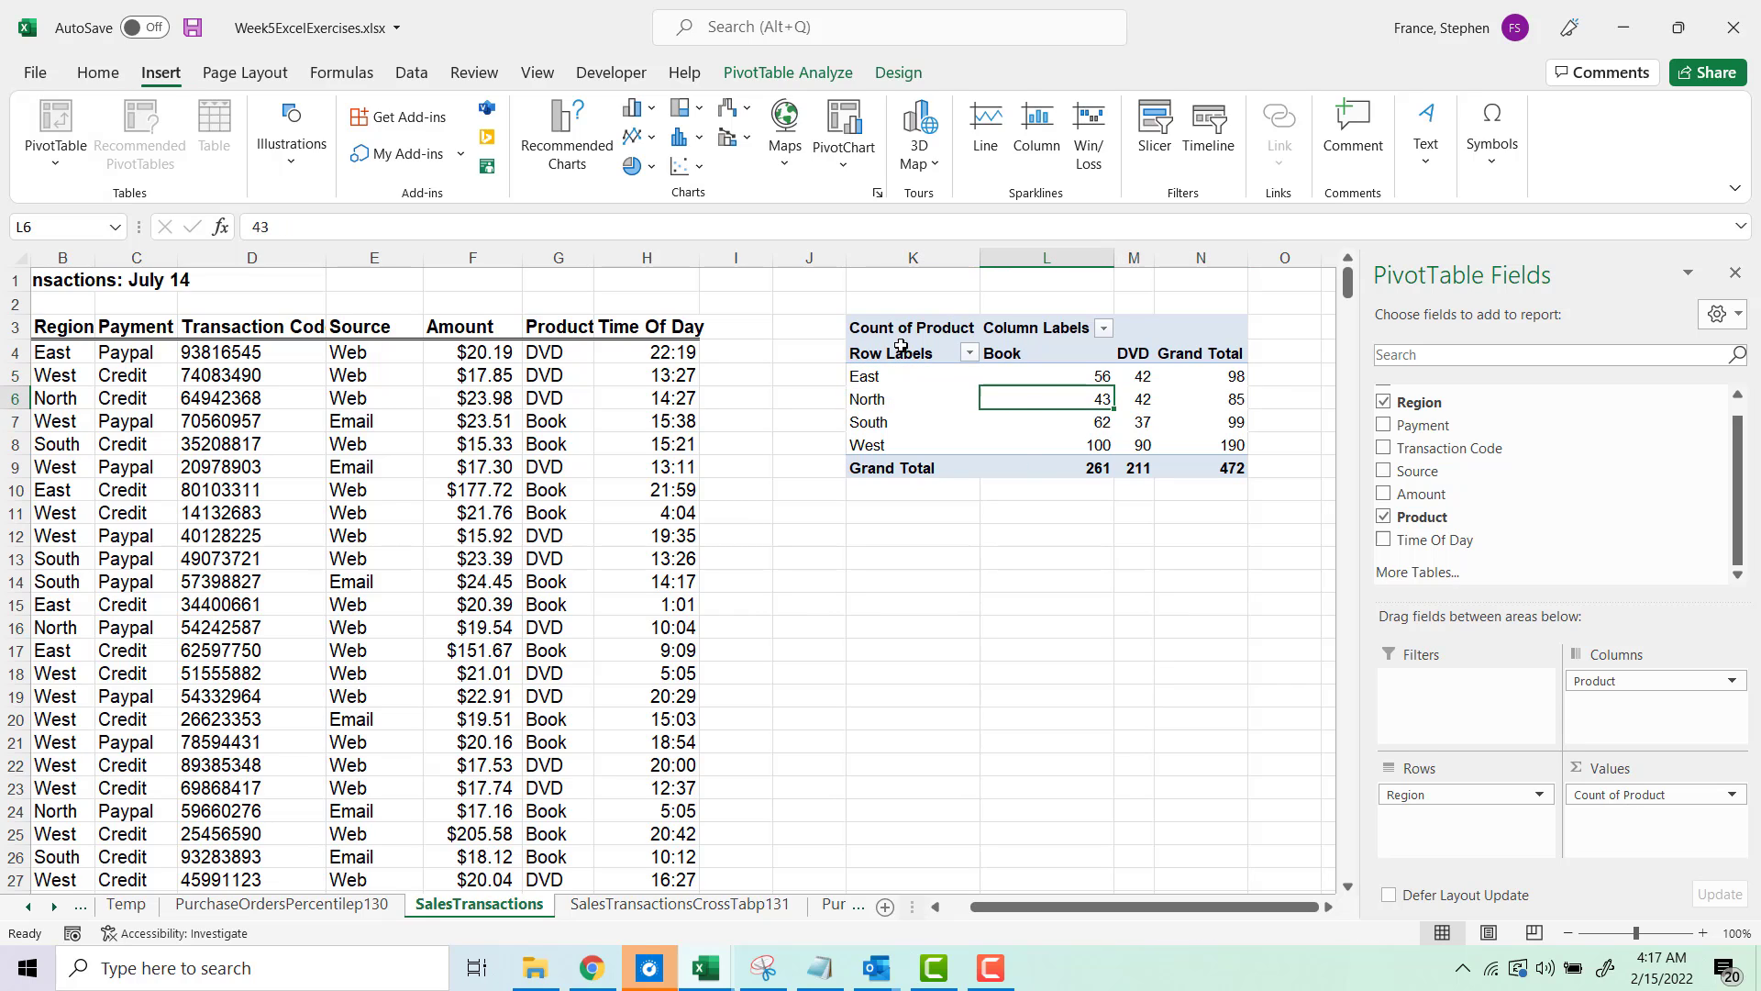
{"action": "left_click", "coordinate": [646, 110]}
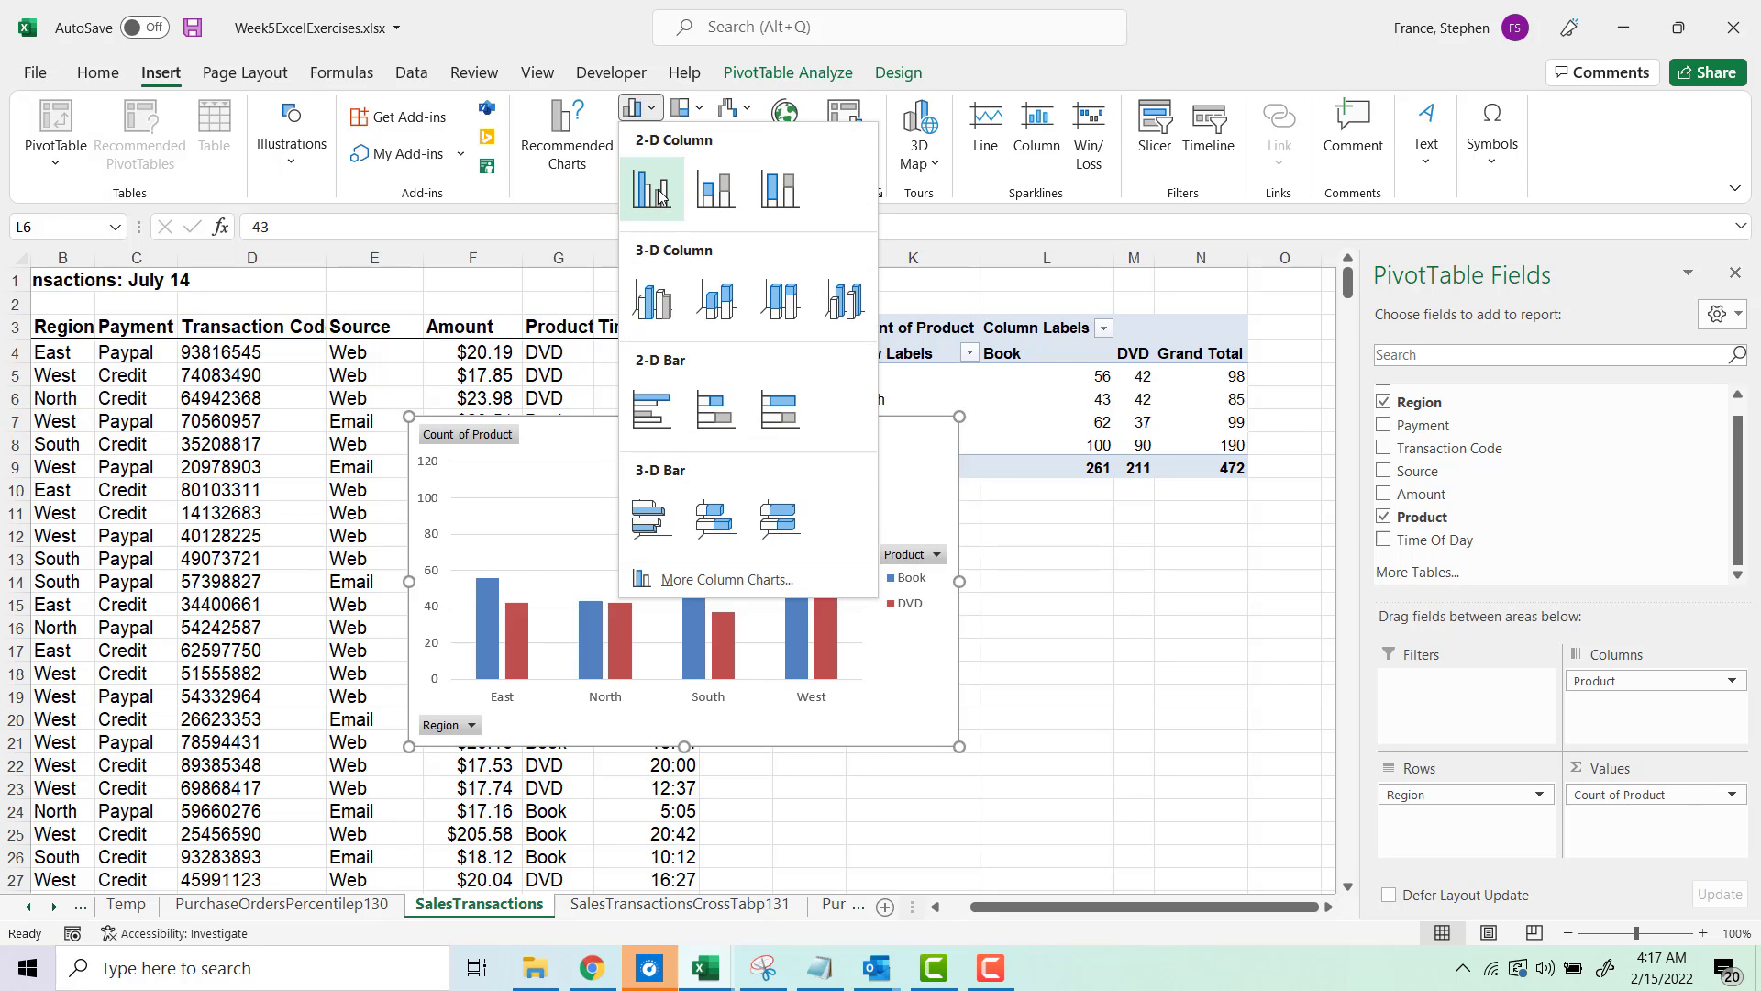
{"action": "left_click", "coordinate": [665, 178]}
{"action": "left_click_drag", "start_coordinate": [617, 431], "coordinate": [955, 532]}
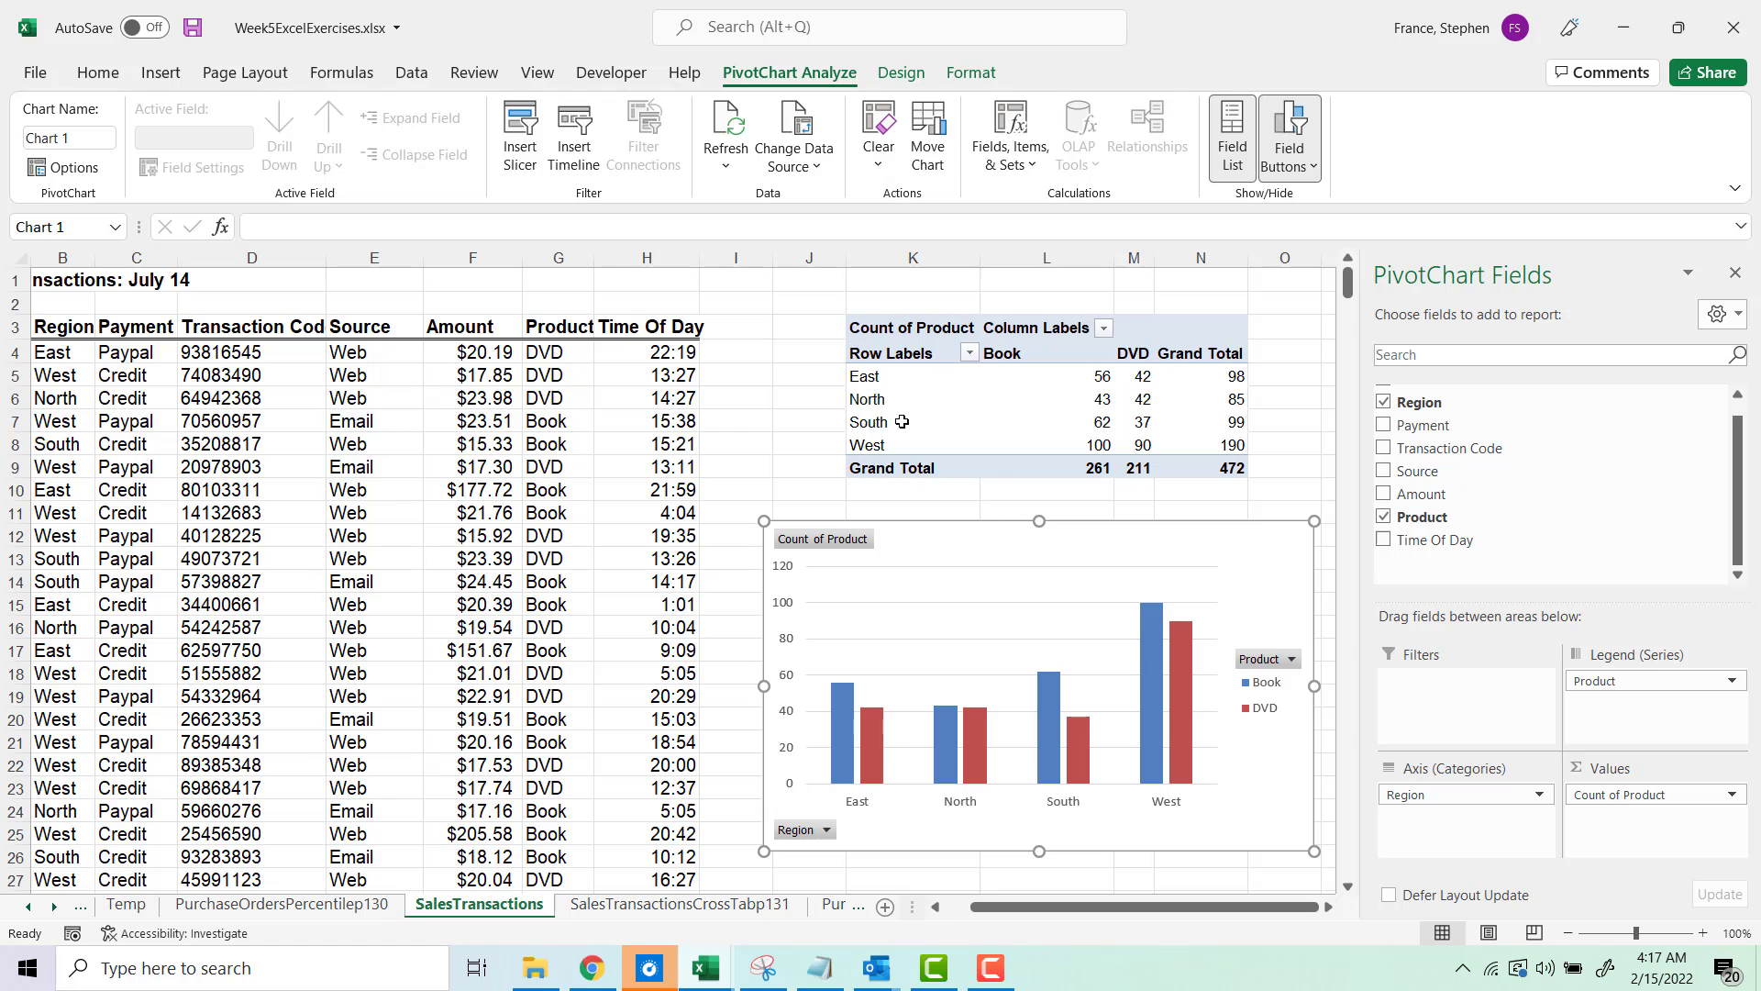
{"action": "left_click", "coordinate": [881, 355]}
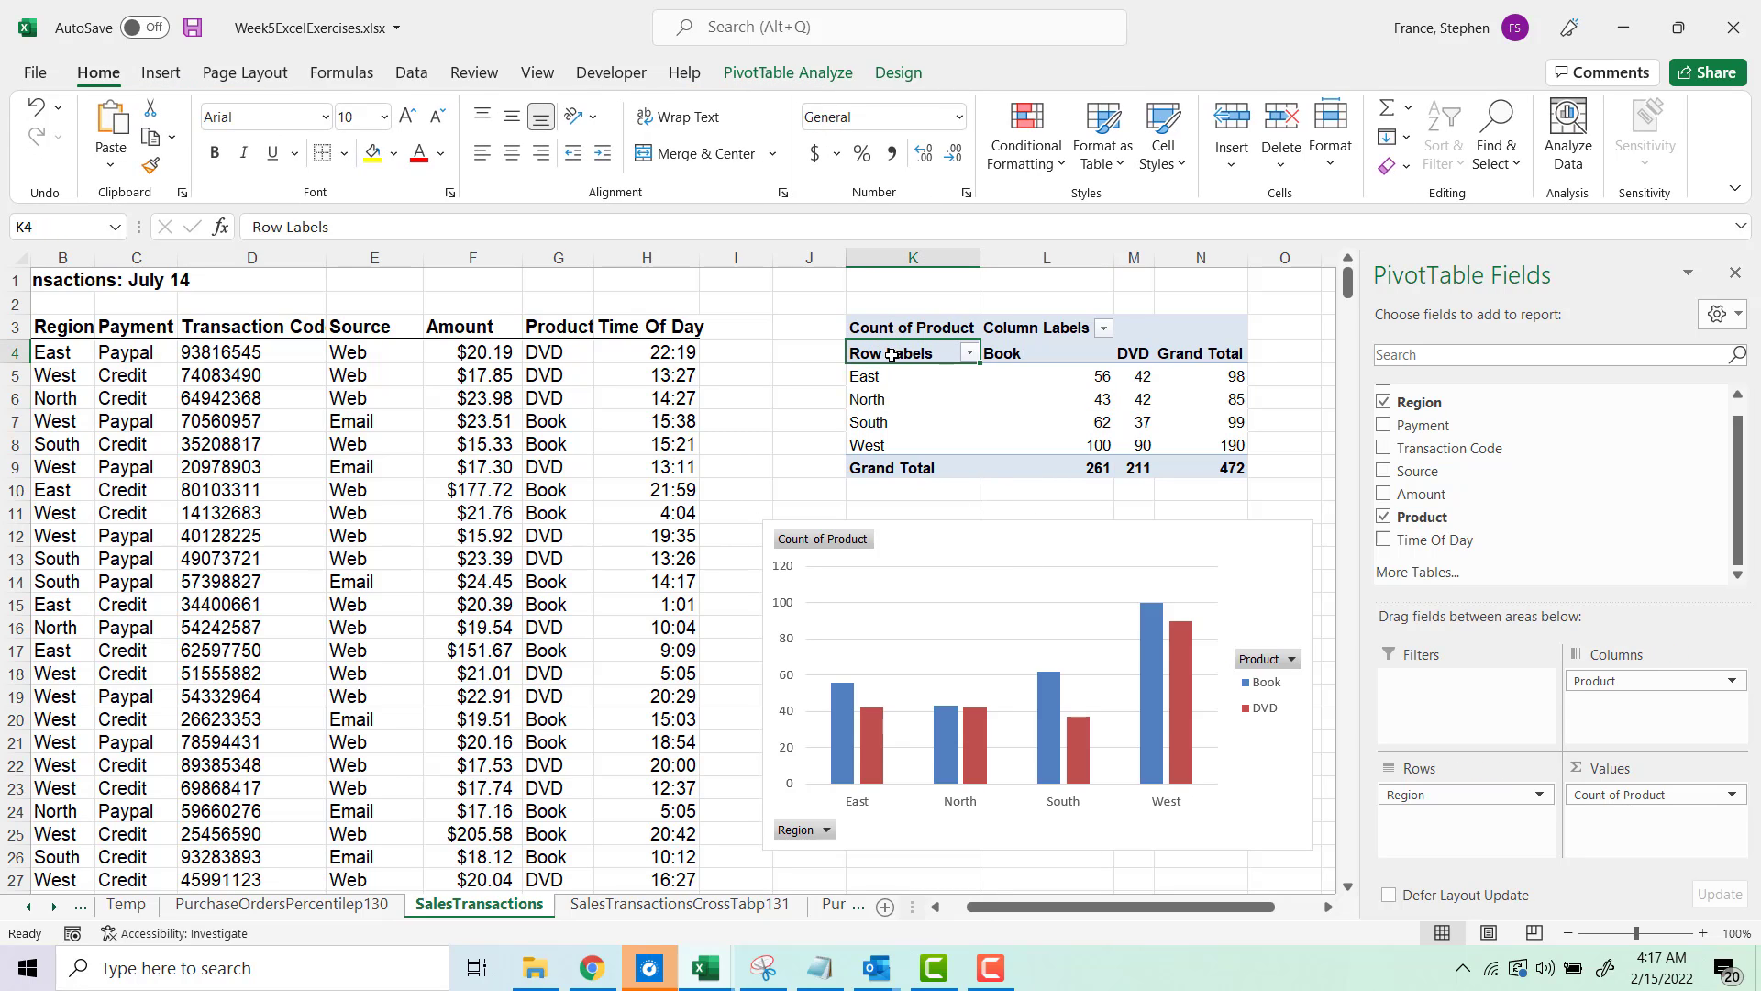
{"action": "left_click_drag", "start_coordinate": [888, 356], "coordinate": [1208, 466]}
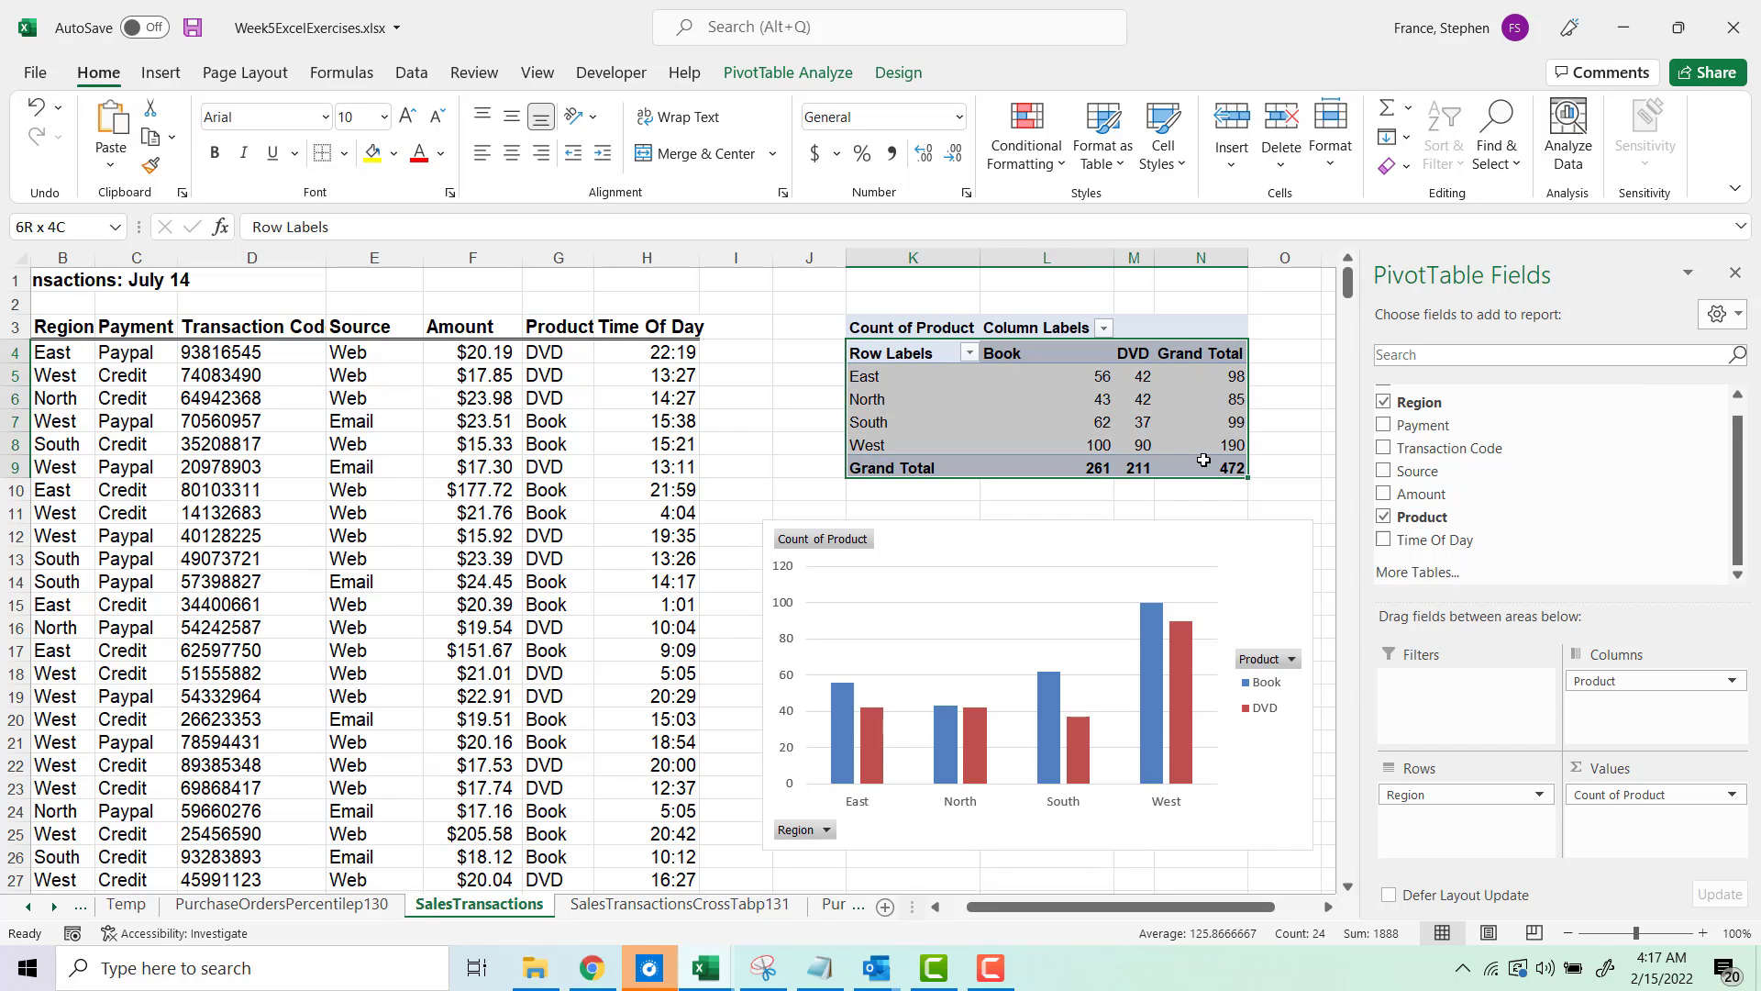
{"action": "left_click", "coordinate": [111, 167]}
{"action": "left_click", "coordinate": [152, 270]}
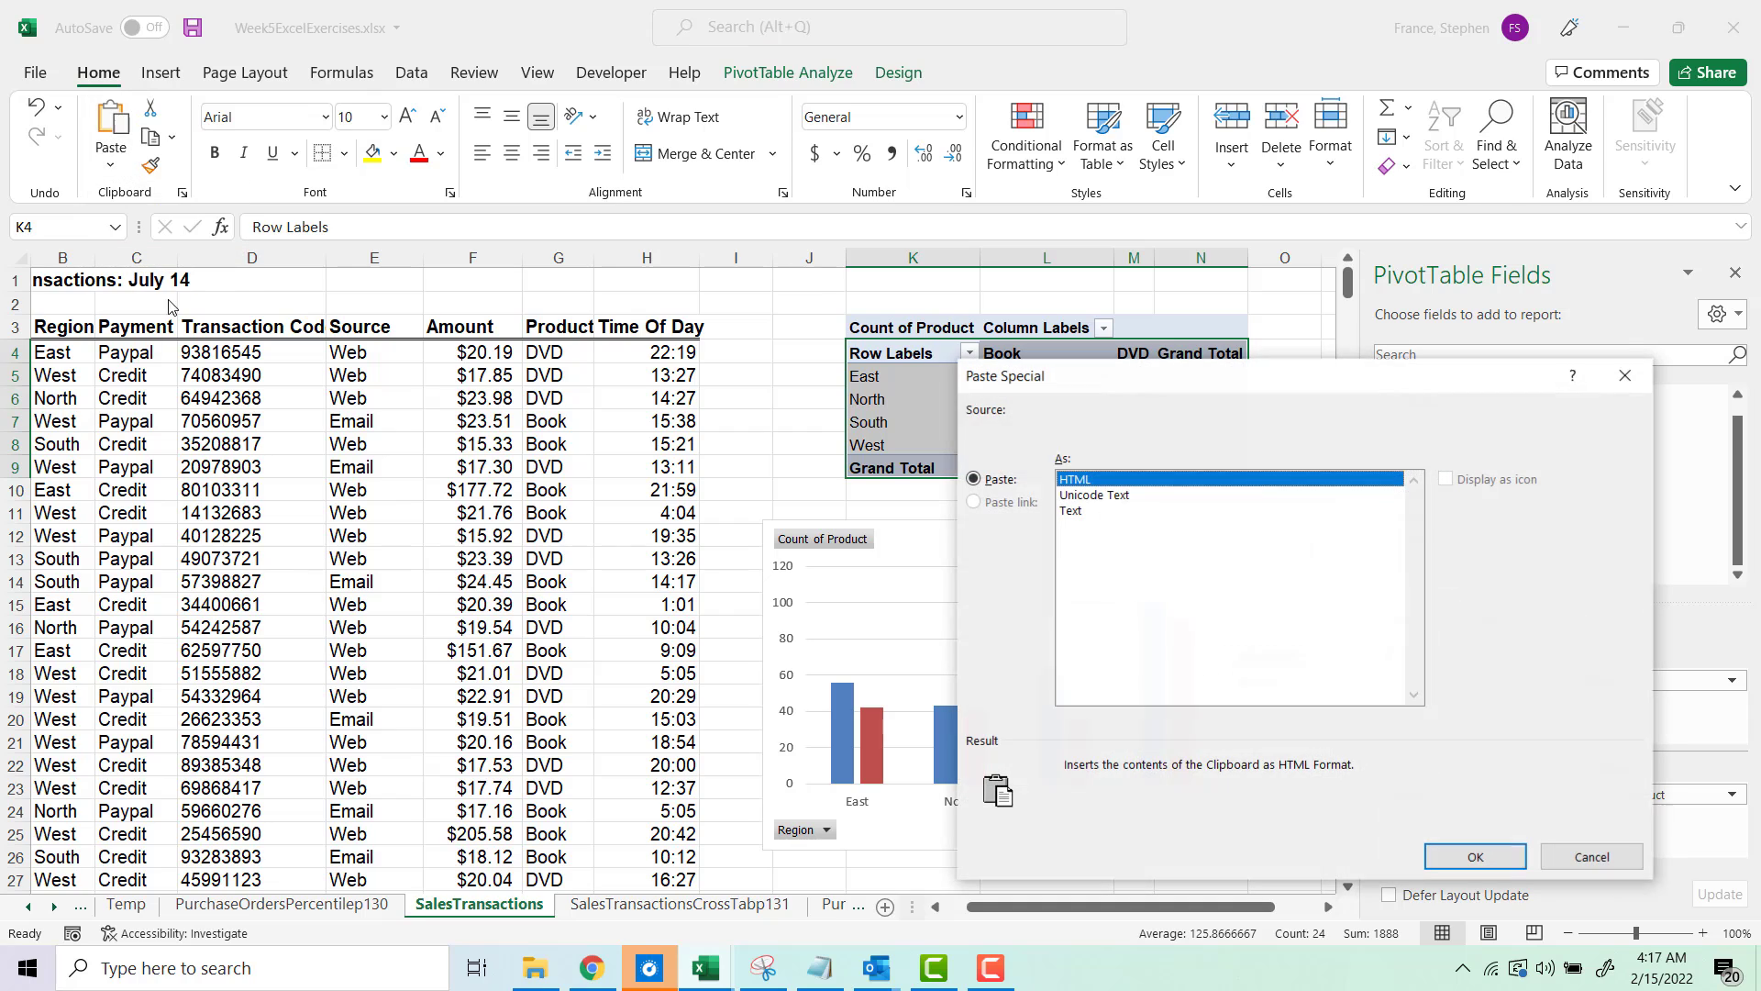
{"action": "left_click", "coordinate": [1579, 864]}
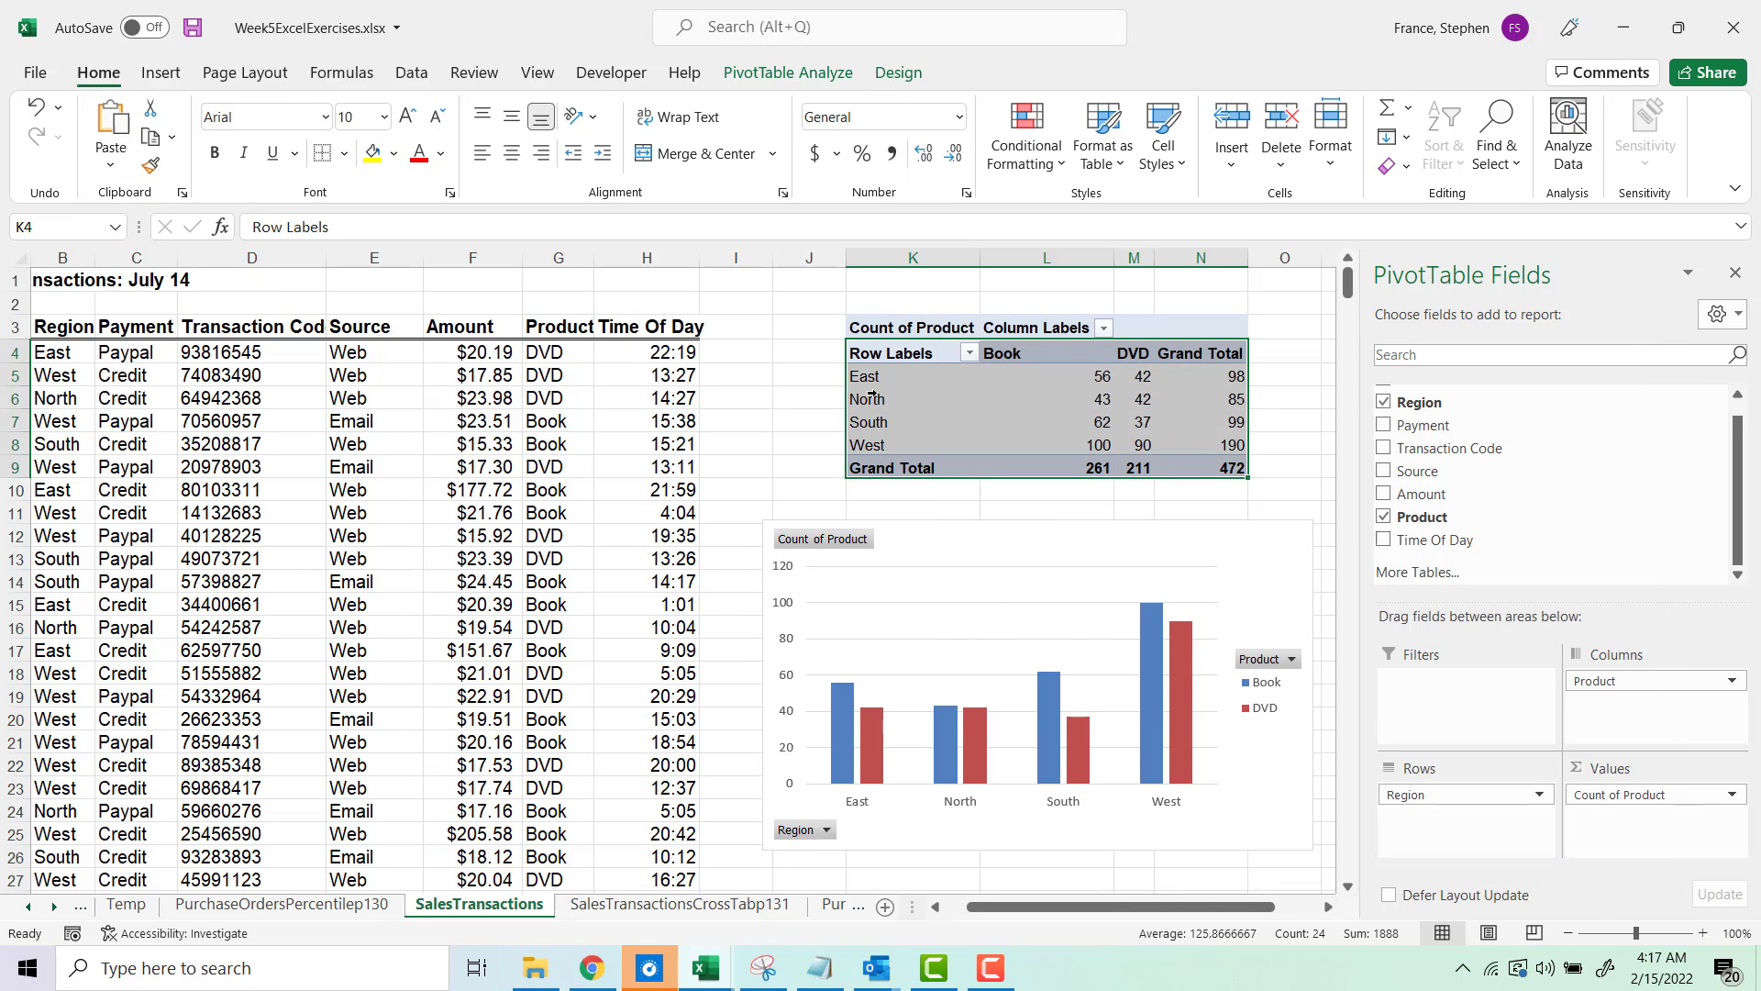
Step: Add a chart title above the PivotChart's plot area
{"action": "left_click", "coordinate": [970, 404]}
{"action": "left_click", "coordinate": [986, 399]}
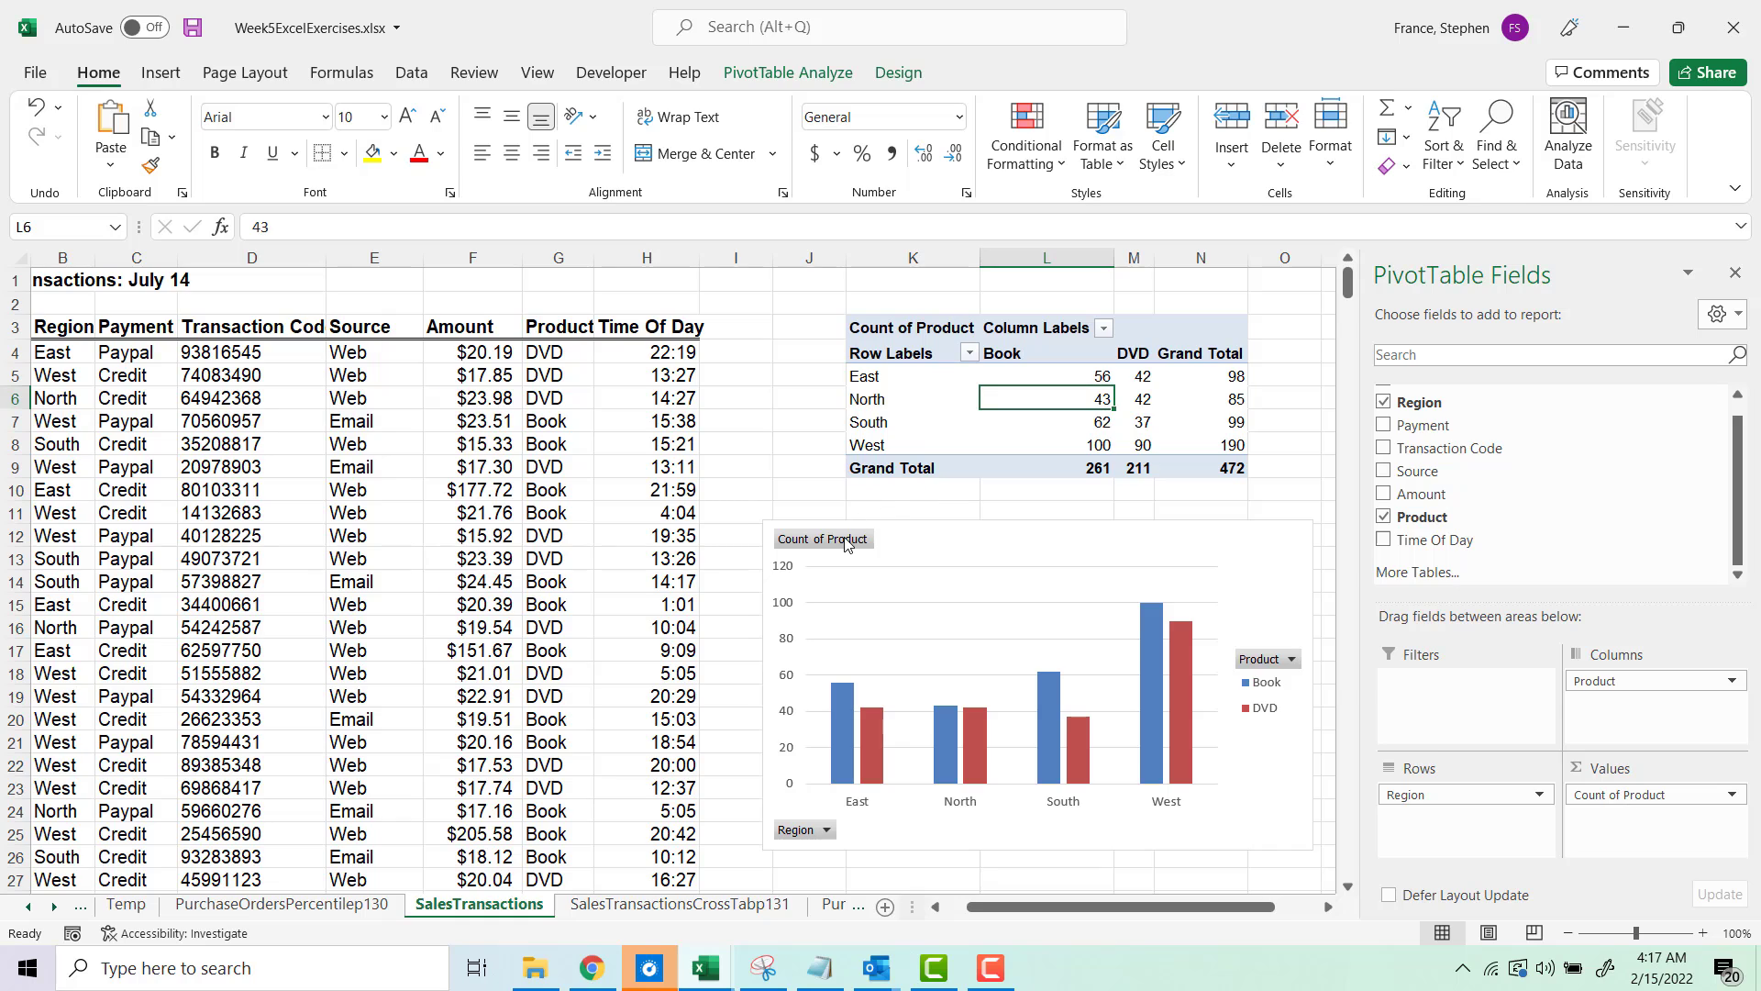
{"action": "left_click", "coordinate": [955, 396]}
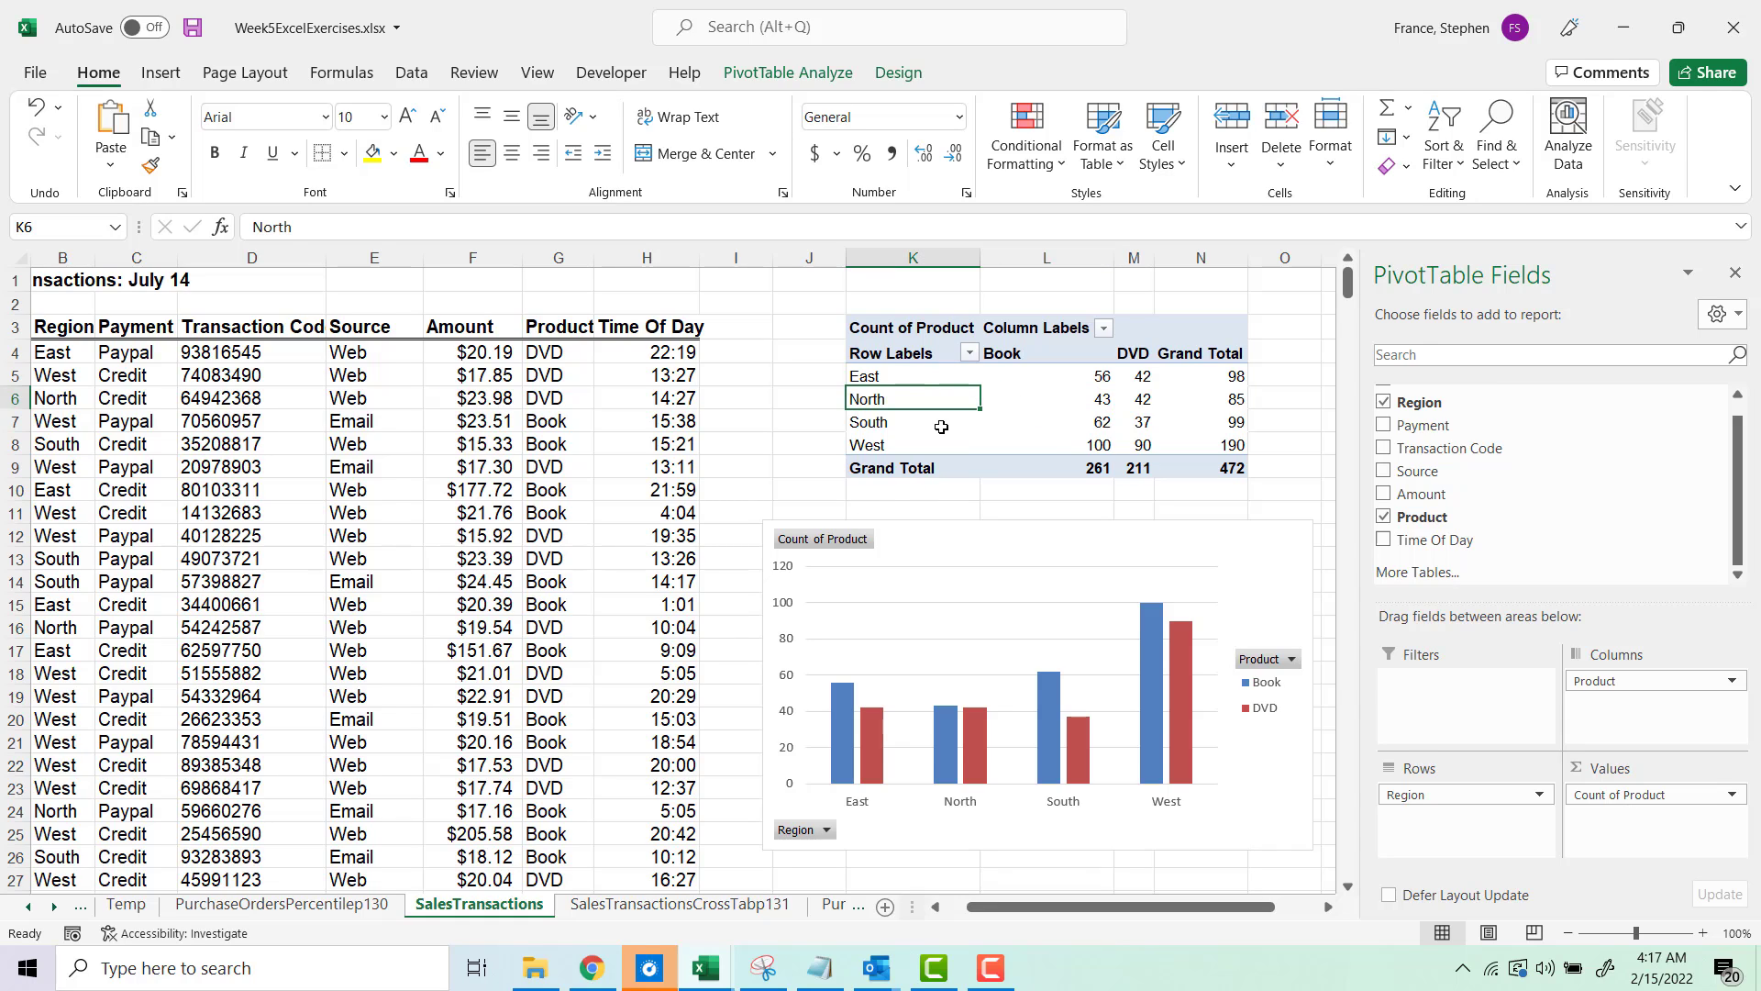
{"action": "left_click", "coordinate": [937, 580]}
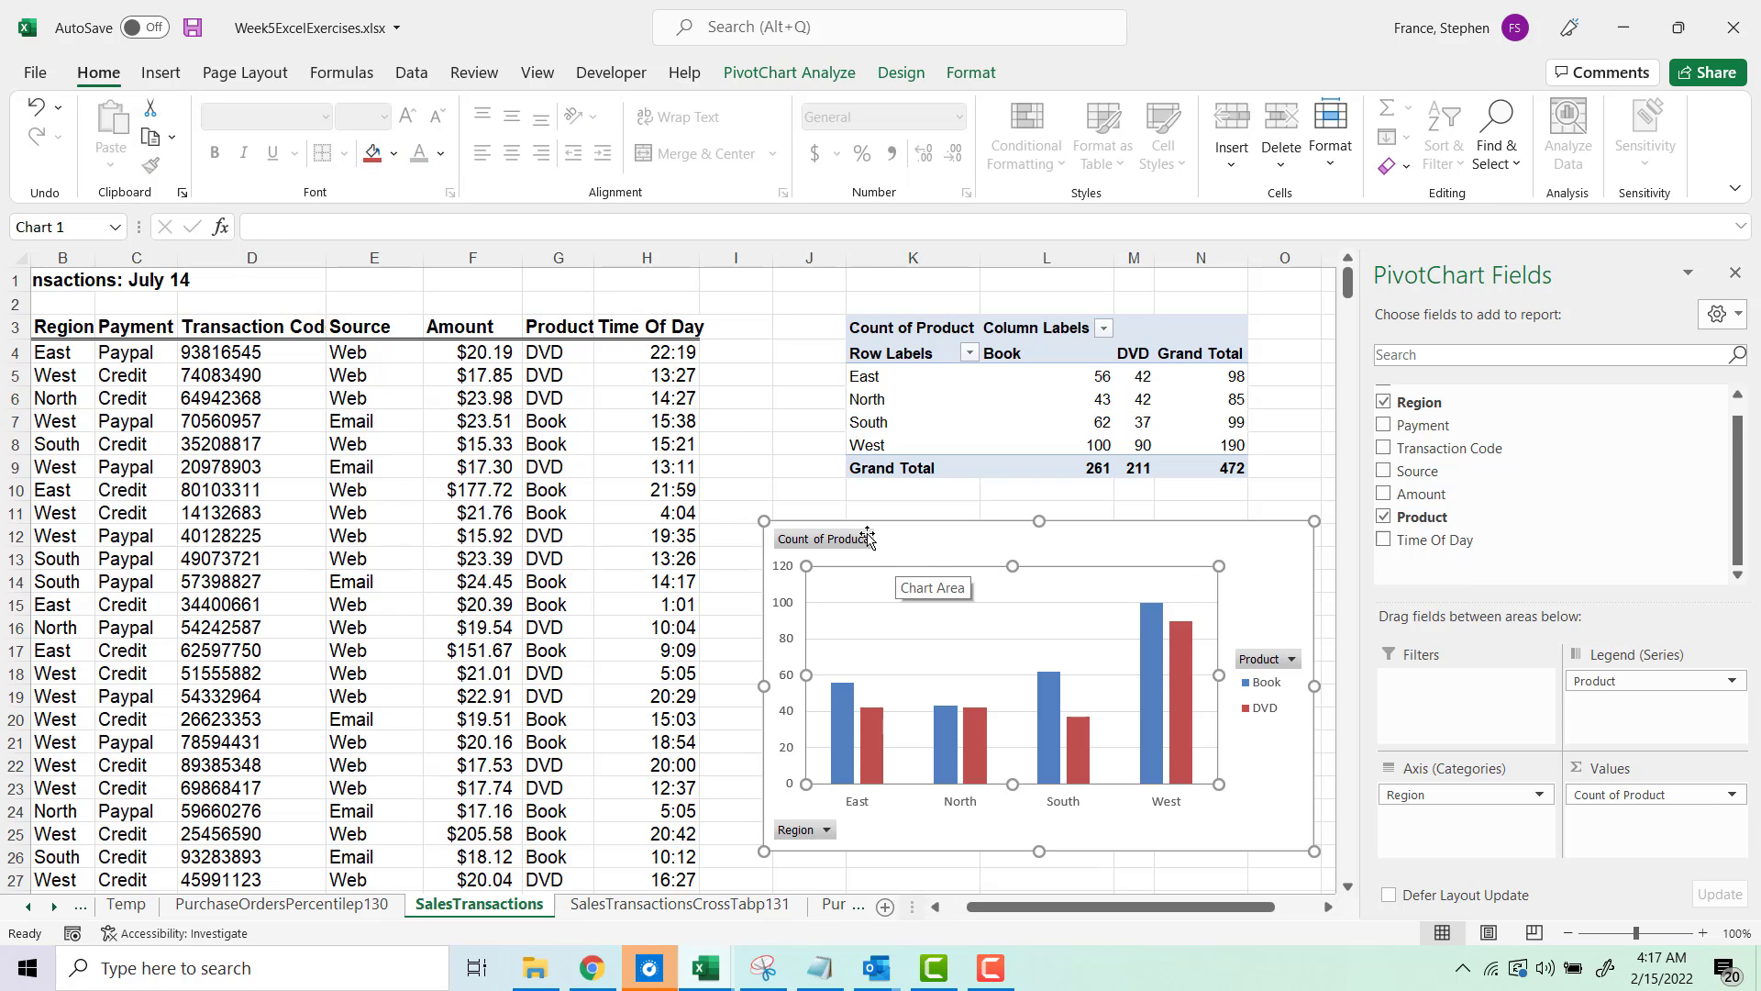
{"action": "left_click", "coordinate": [160, 73]}
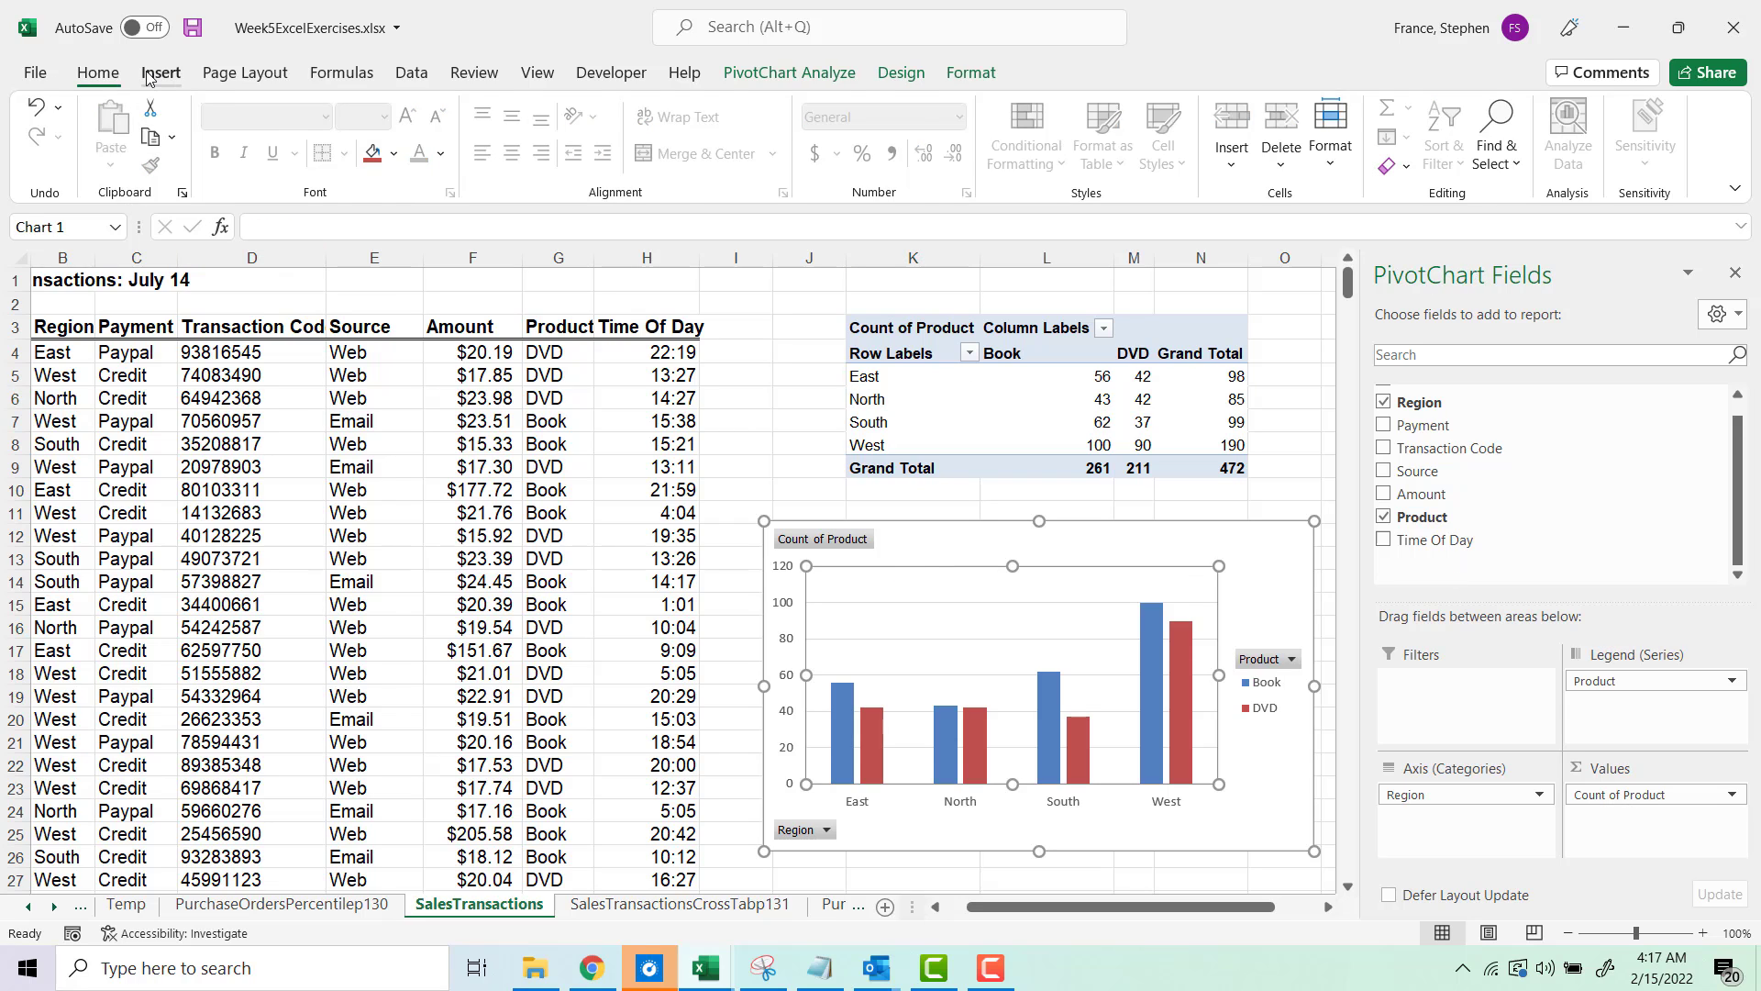
{"action": "left_click", "coordinate": [823, 72]}
{"action": "left_click", "coordinate": [900, 72]}
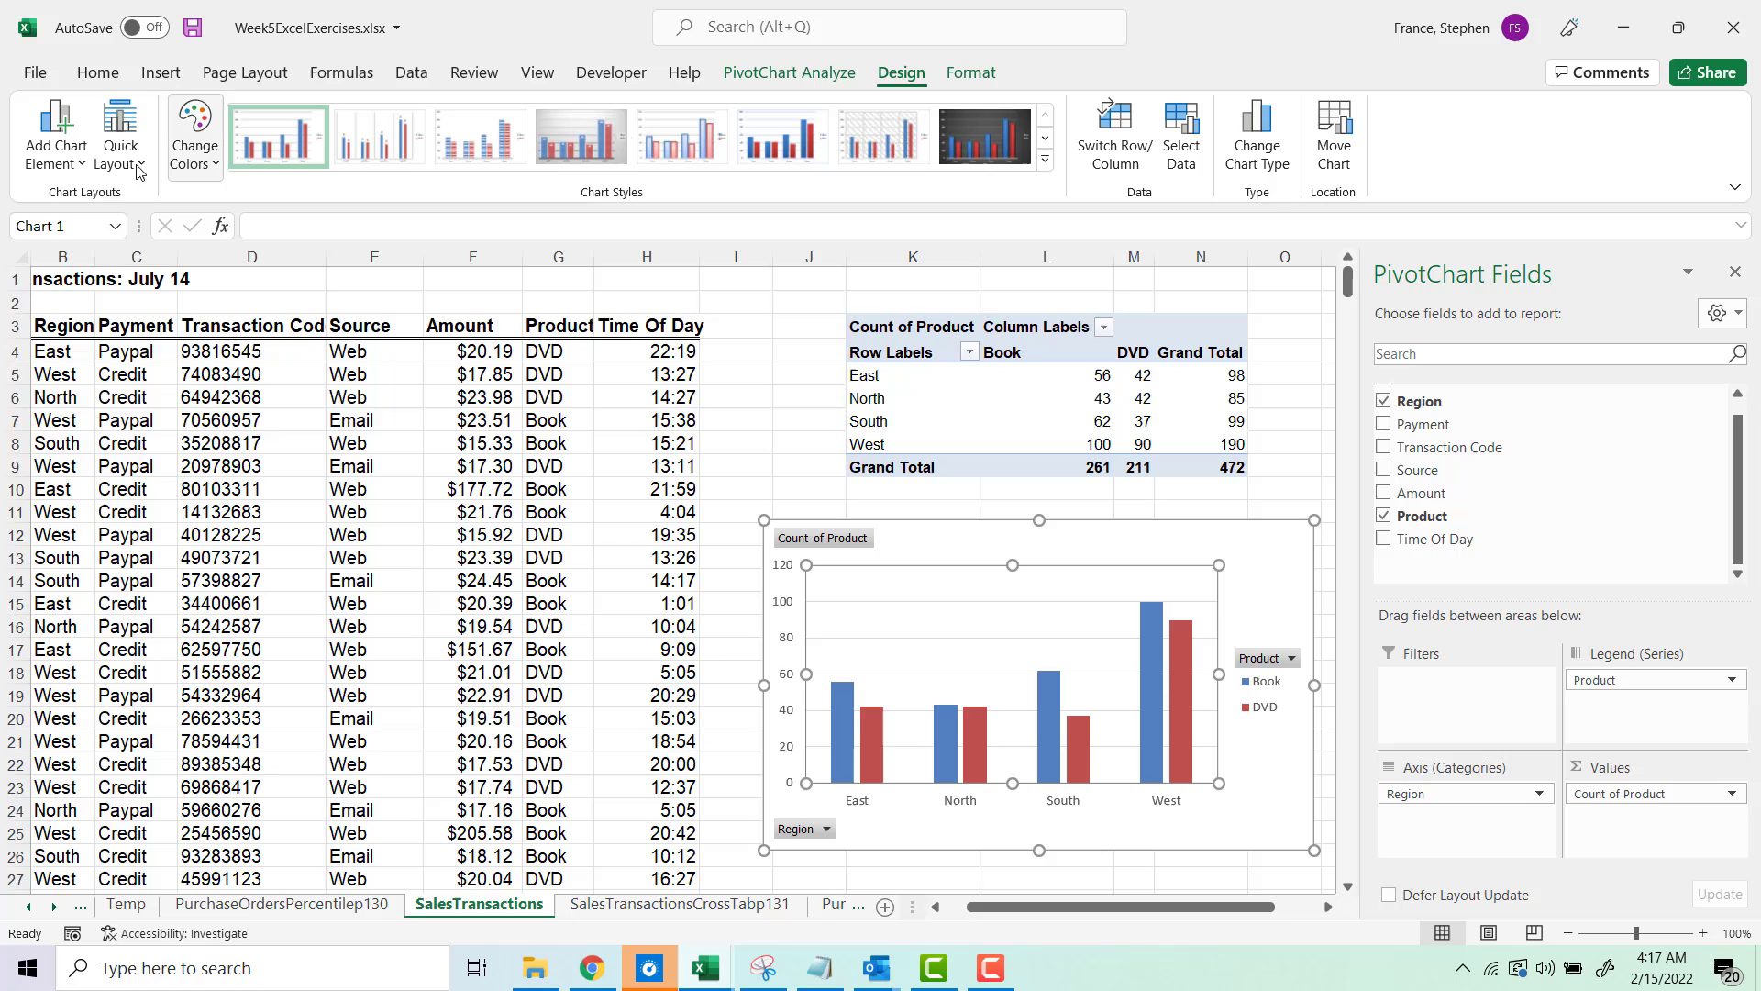
{"action": "left_click", "coordinate": [81, 170]}
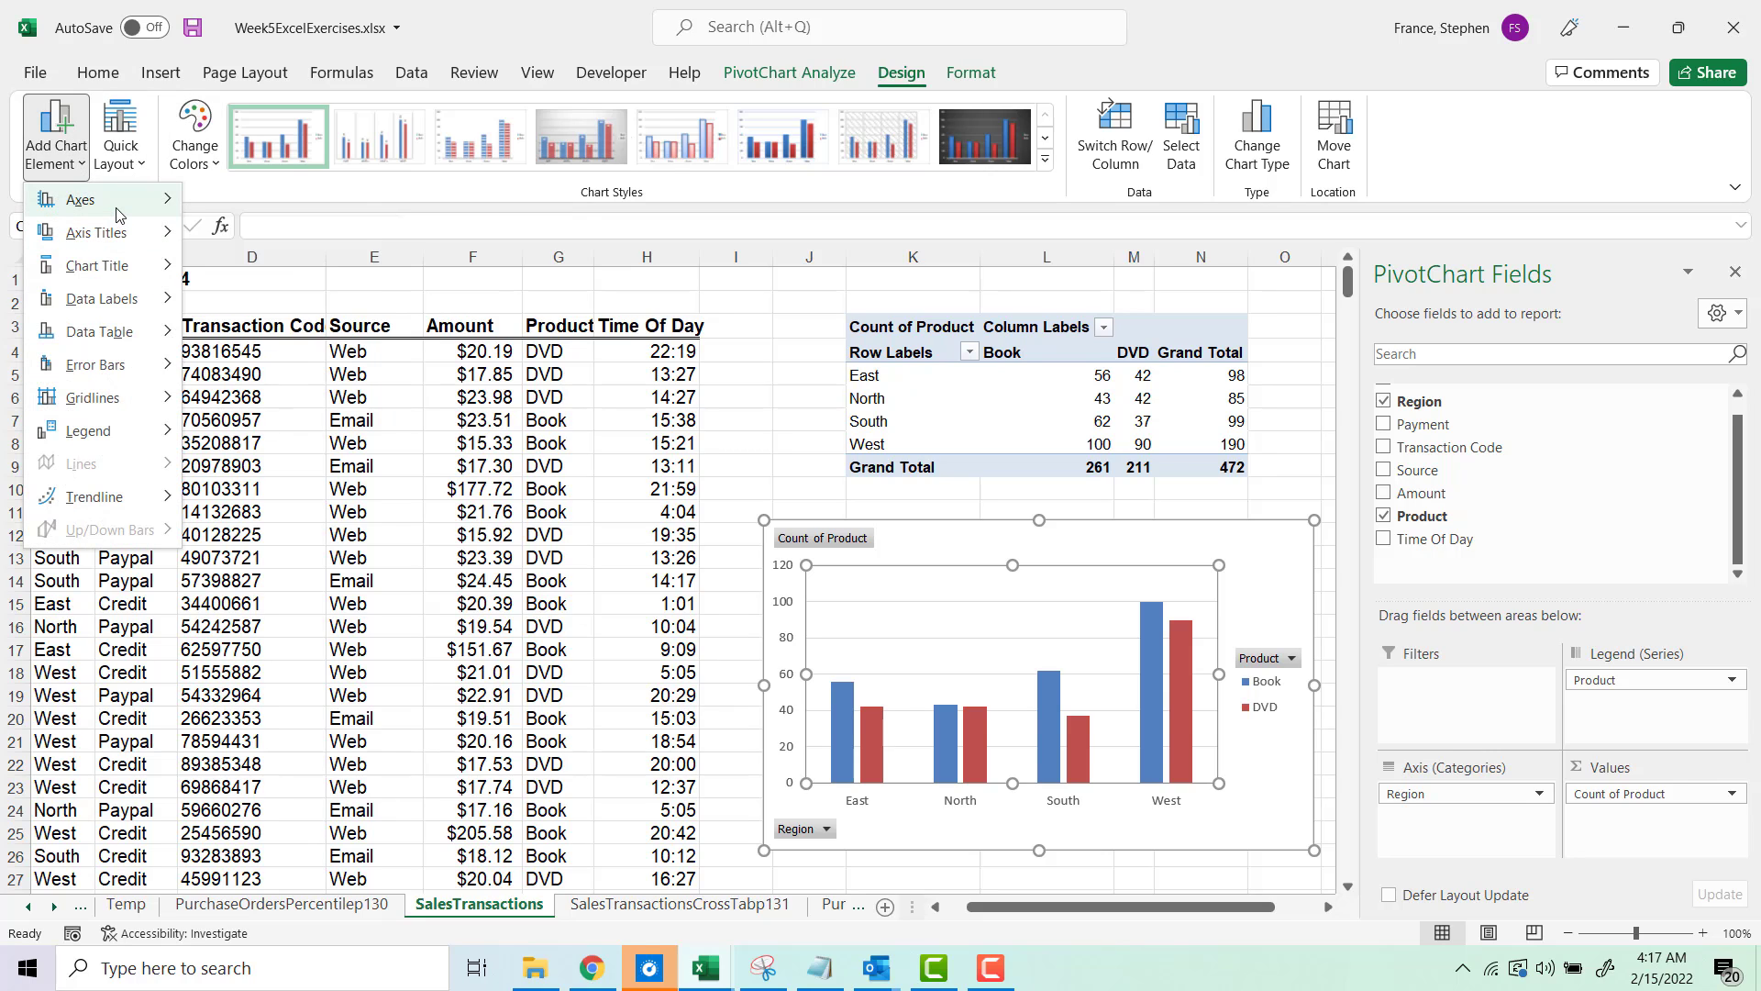
{"action": "mouse_move", "coordinate": [114, 204]}
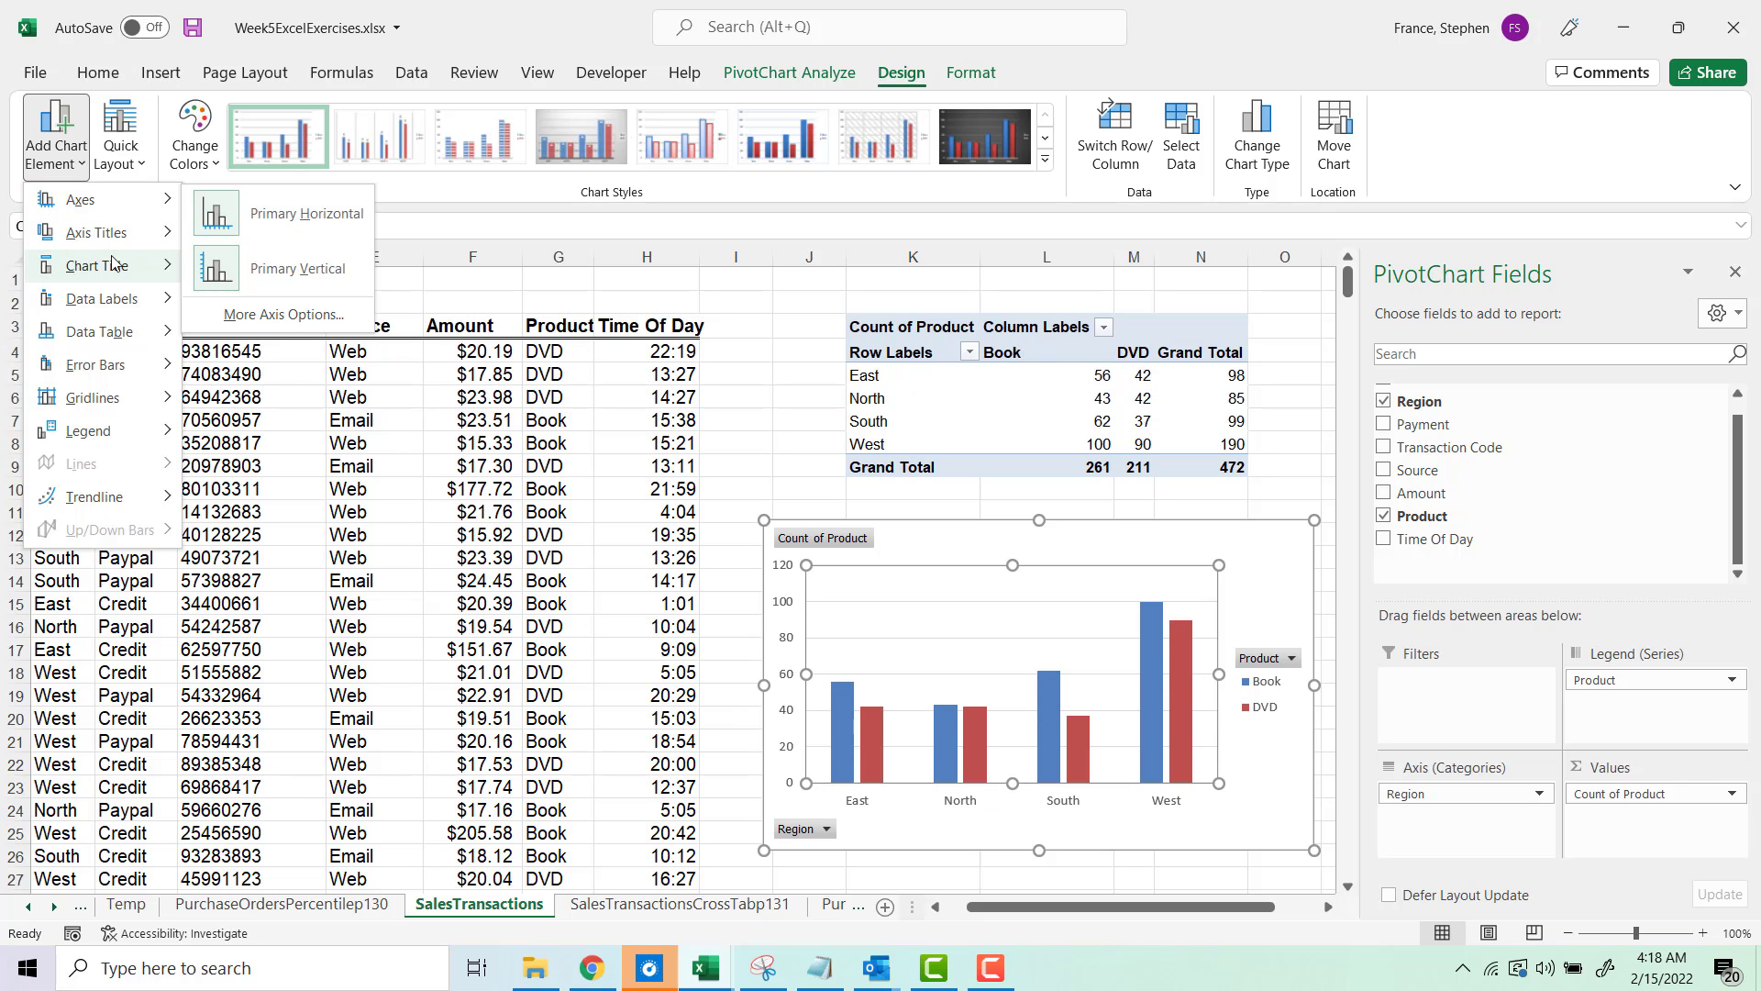
{"action": "mouse_move", "coordinate": [90, 266]}
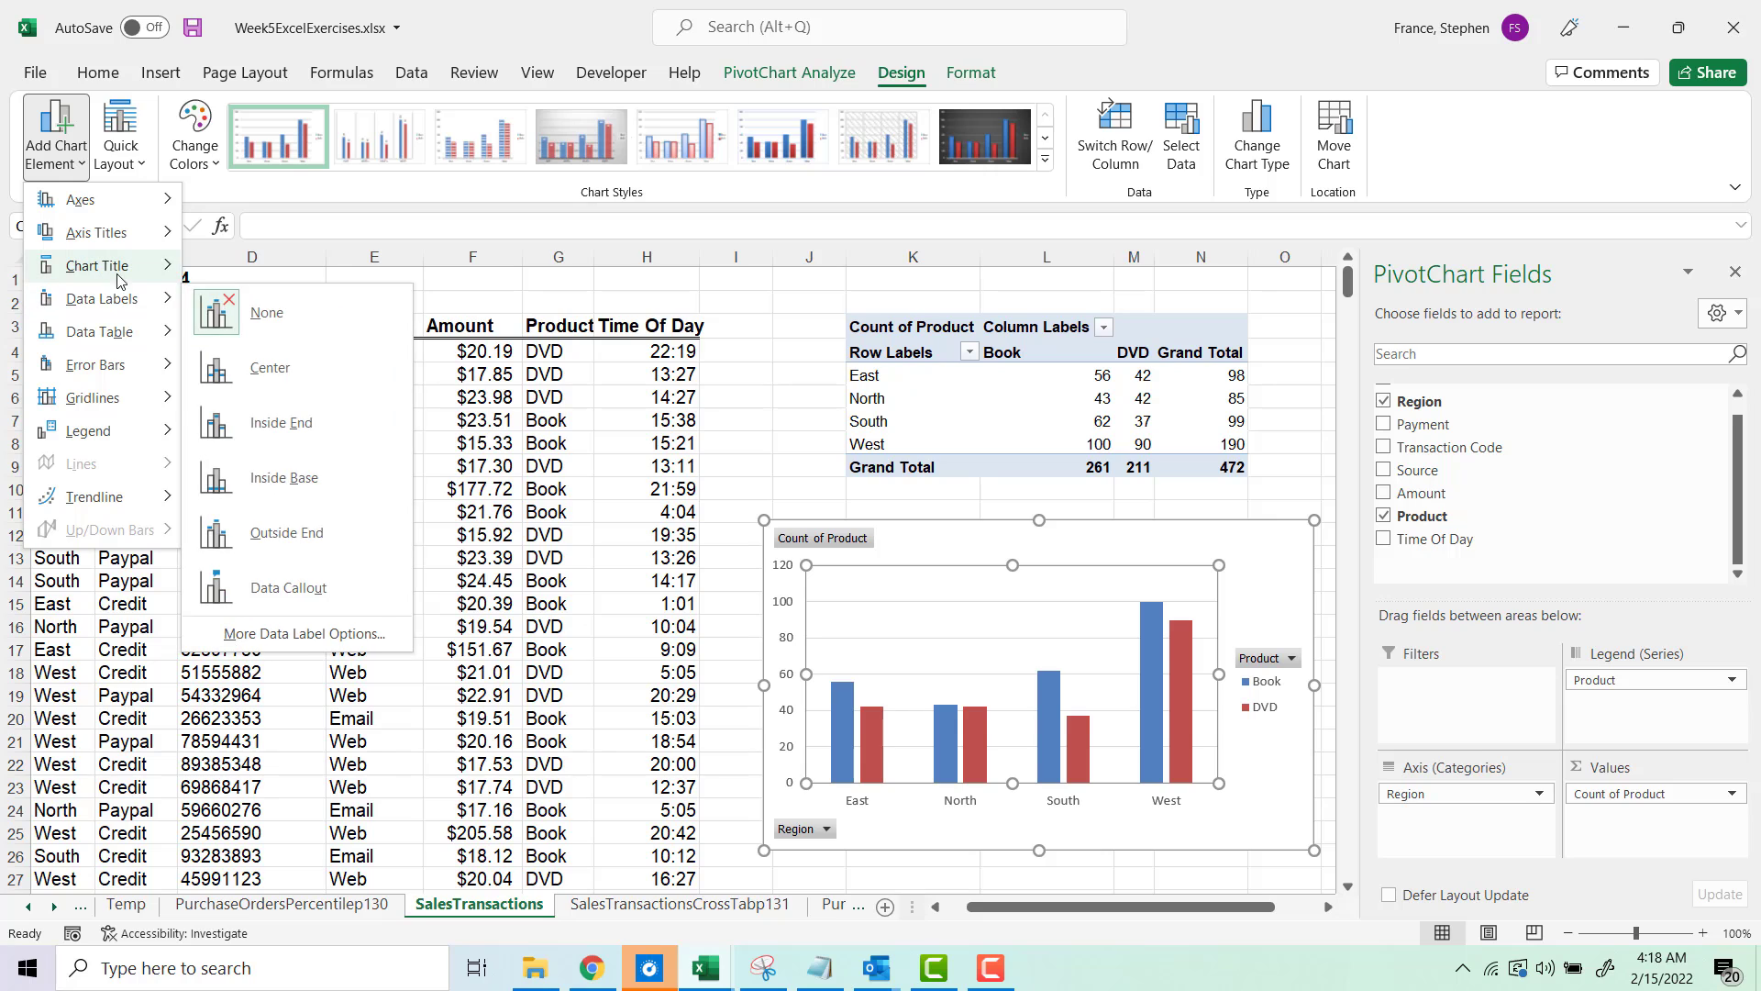
{"action": "left_click", "coordinate": [294, 332]}
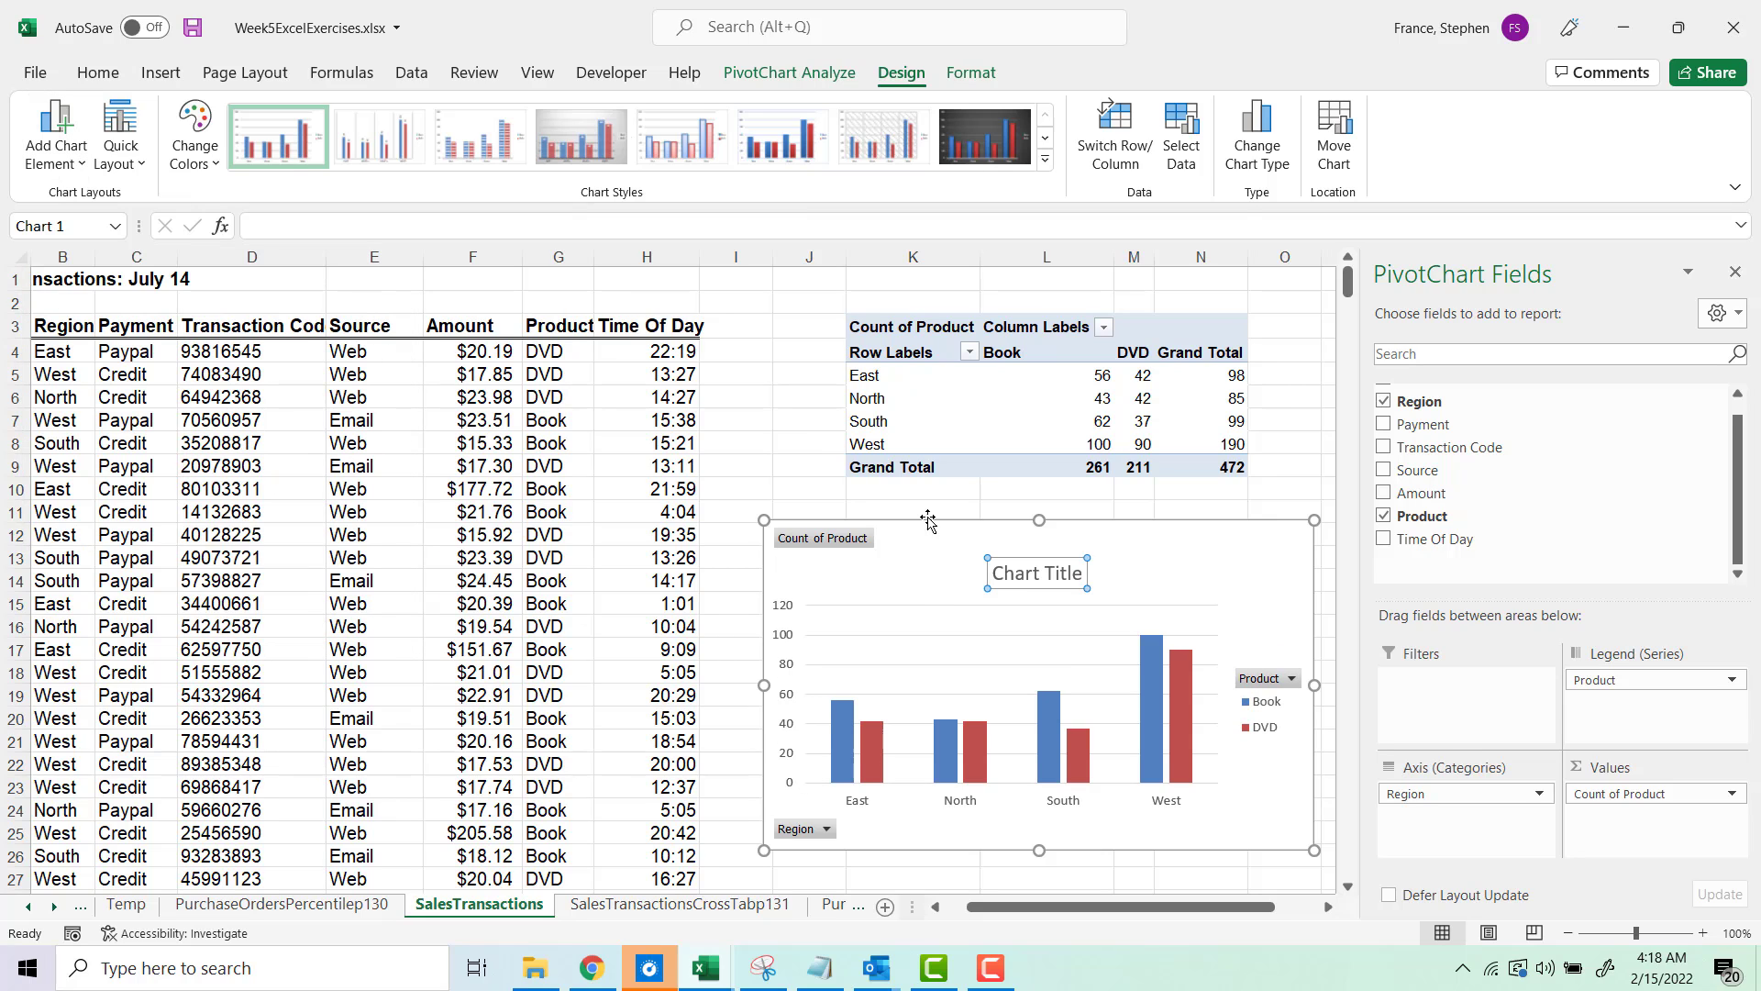
Step: Replace the PivotChart's title with "Sales By Region"
{"action": "triple_click", "coordinate": [1022, 582]}
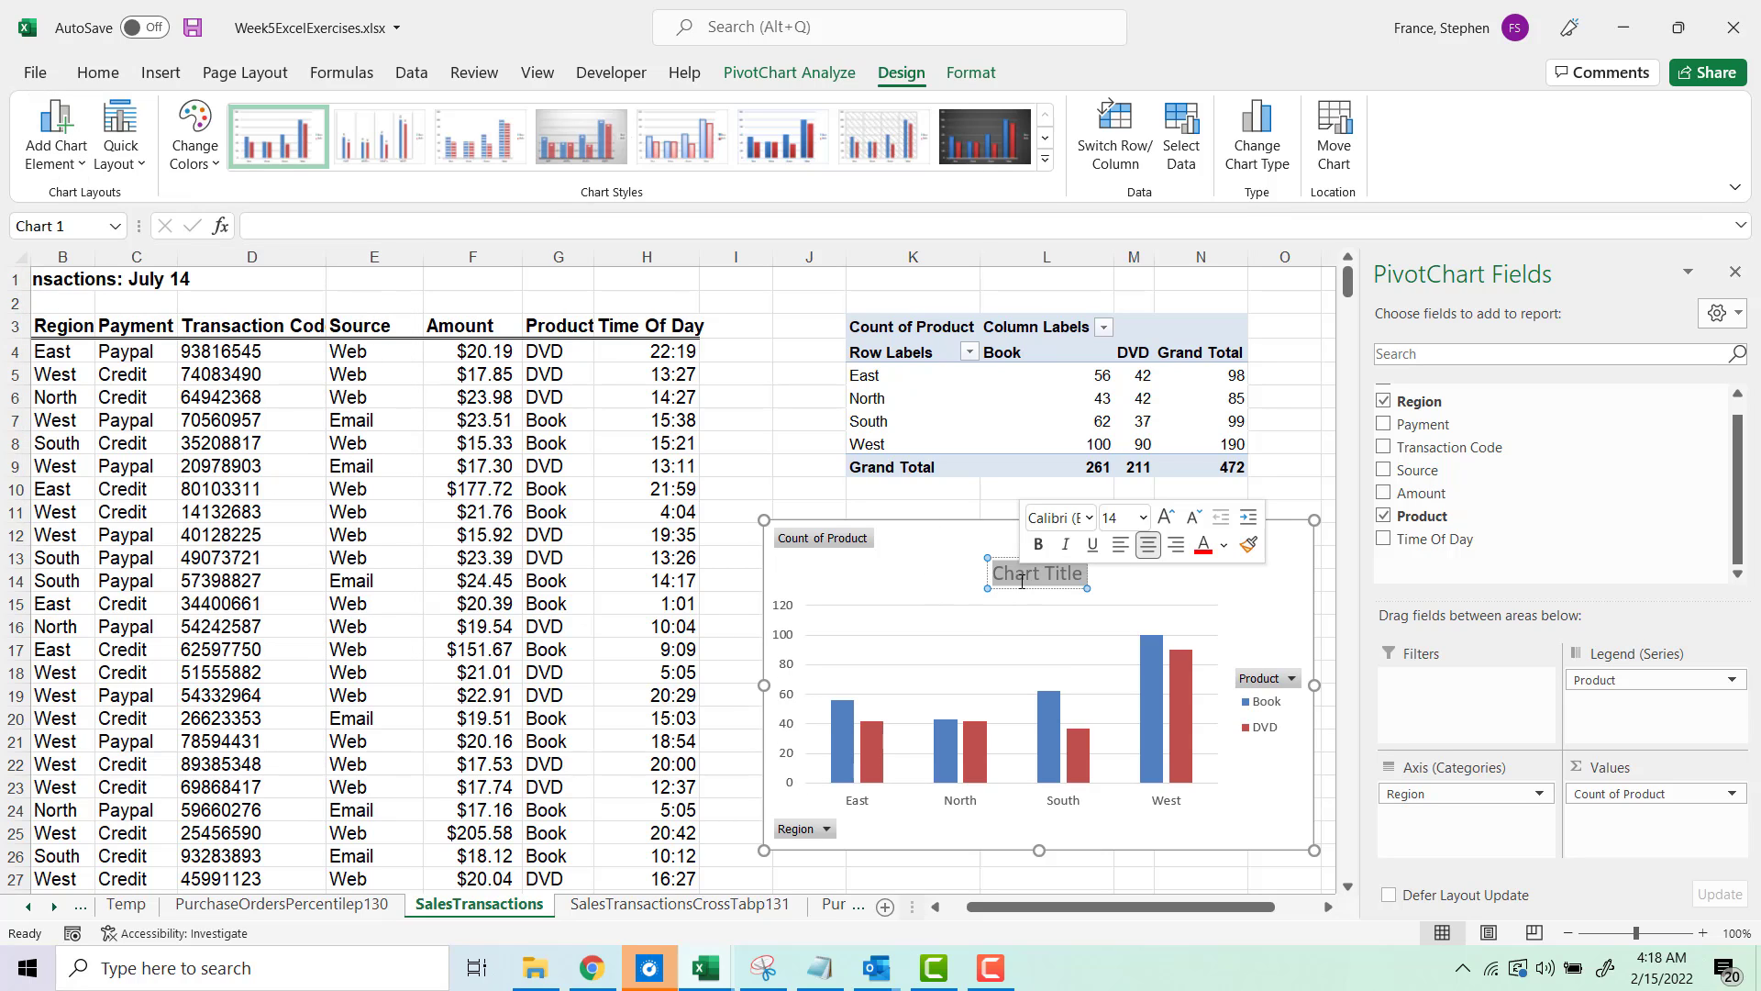
{"action": "type", "text": "Sales B"}
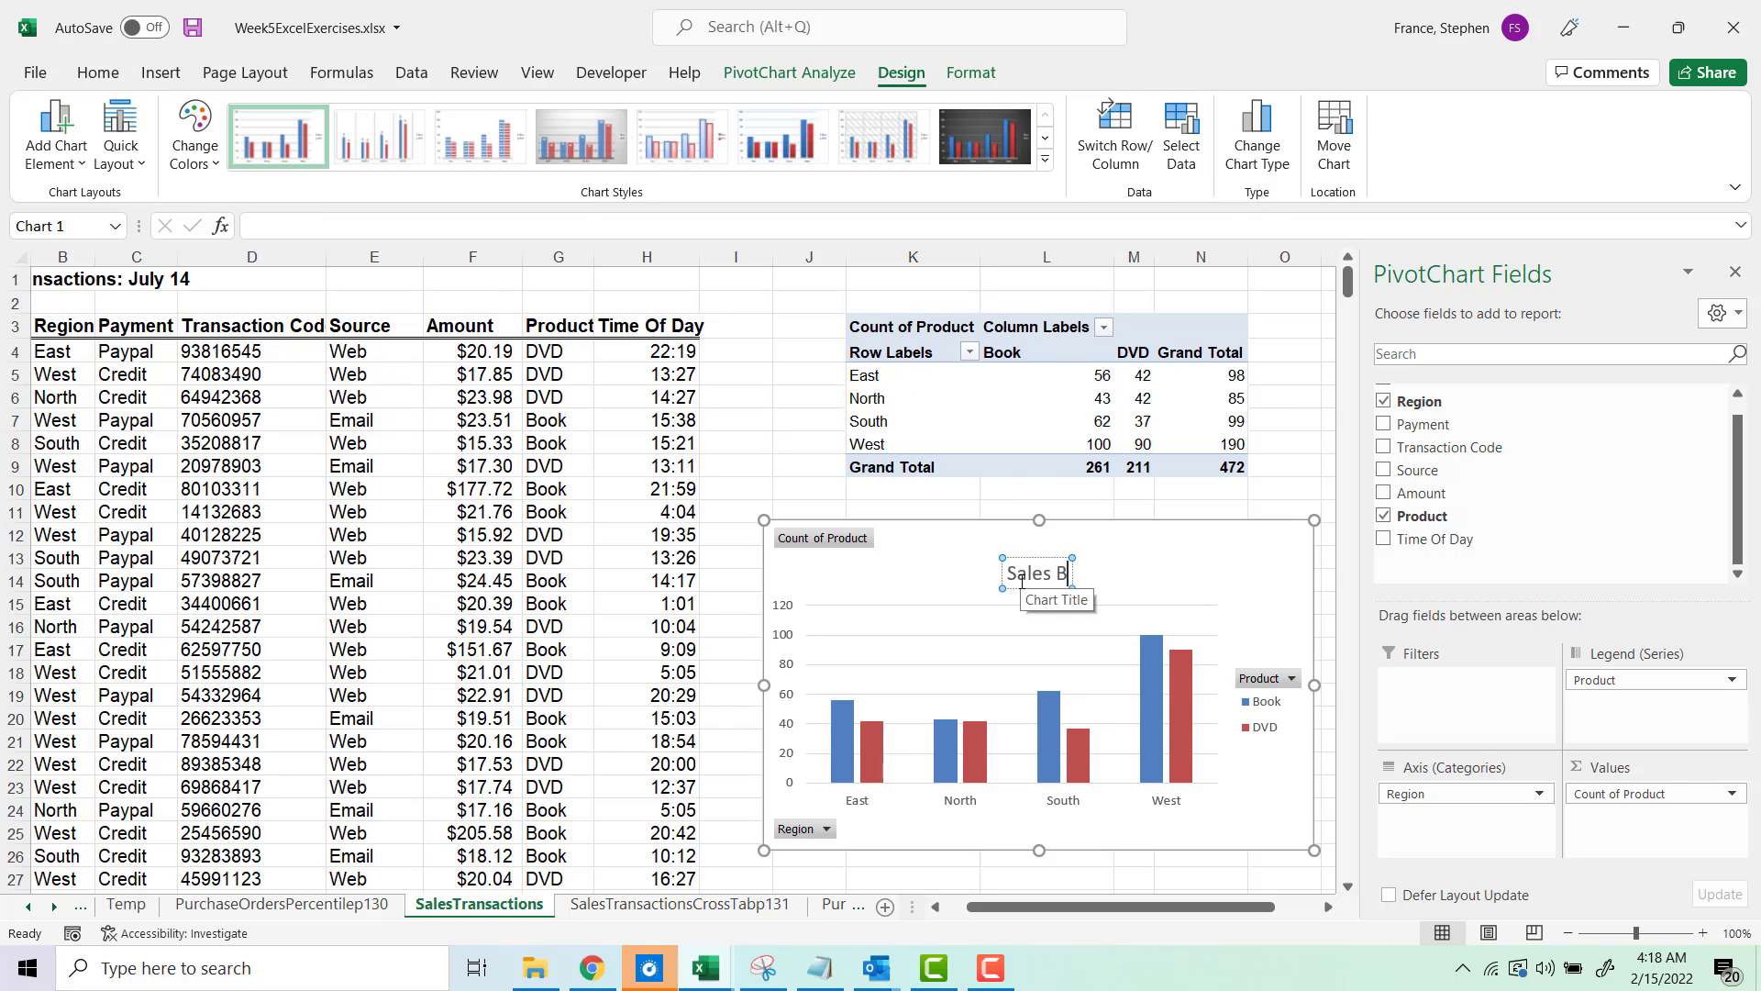
{"action": "type", "text": "y Region"}
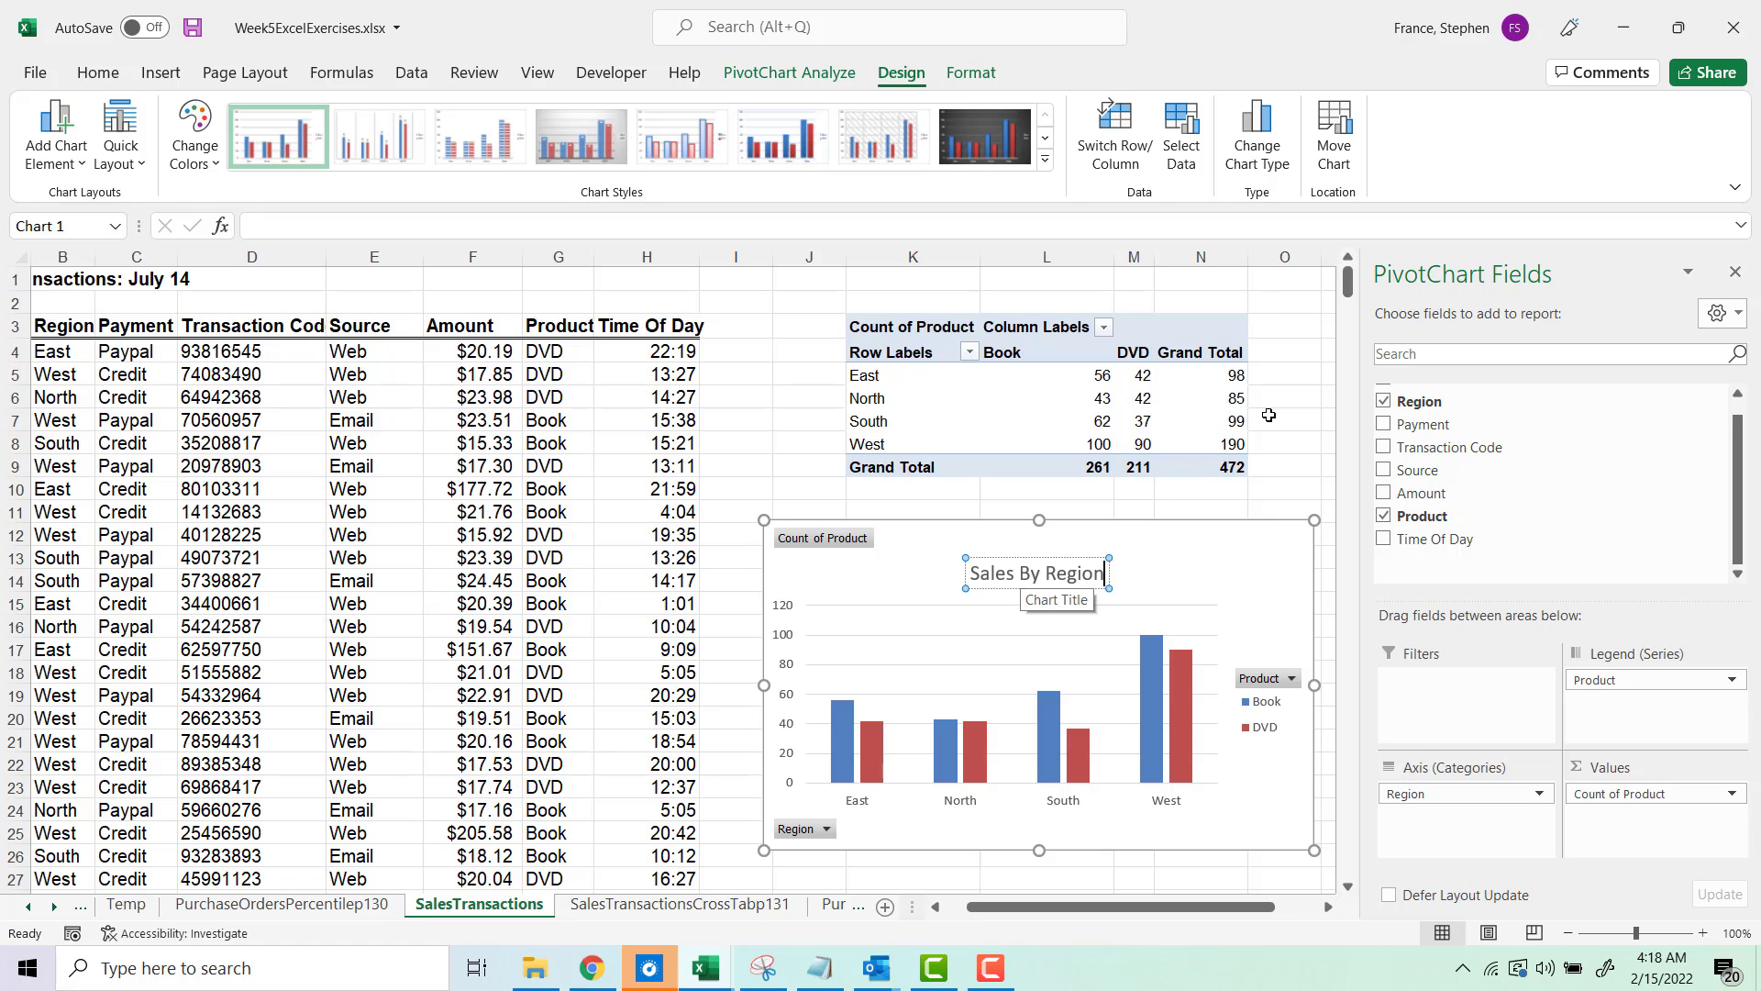
{"action": "left_click", "coordinate": [1056, 402]}
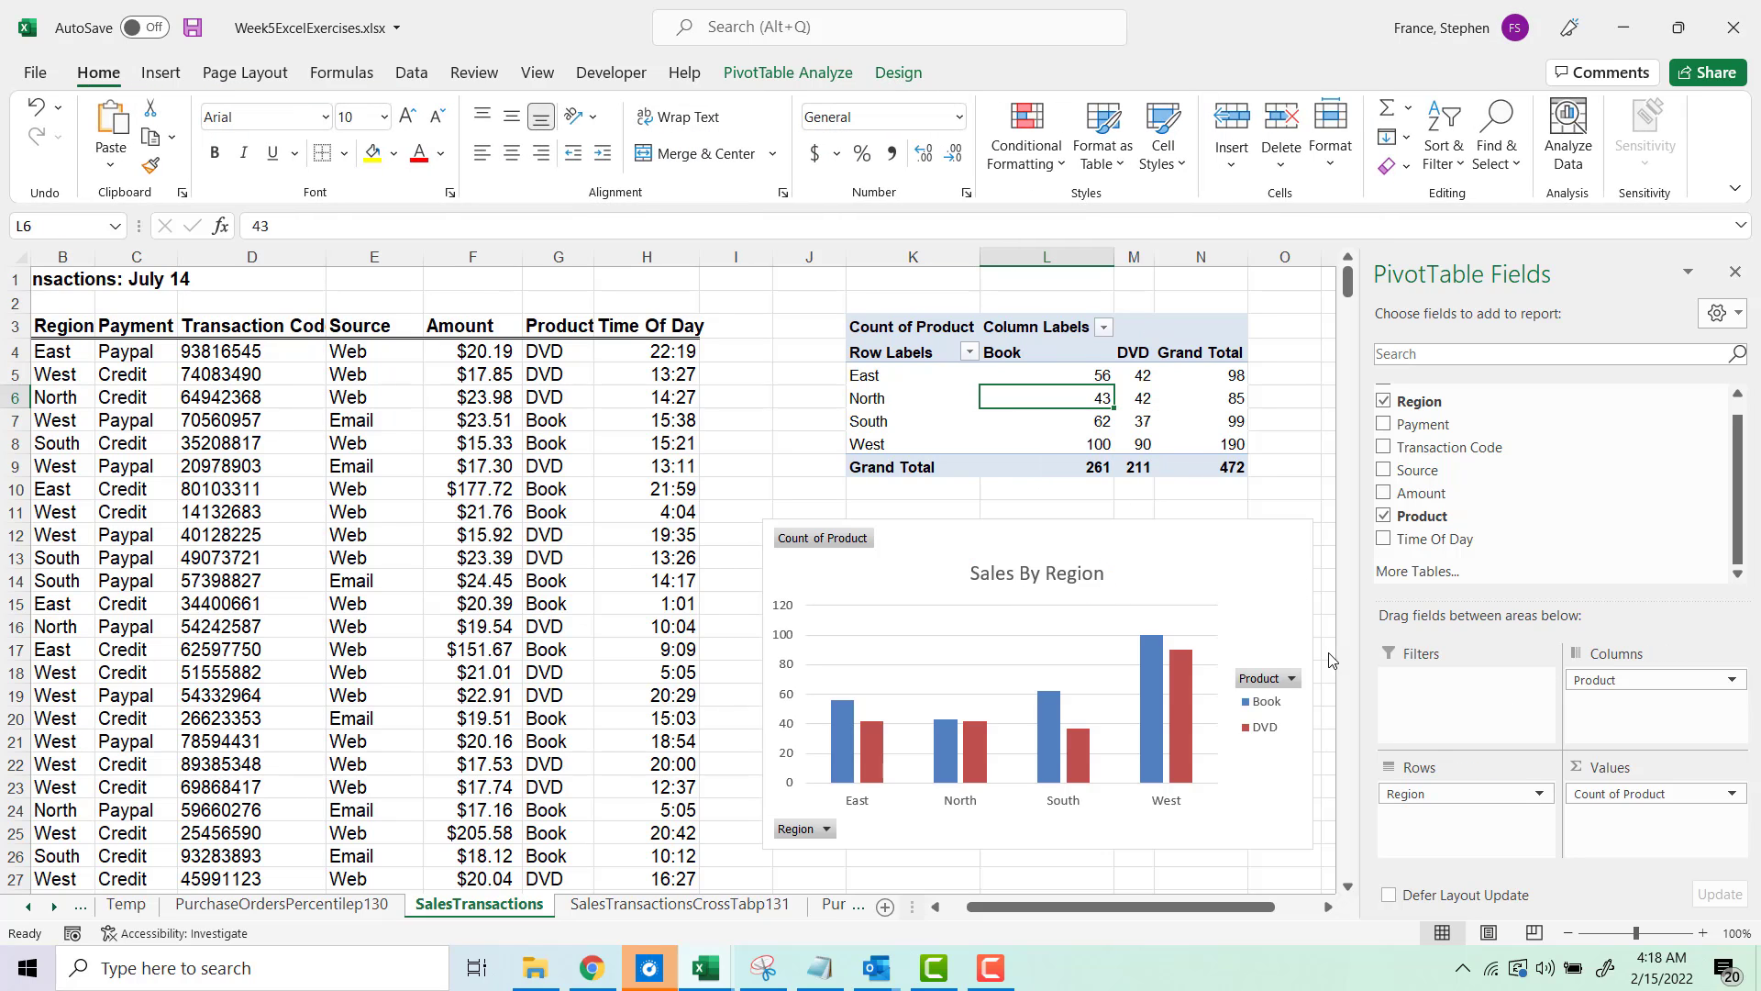
Step: Show the Count of Product values as % of Grand Total
{"action": "left_click", "coordinate": [1632, 794]}
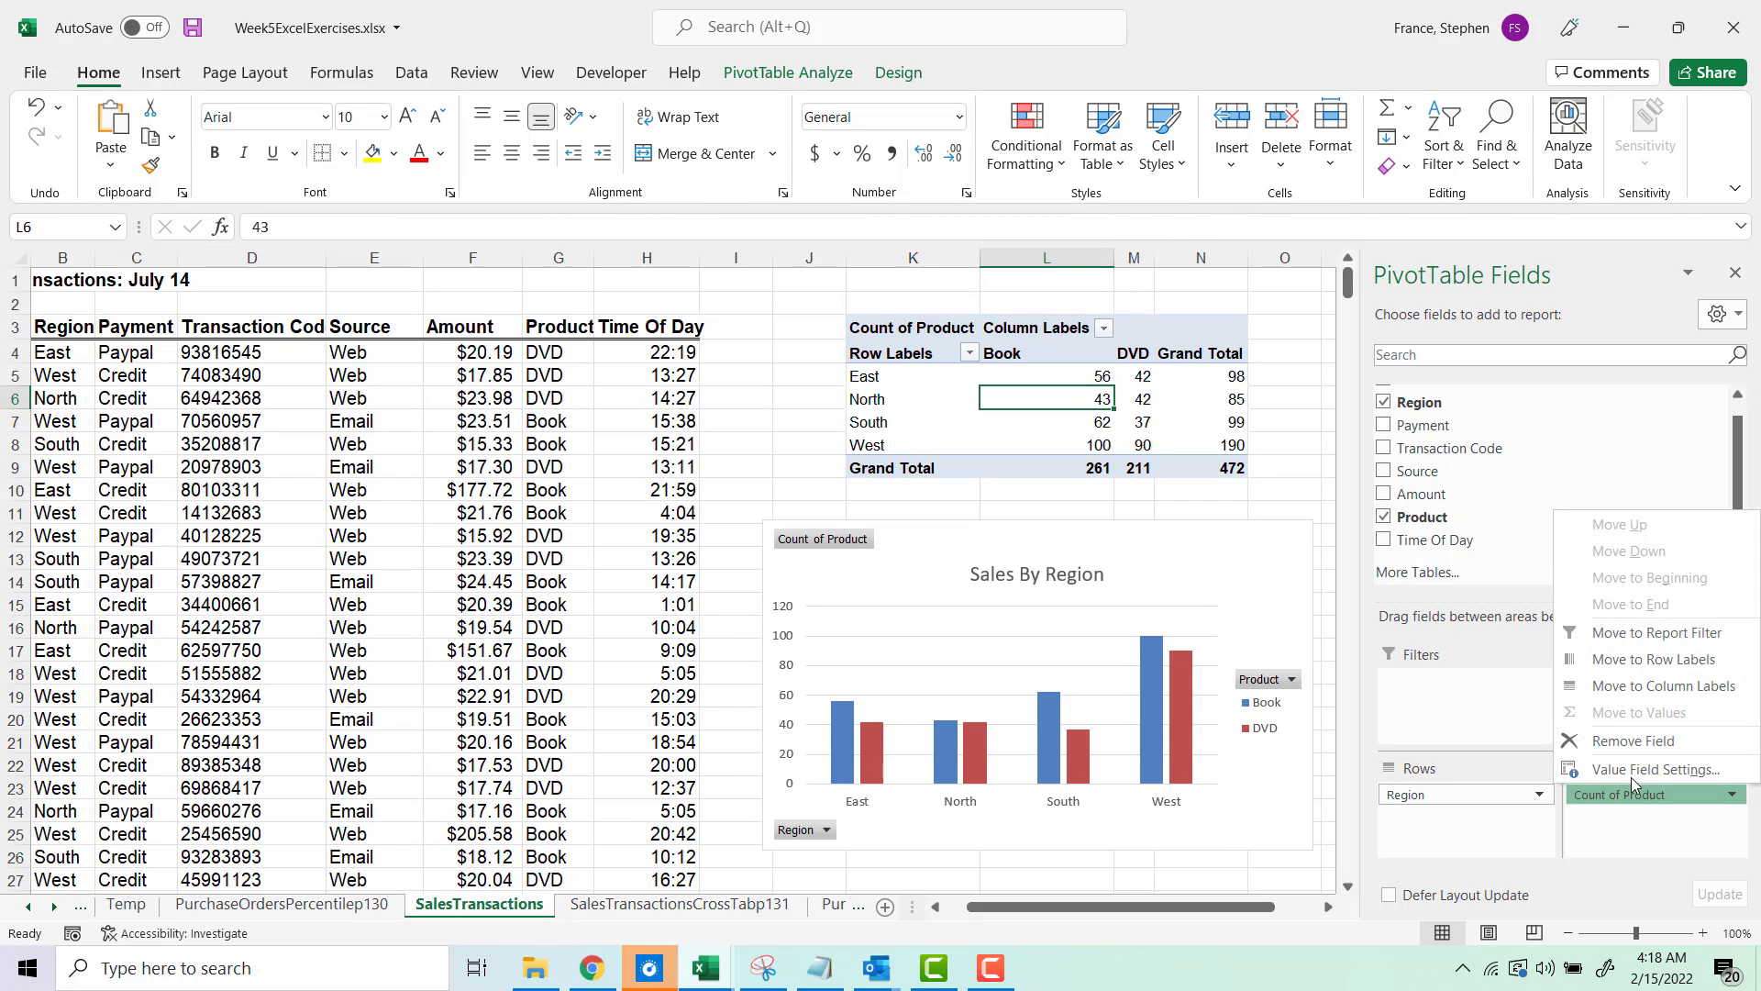
{"action": "left_click", "coordinate": [1642, 770]}
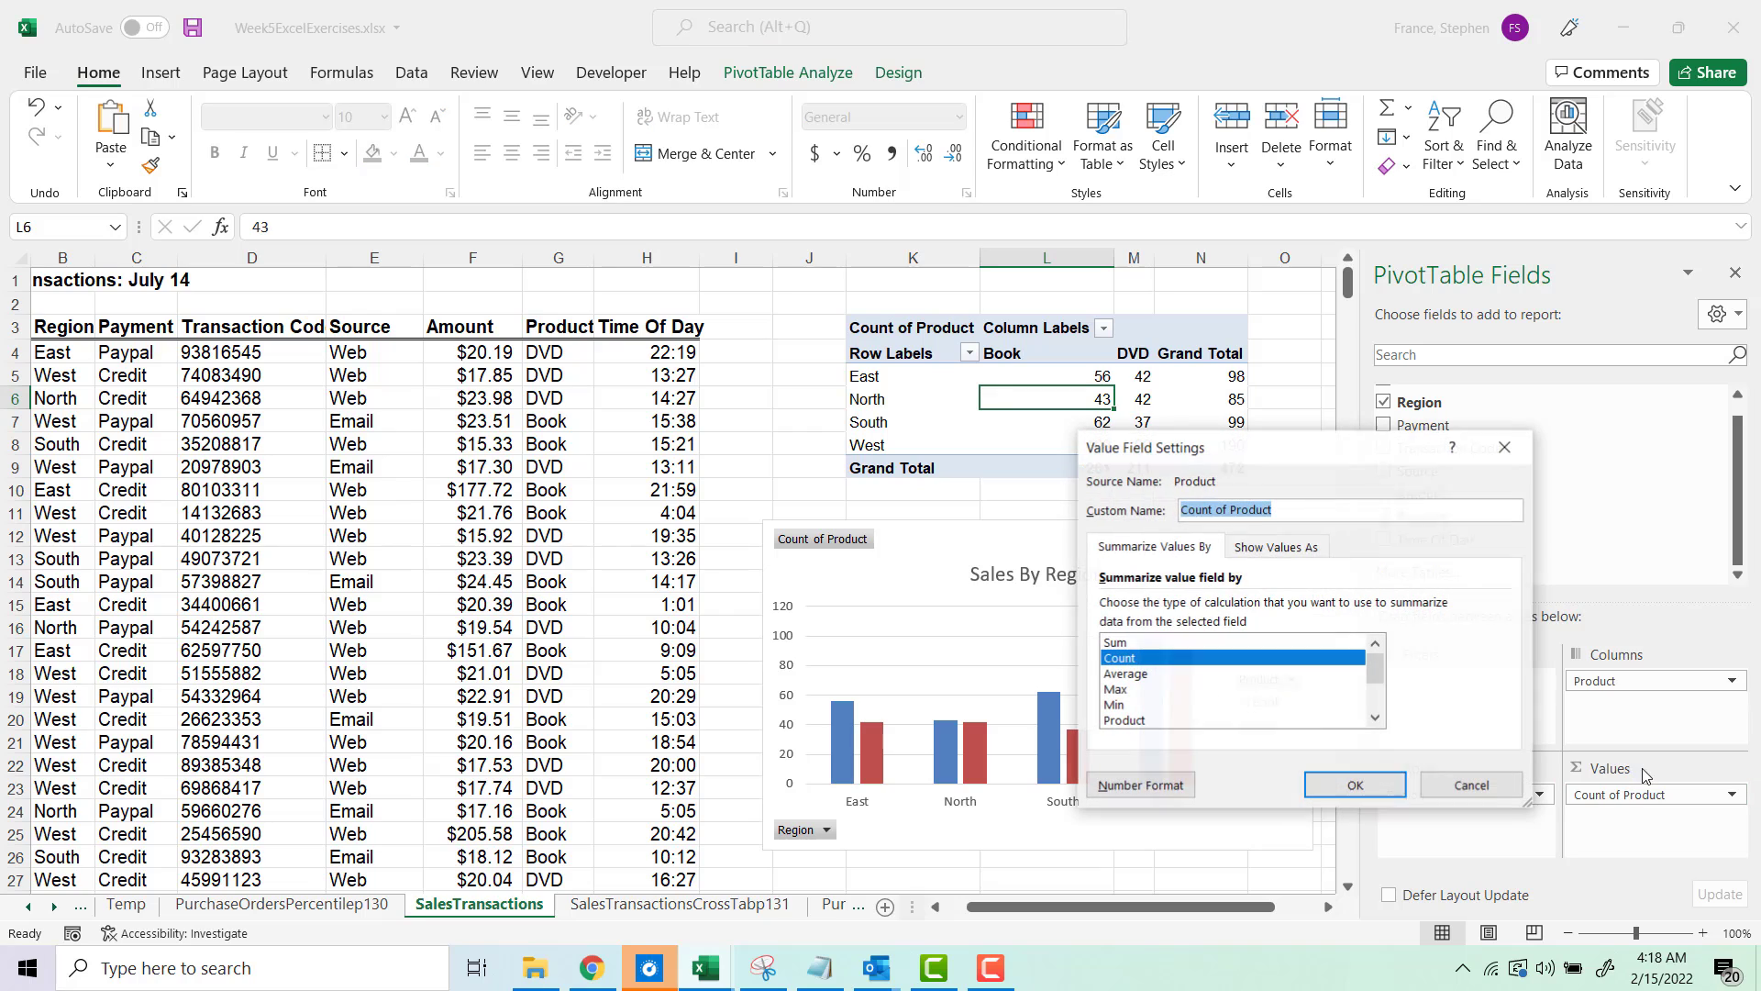
{"action": "left_click", "coordinate": [1247, 548]}
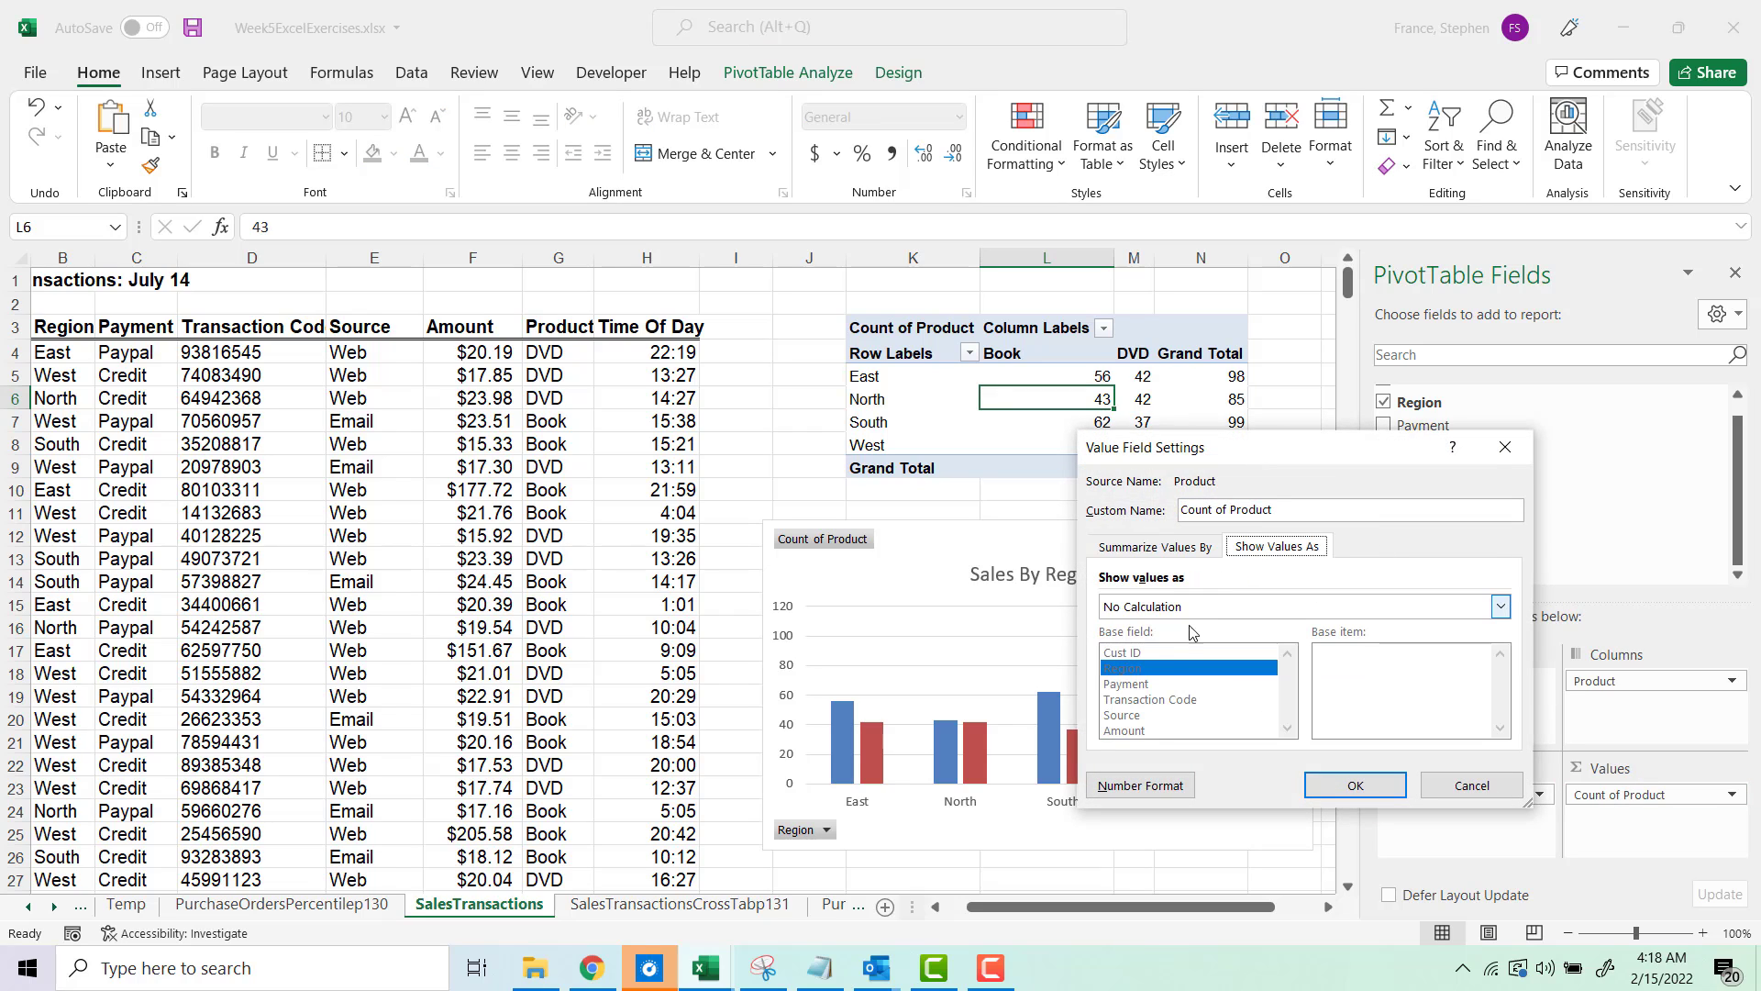
{"action": "left_click", "coordinate": [1179, 608]}
{"action": "left_click", "coordinate": [1177, 643]}
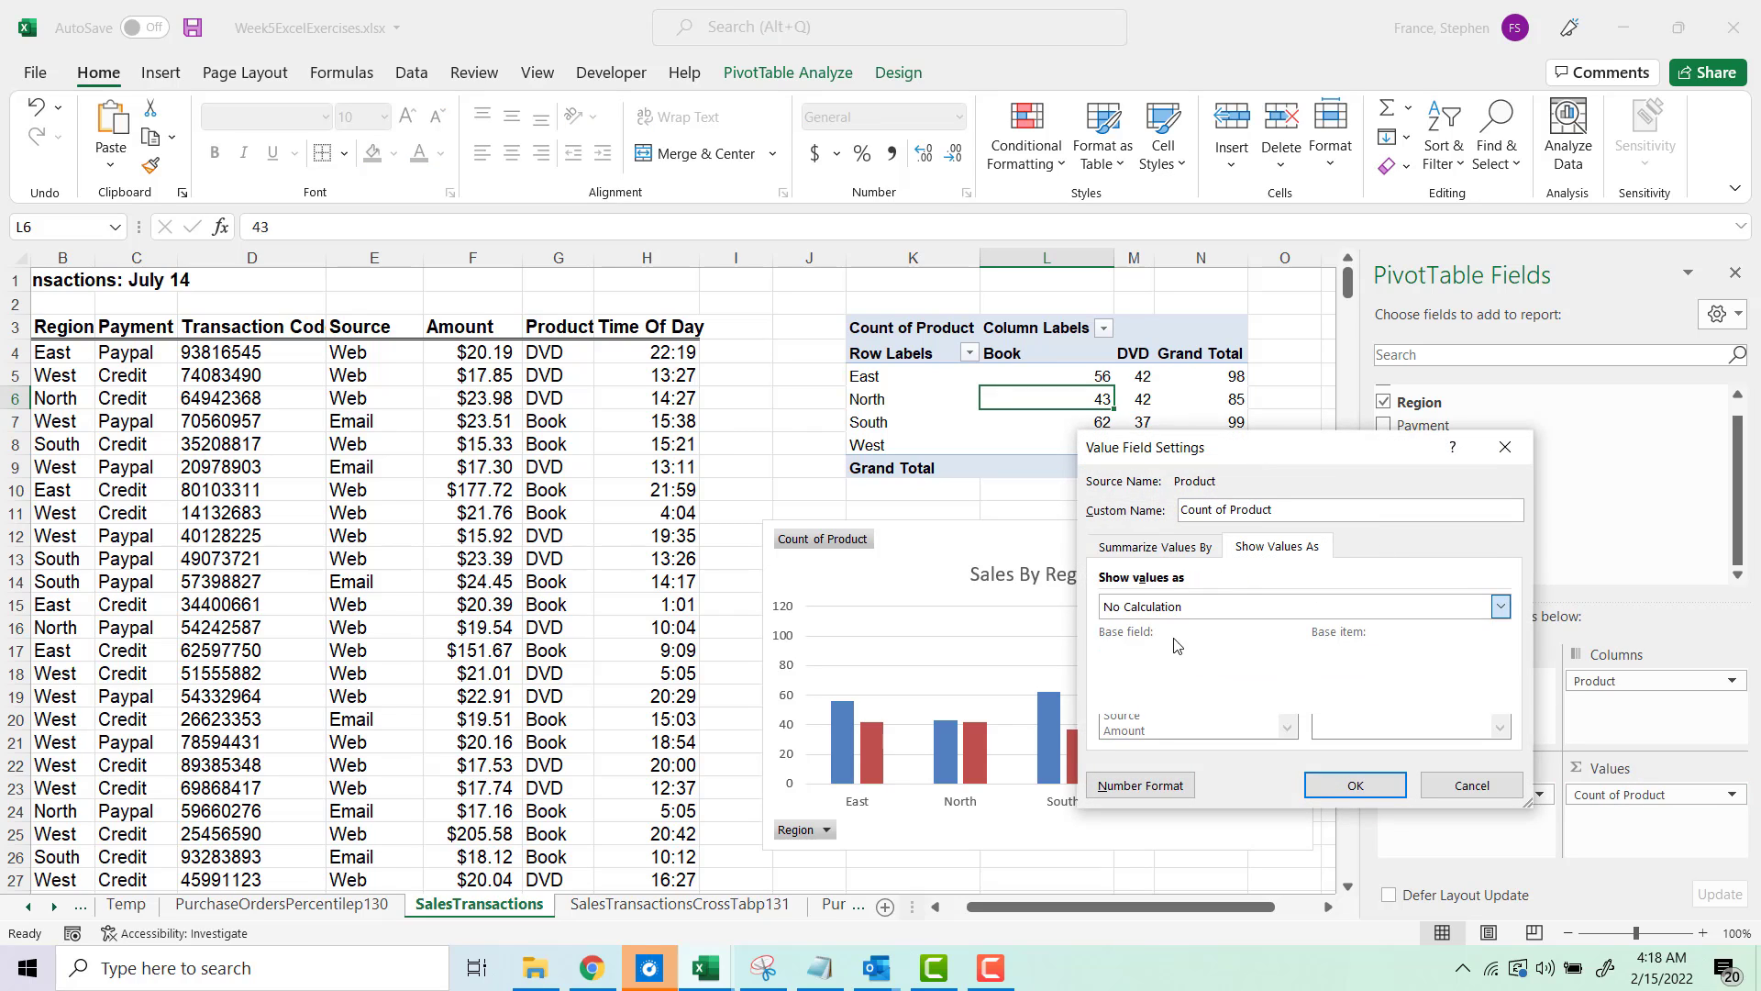
{"action": "left_click", "coordinate": [1333, 788]}
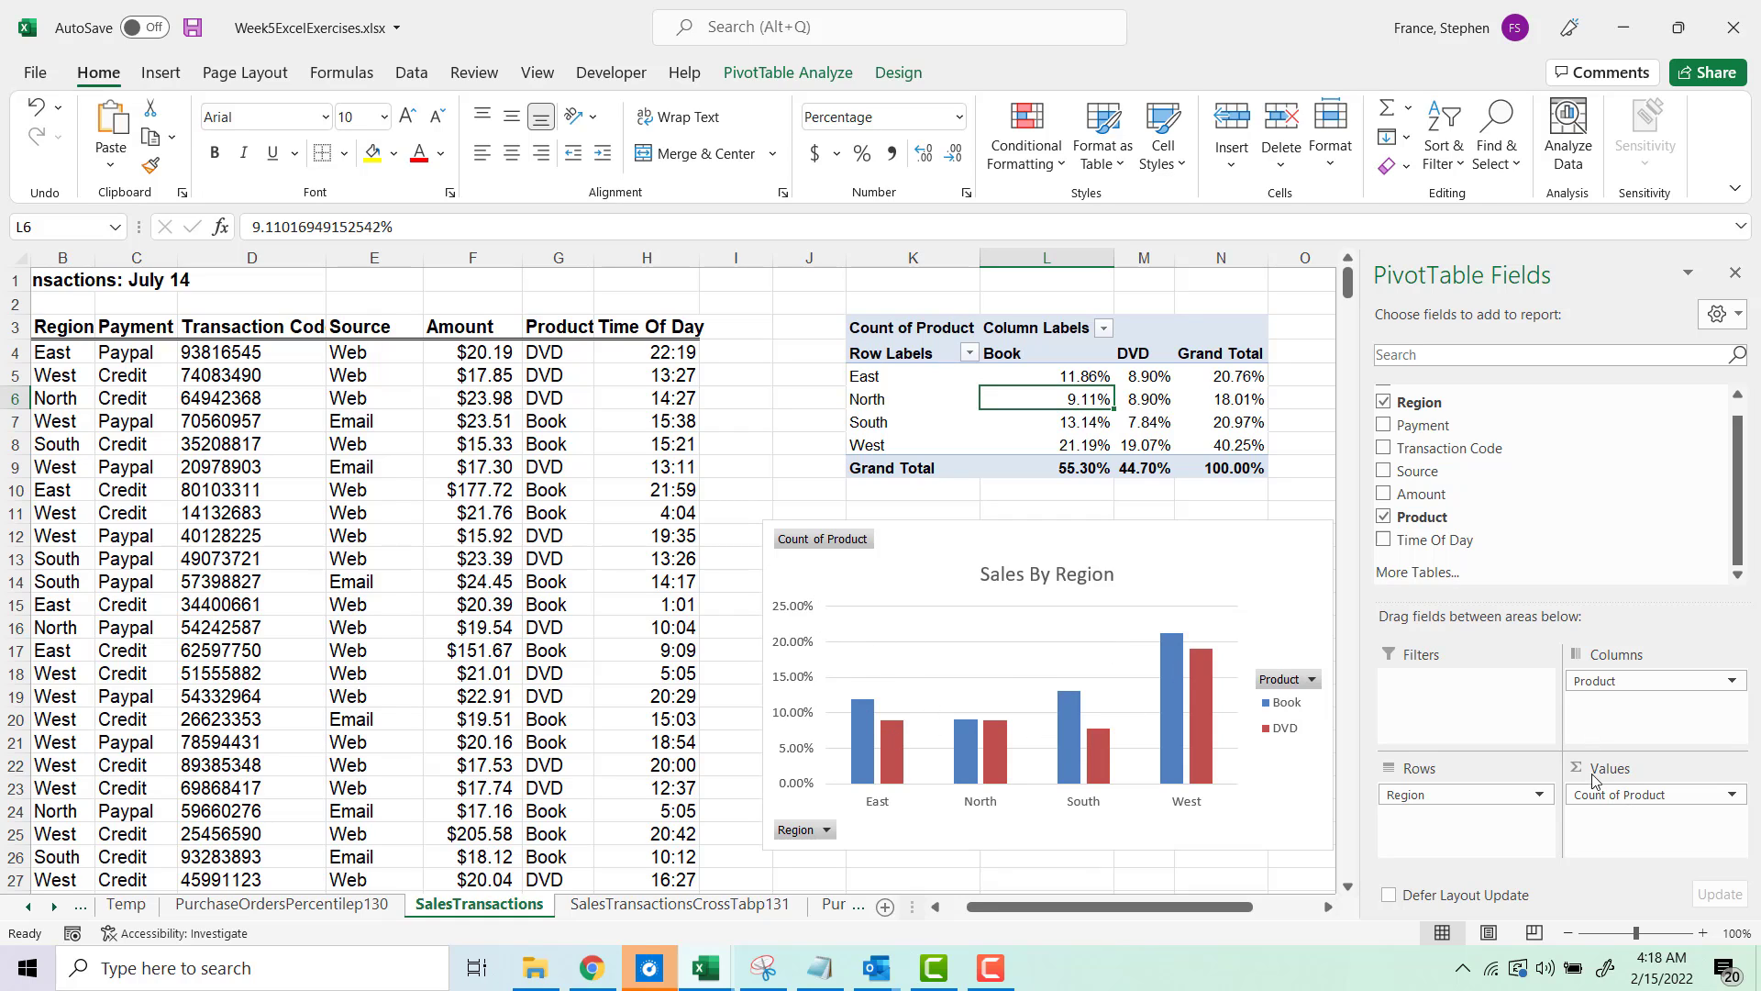
Step: Change the Count of Product values to show as % of Row Total
{"action": "left_click", "coordinate": [1628, 798]}
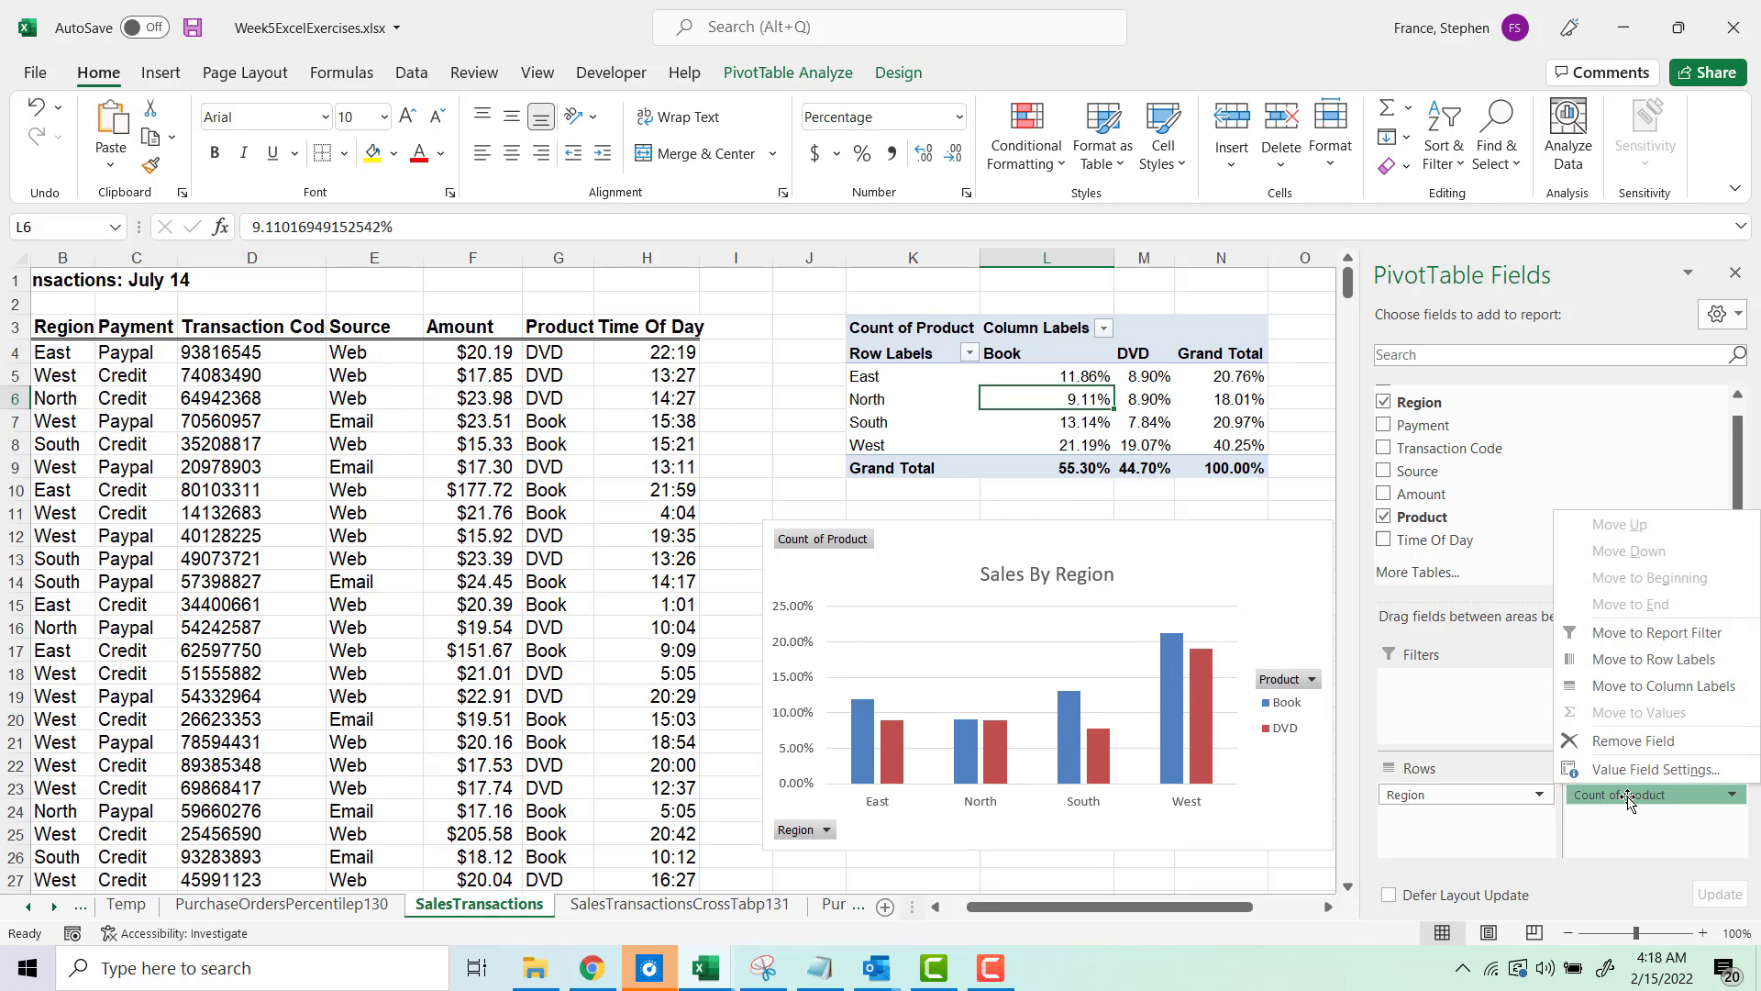
{"action": "left_click", "coordinate": [1635, 771]}
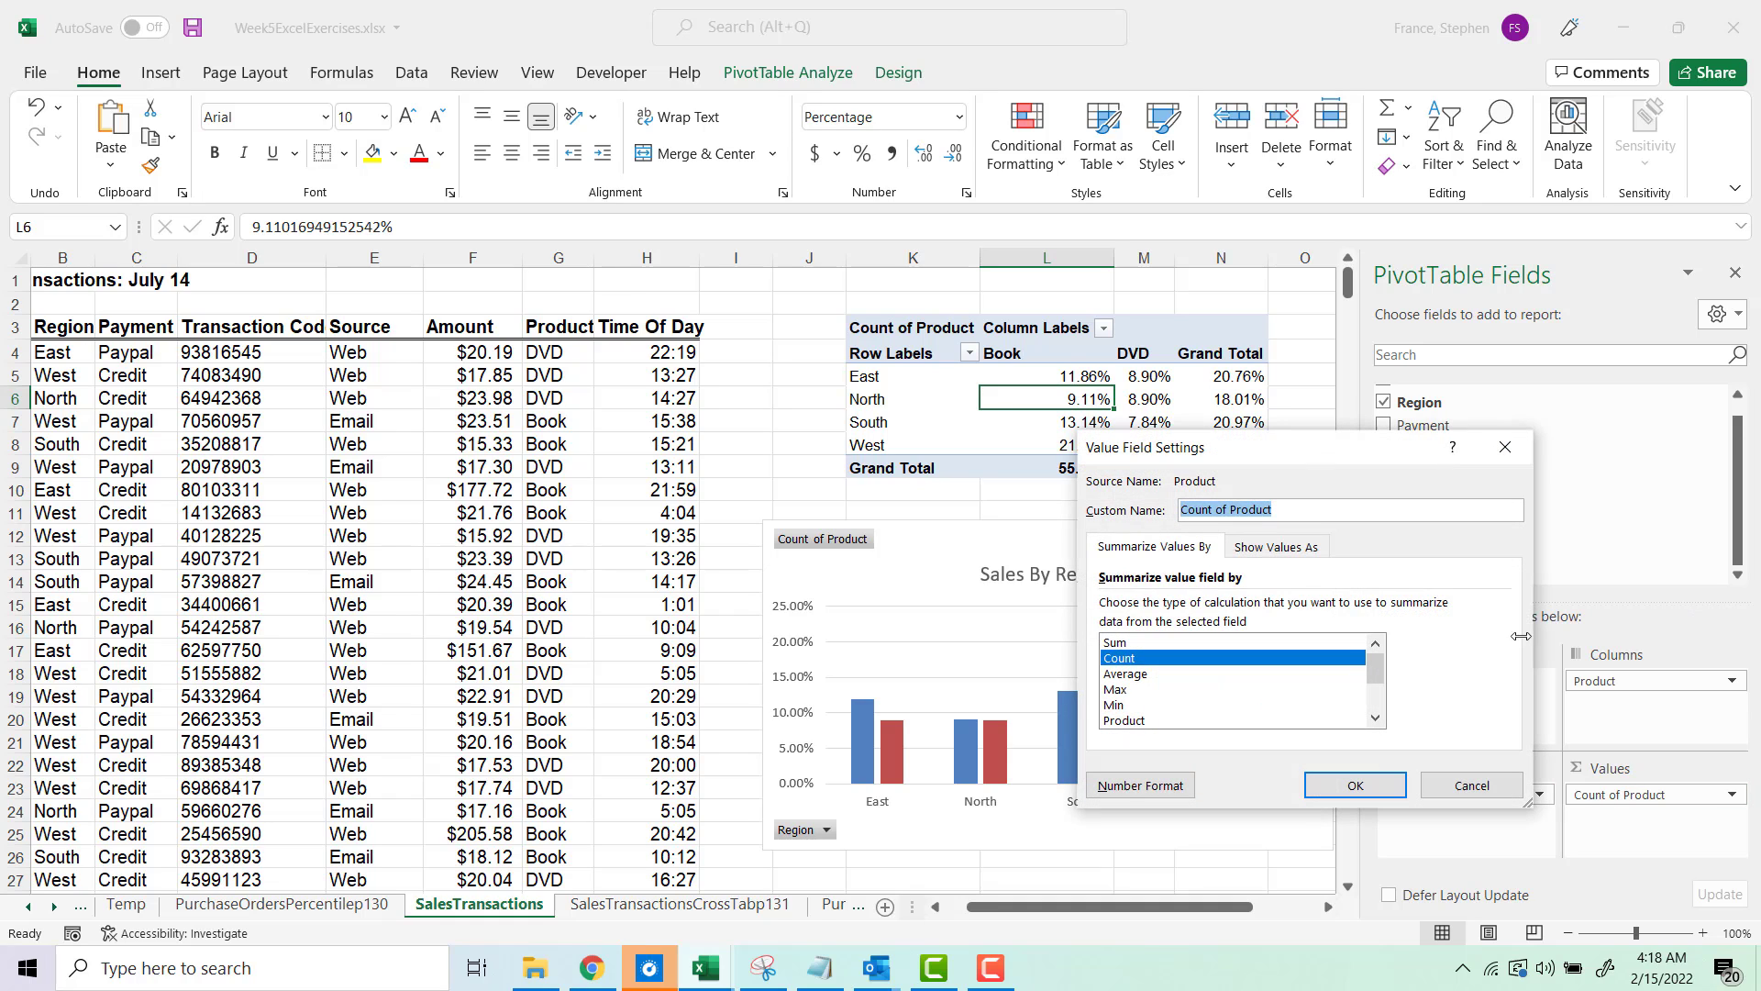
{"action": "left_click_drag", "start_coordinate": [1240, 455], "coordinate": [1405, 462]}
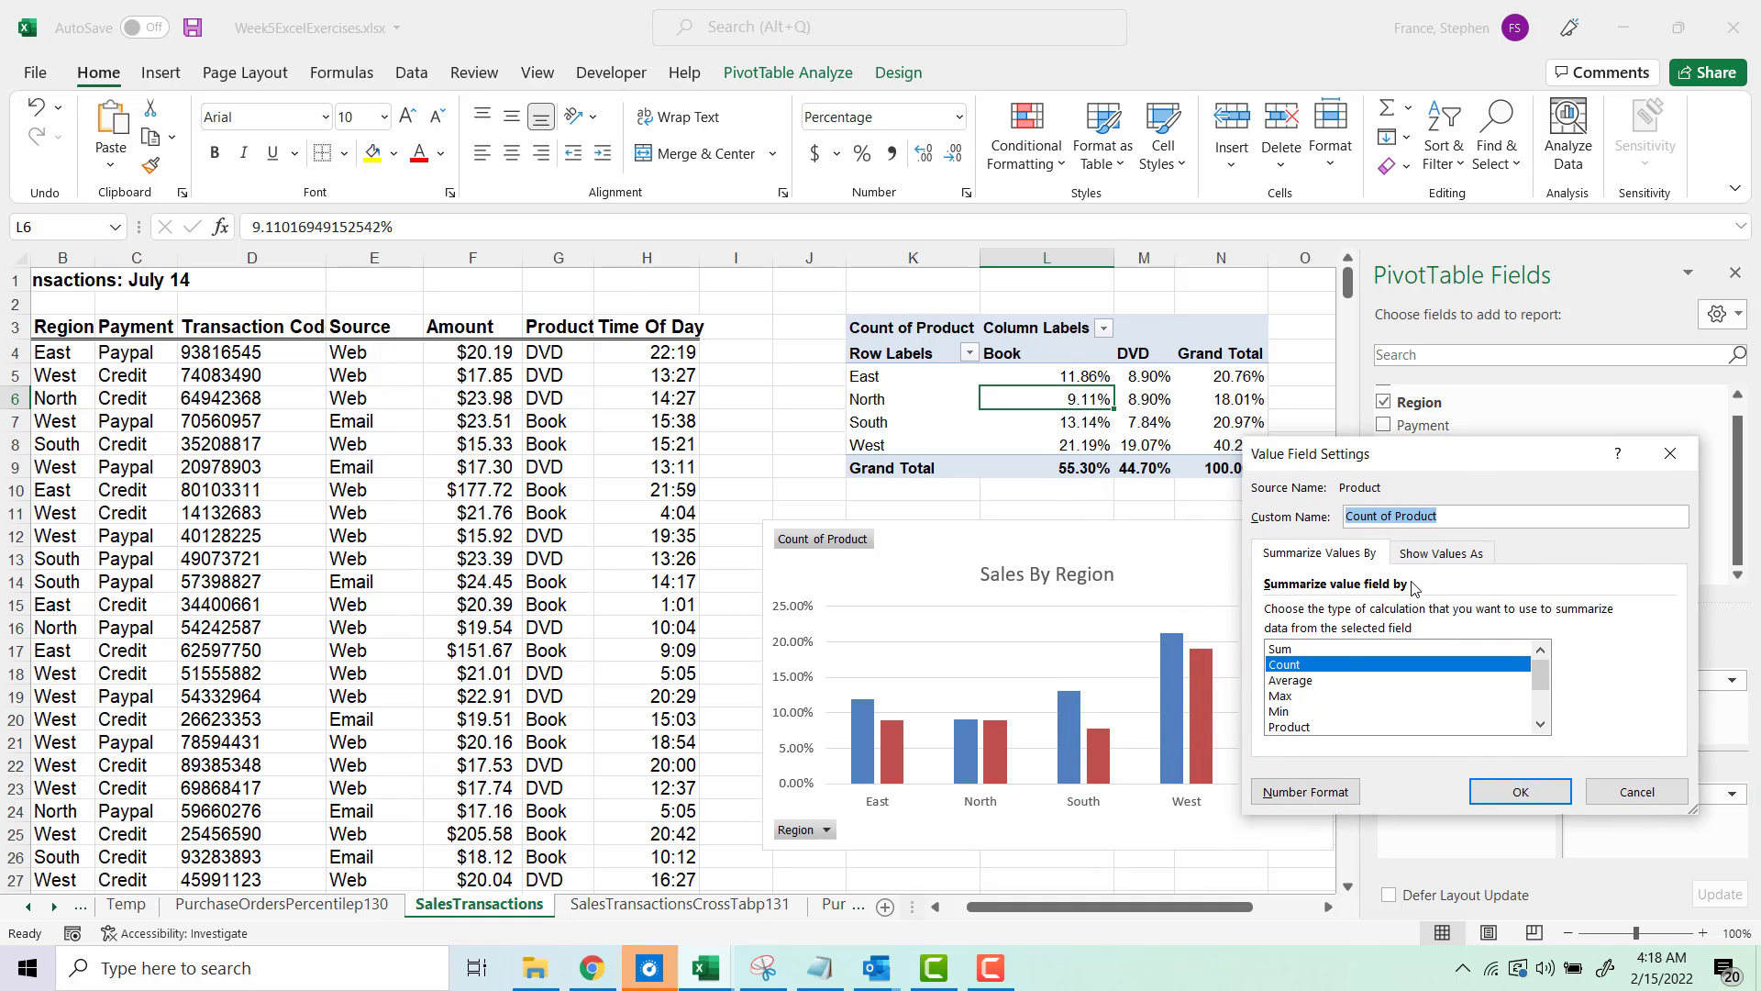
{"action": "left_click", "coordinate": [1440, 555]}
{"action": "left_click", "coordinate": [1460, 613]}
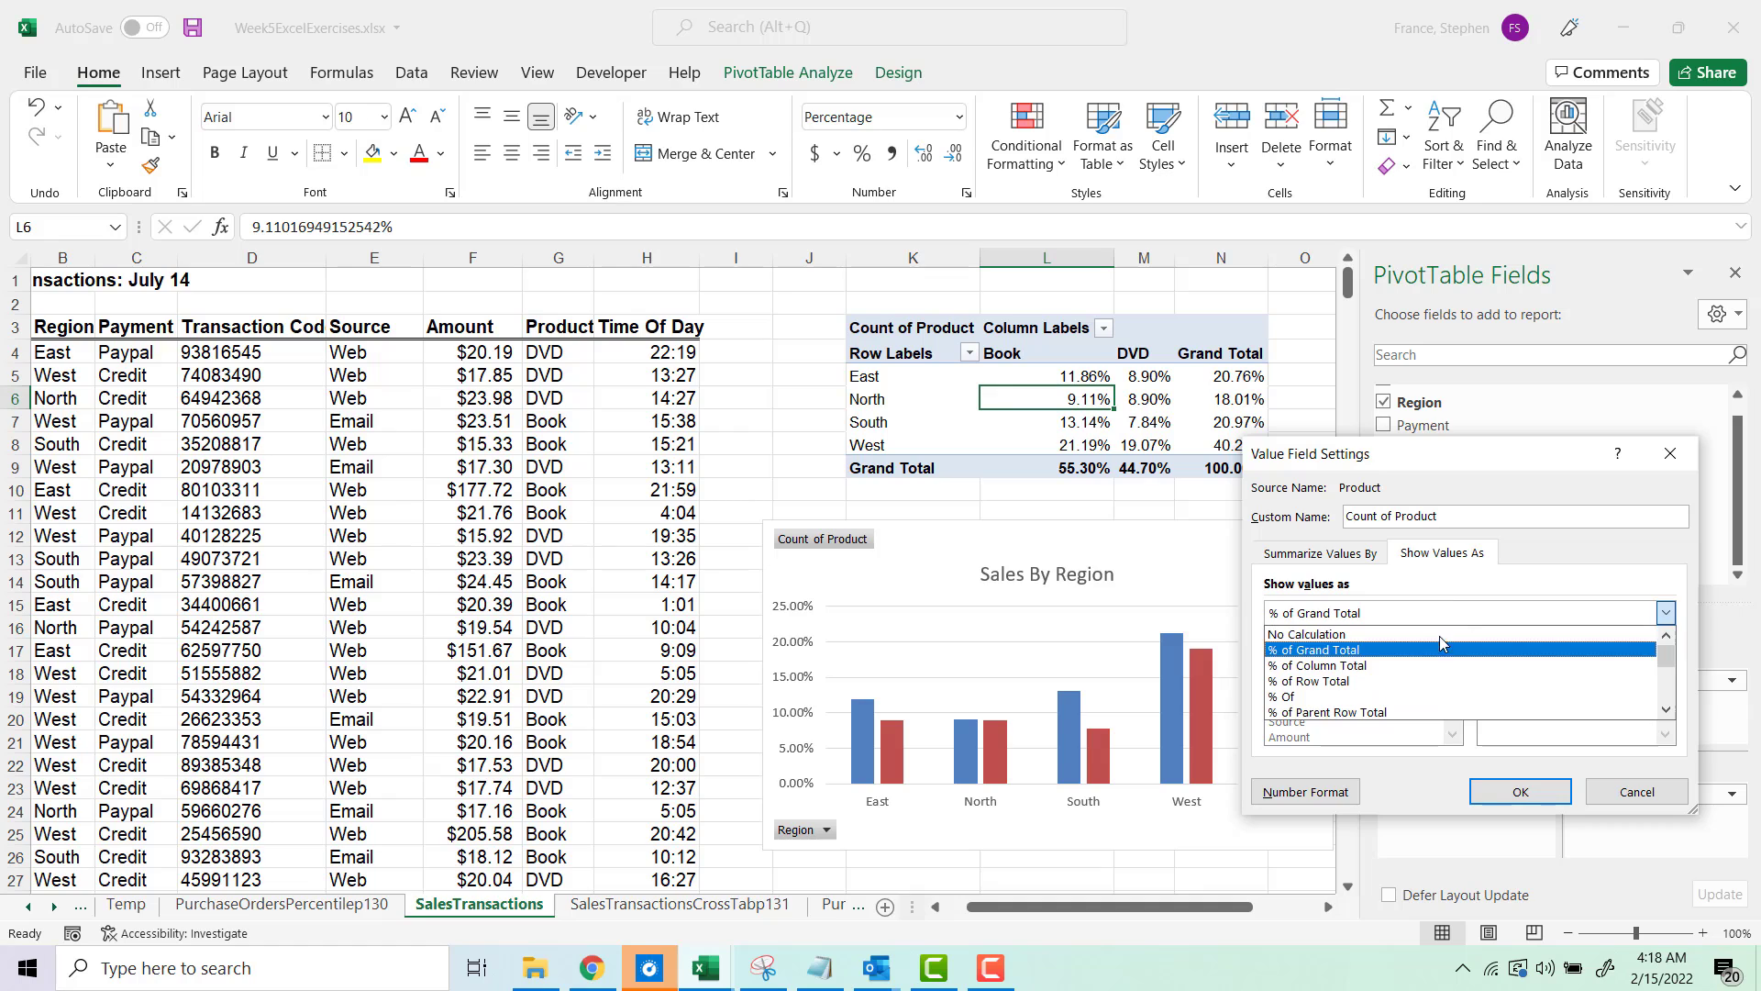
{"action": "left_click", "coordinate": [1404, 682]}
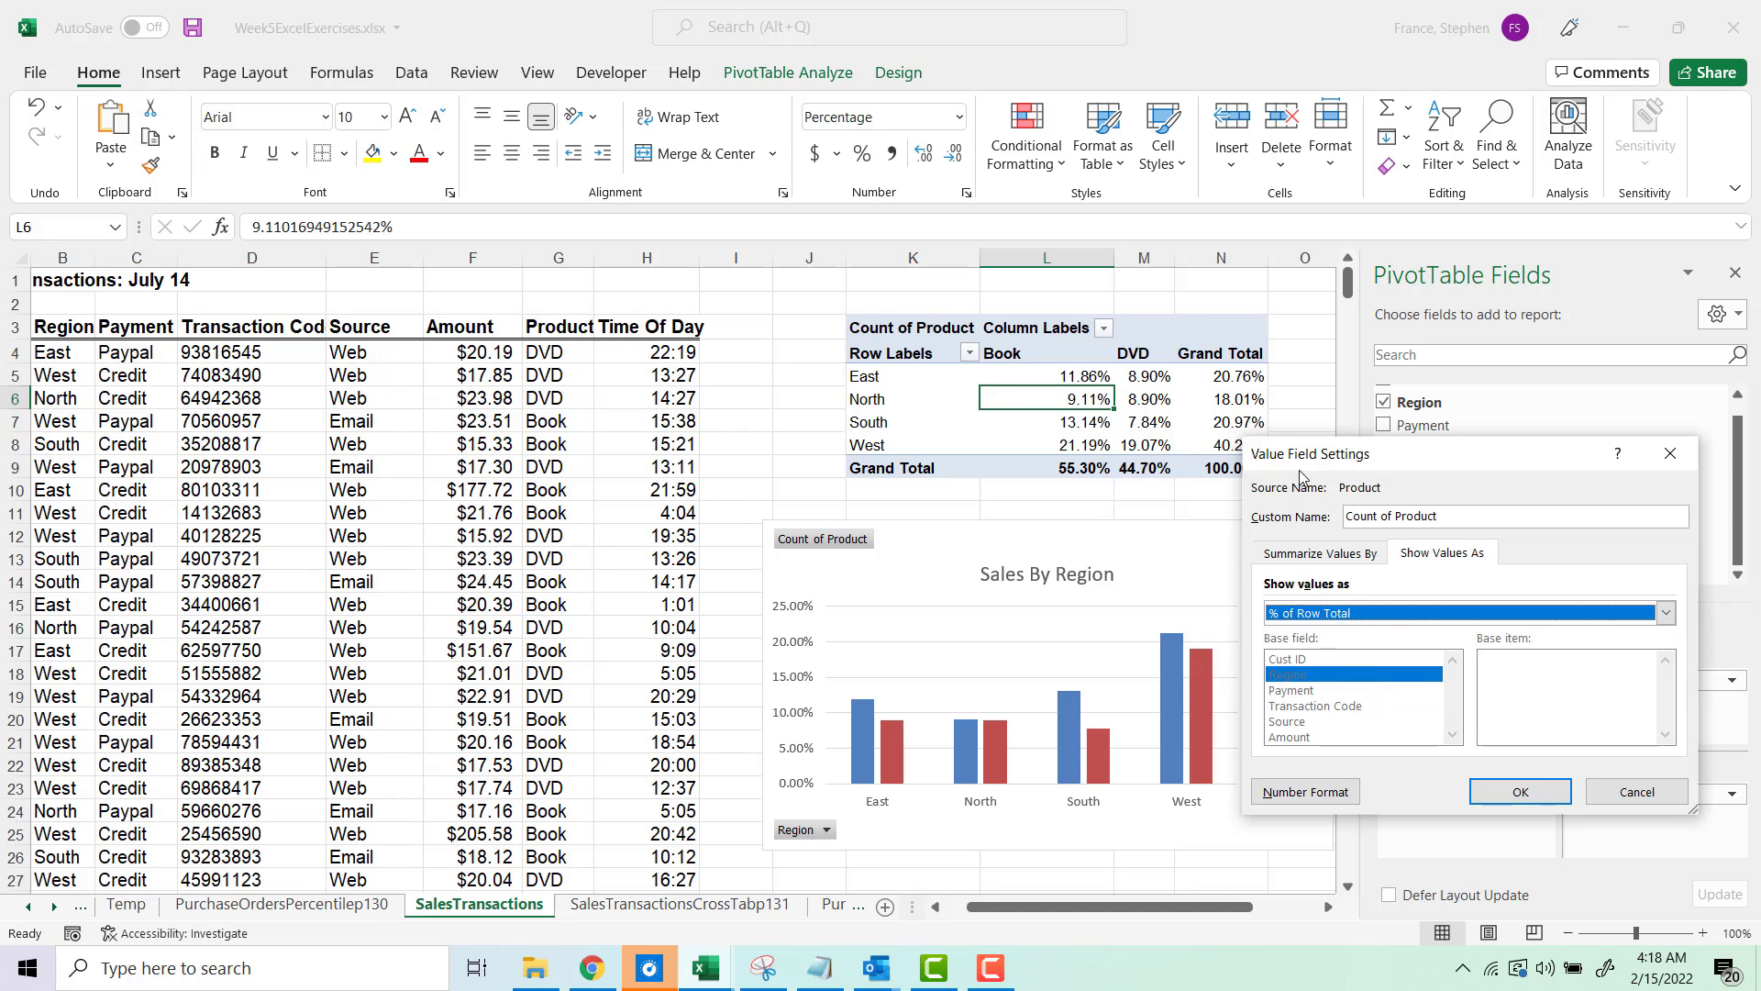
{"action": "left_click", "coordinate": [1491, 794]}
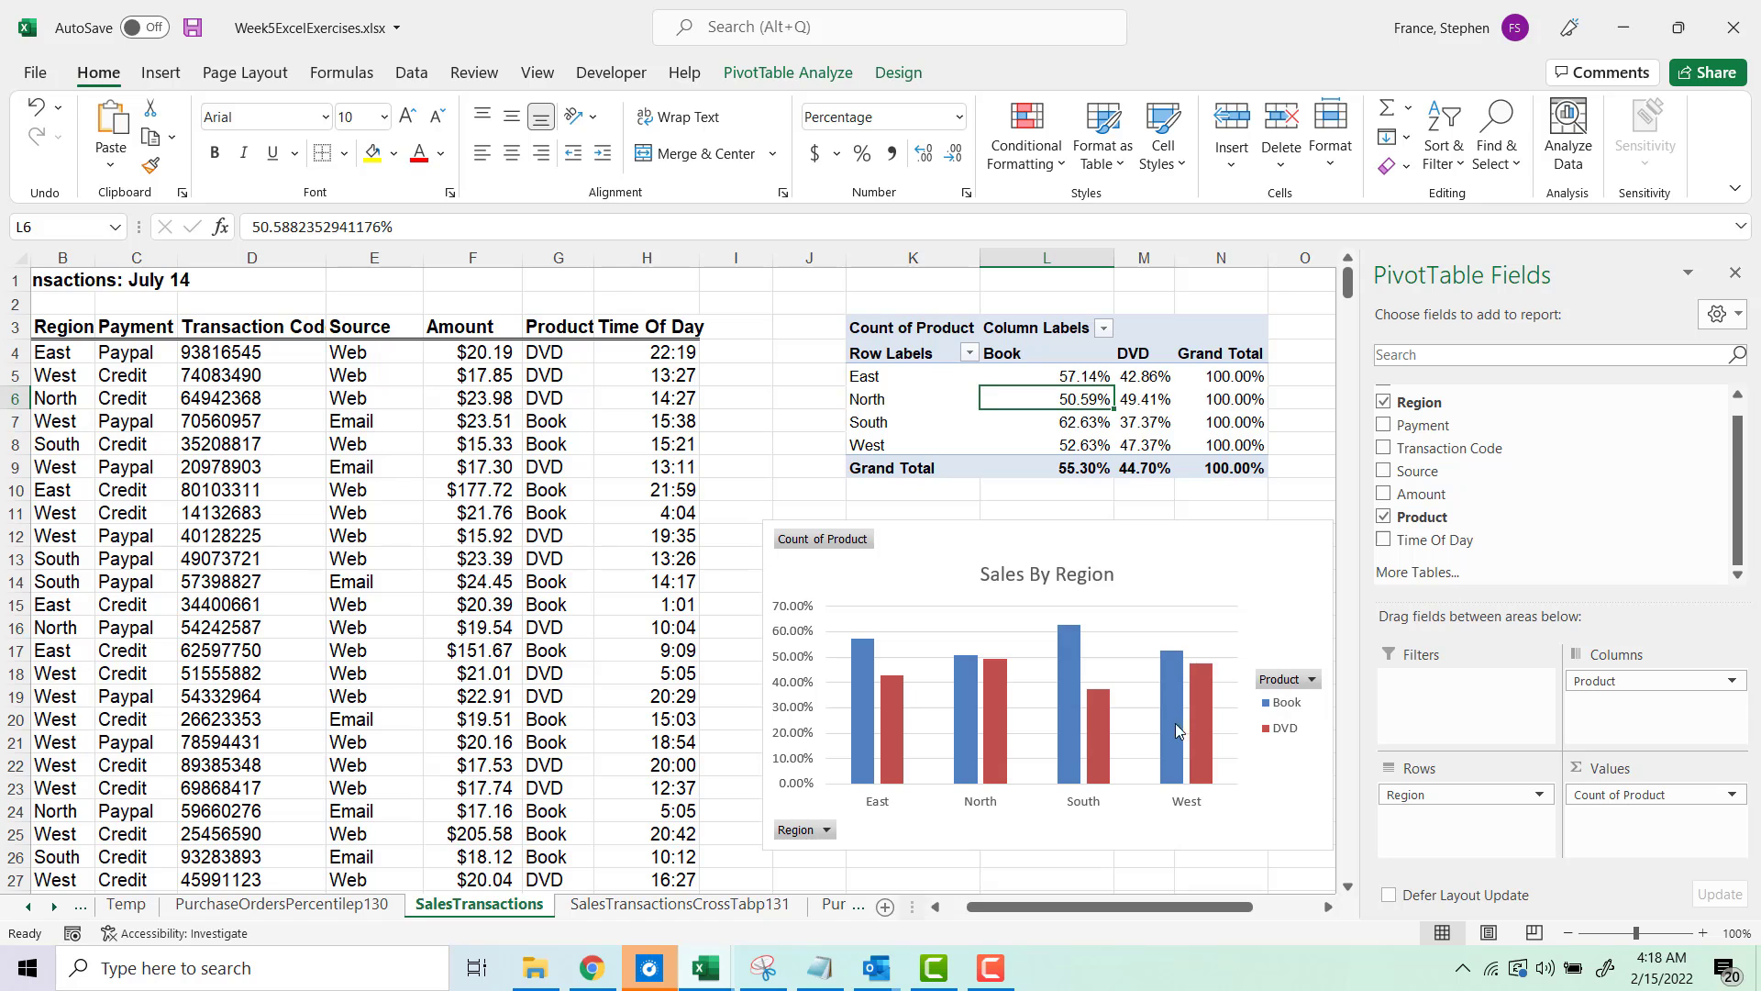
Step: Reset the Count of Product field to show values with No Calculation
{"action": "left_click", "coordinate": [991, 967]}
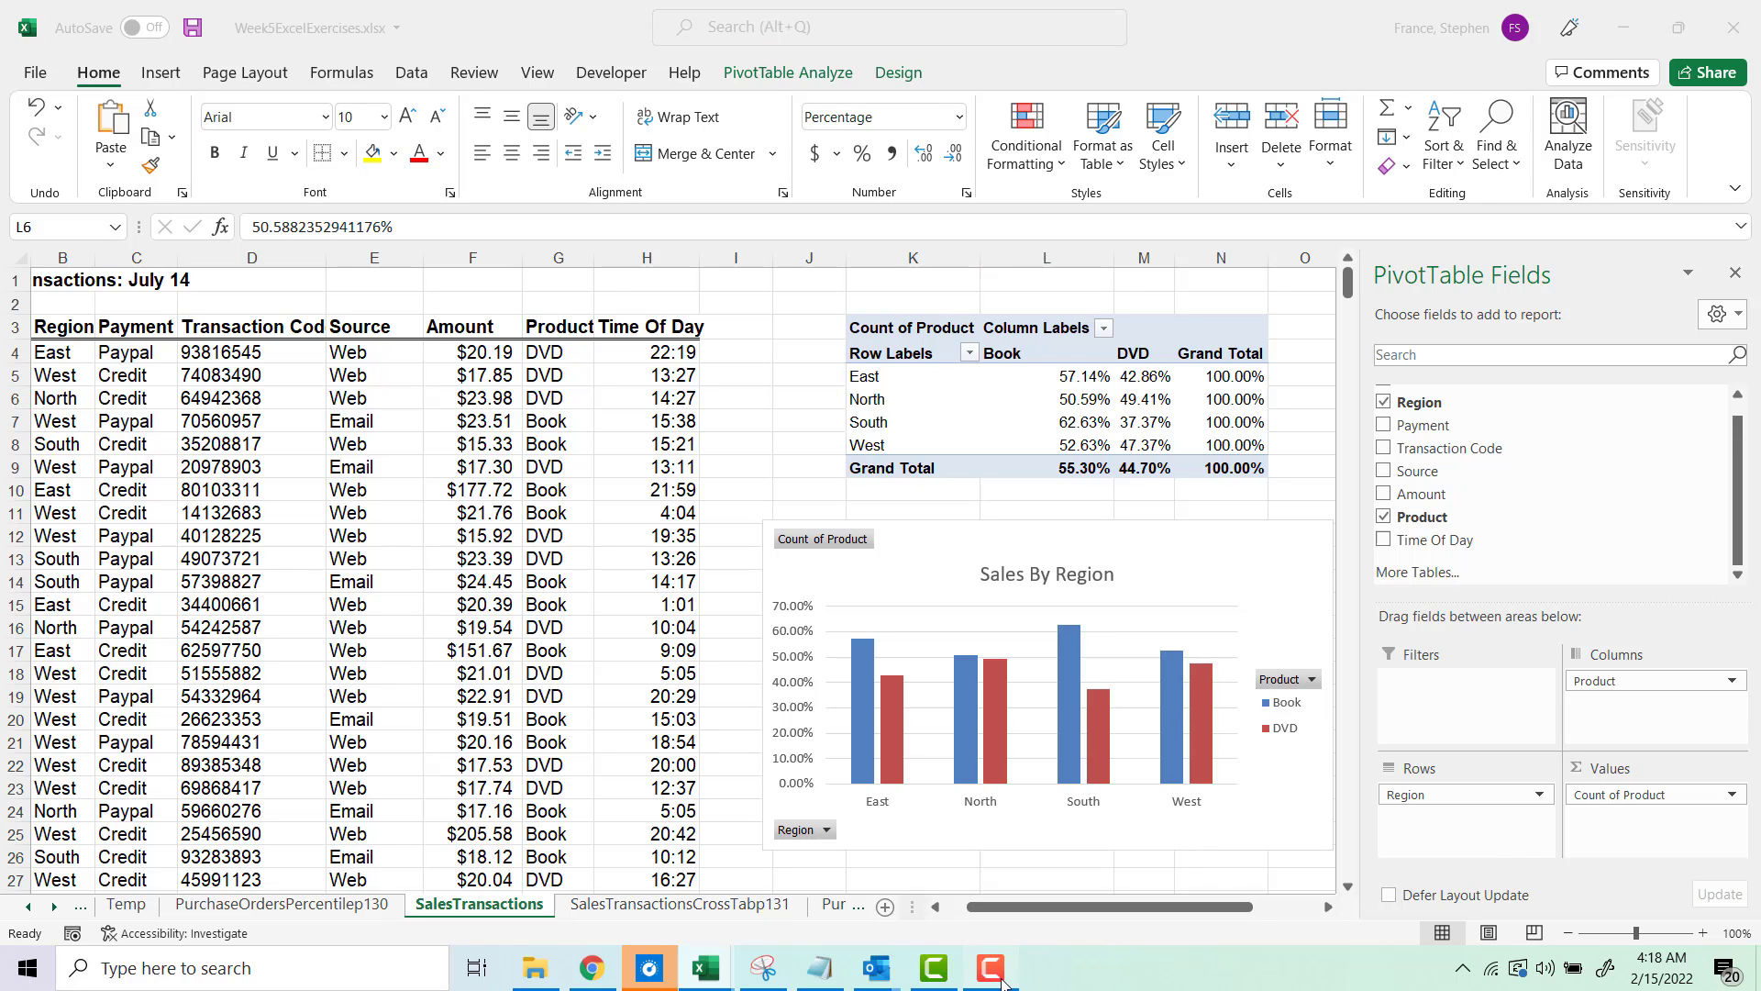
{"action": "left_click", "coordinate": [1670, 858]}
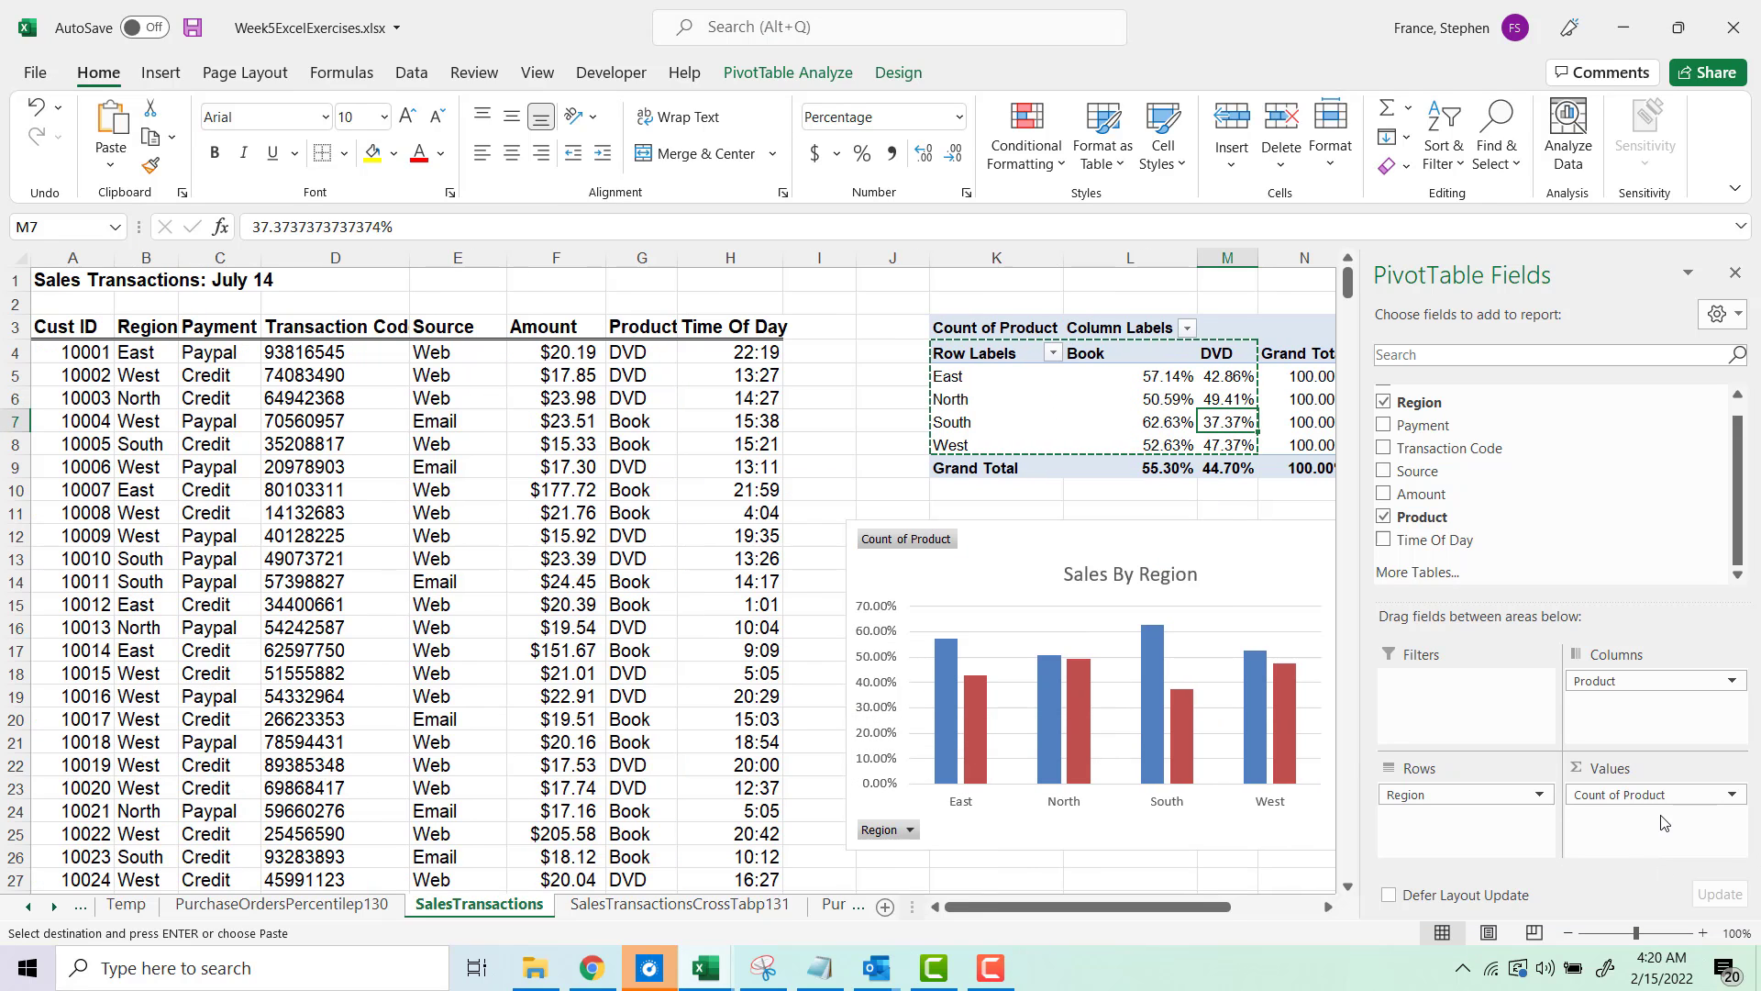
{"action": "left_click_drag", "start_coordinate": [1217, 908], "coordinate": [1302, 917]}
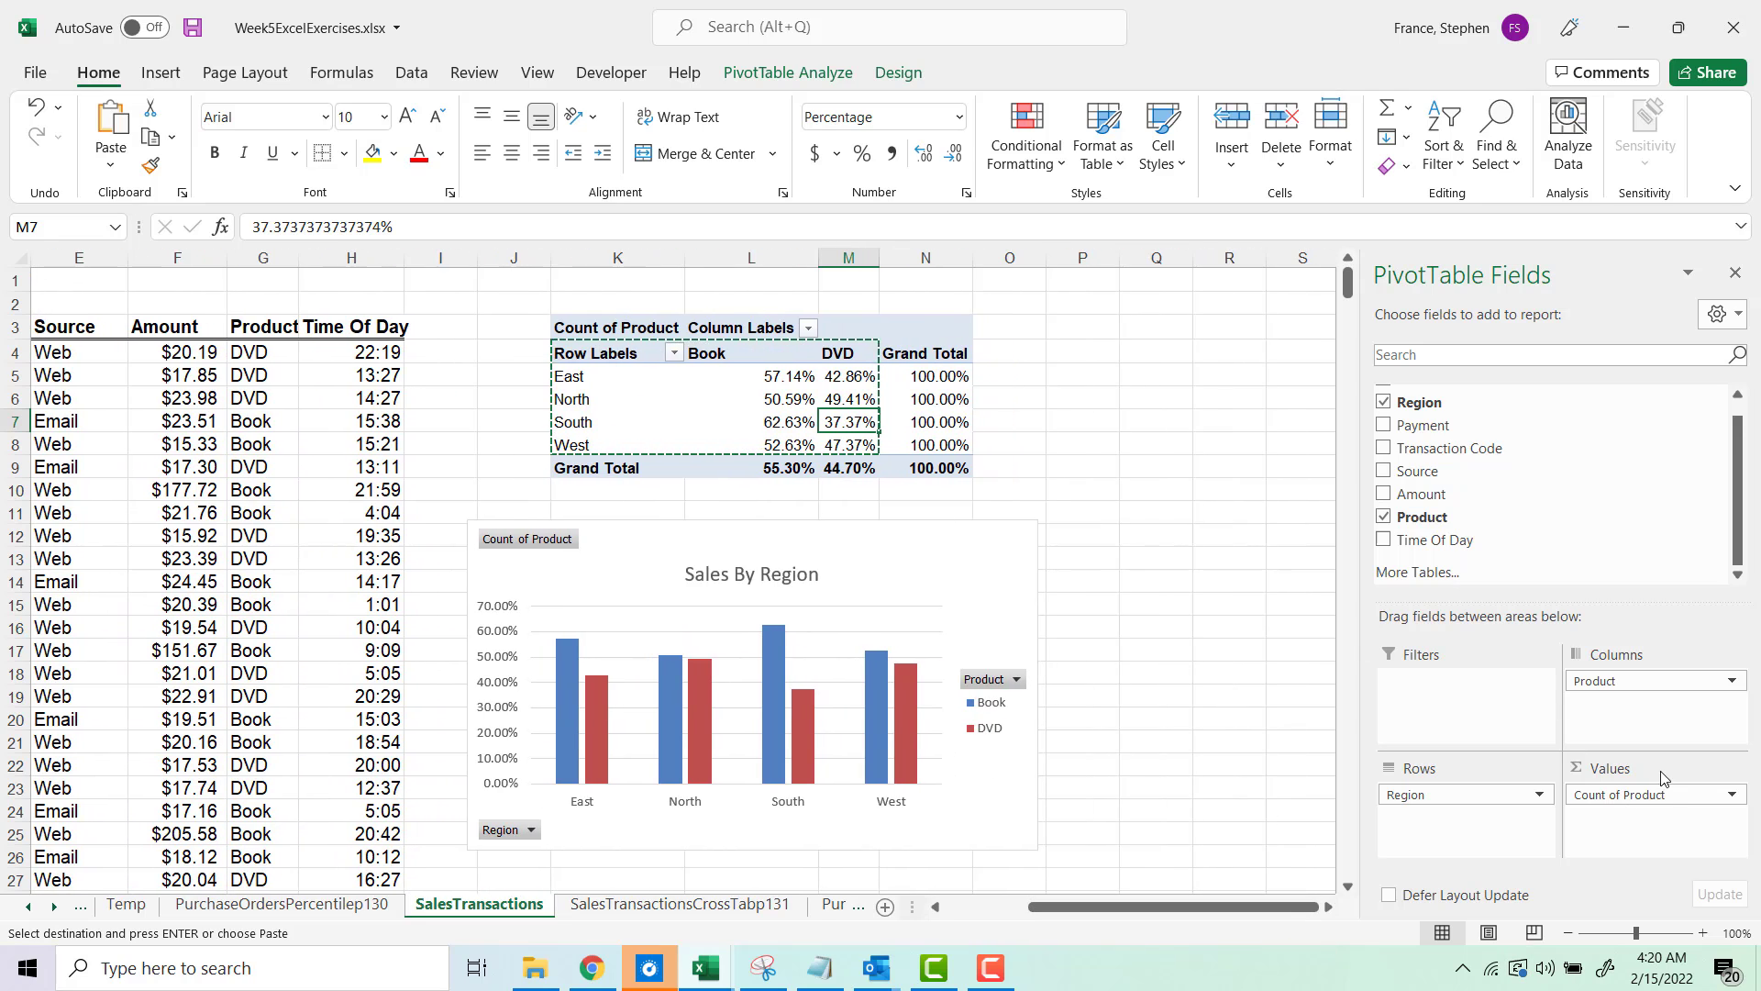
{"action": "left_click", "coordinate": [1724, 795]}
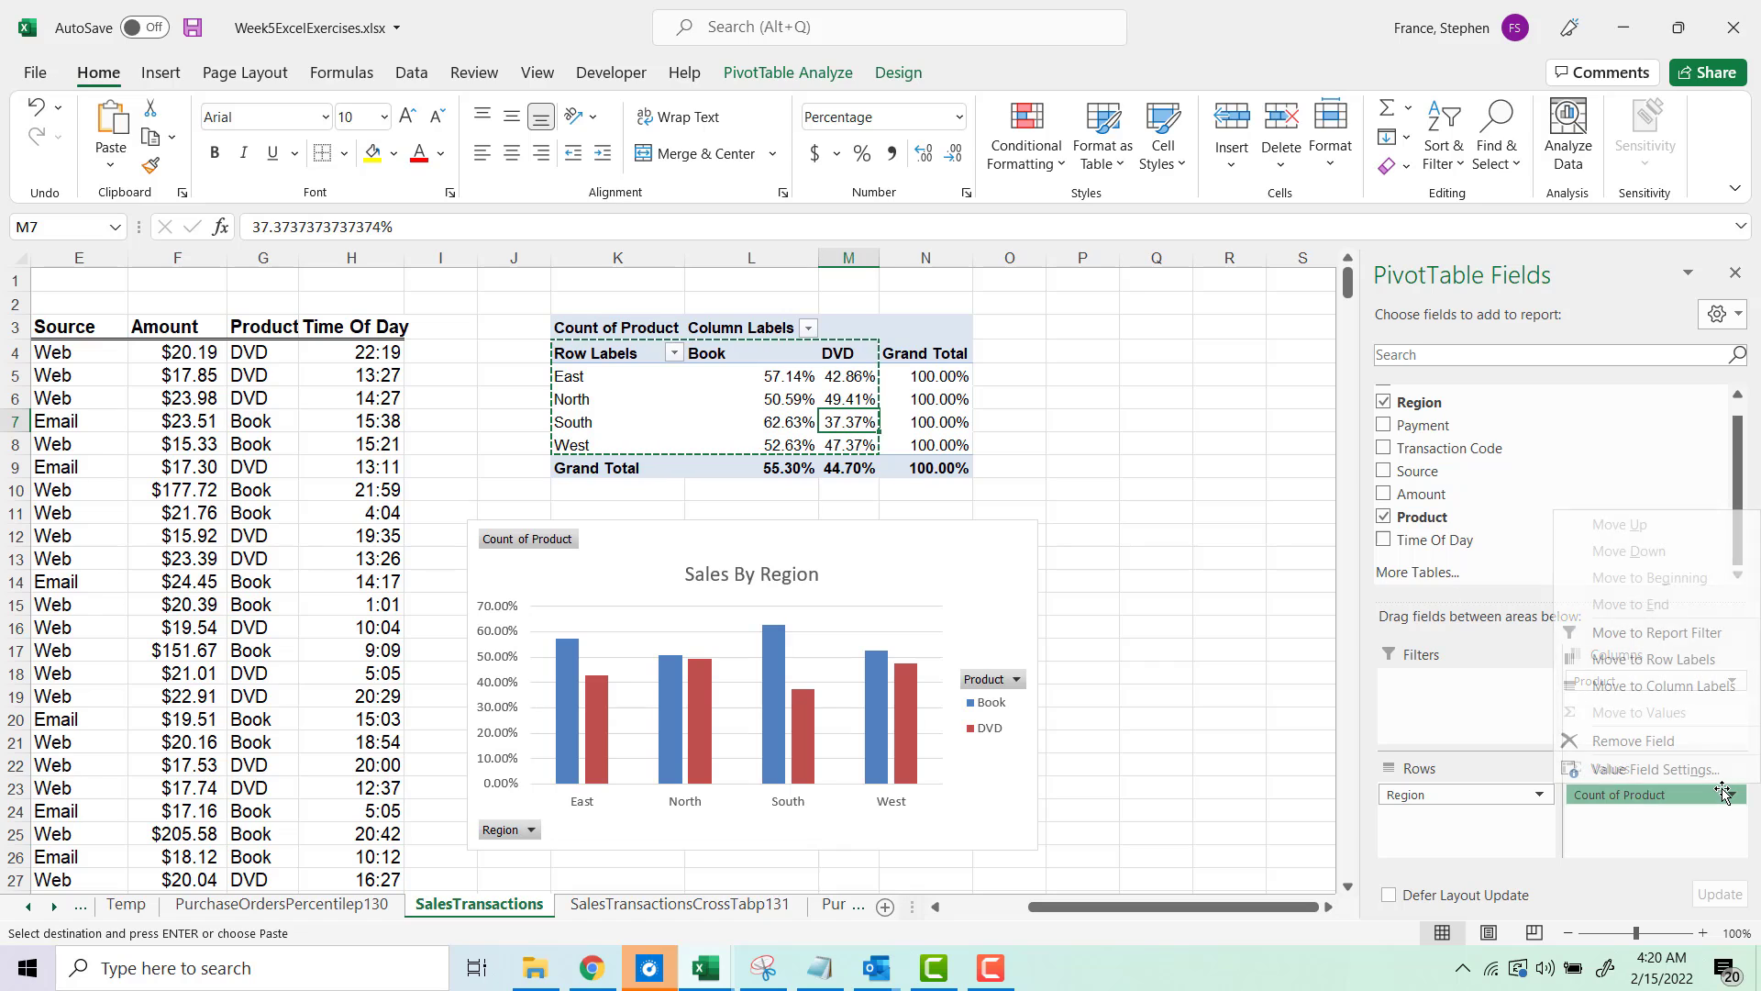
{"action": "left_click", "coordinate": [1678, 769]}
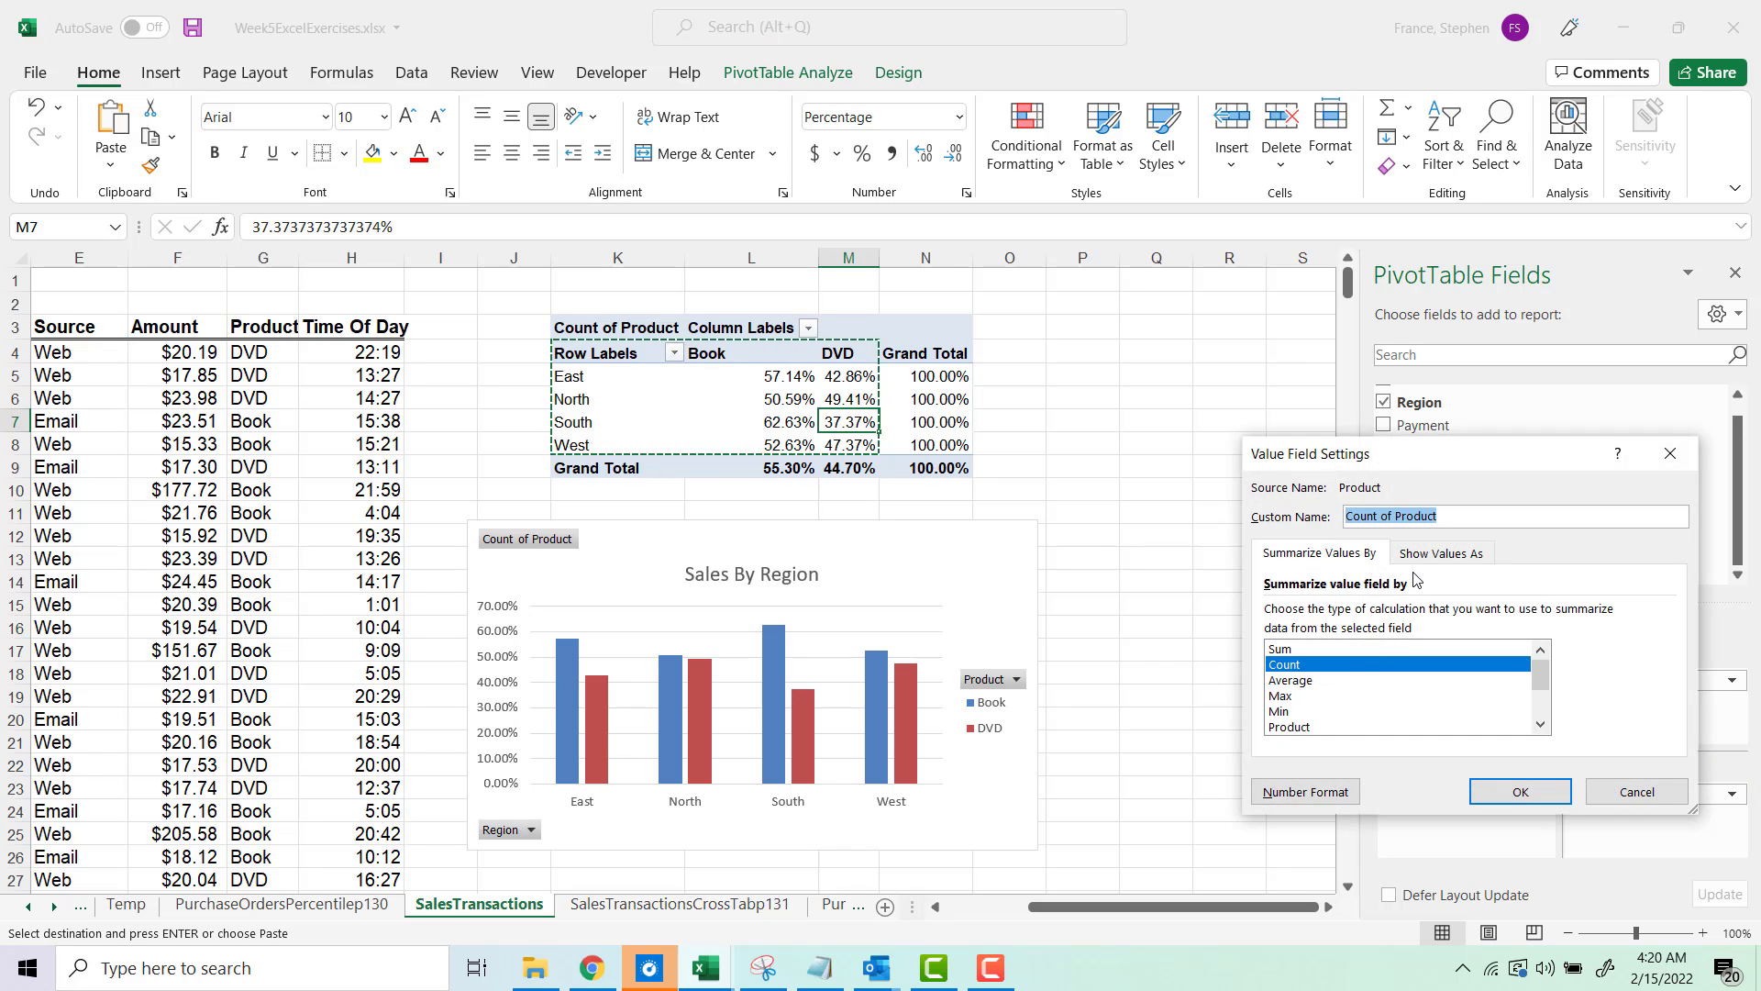
{"action": "left_click", "coordinate": [1426, 558]}
{"action": "left_click", "coordinate": [1385, 614]}
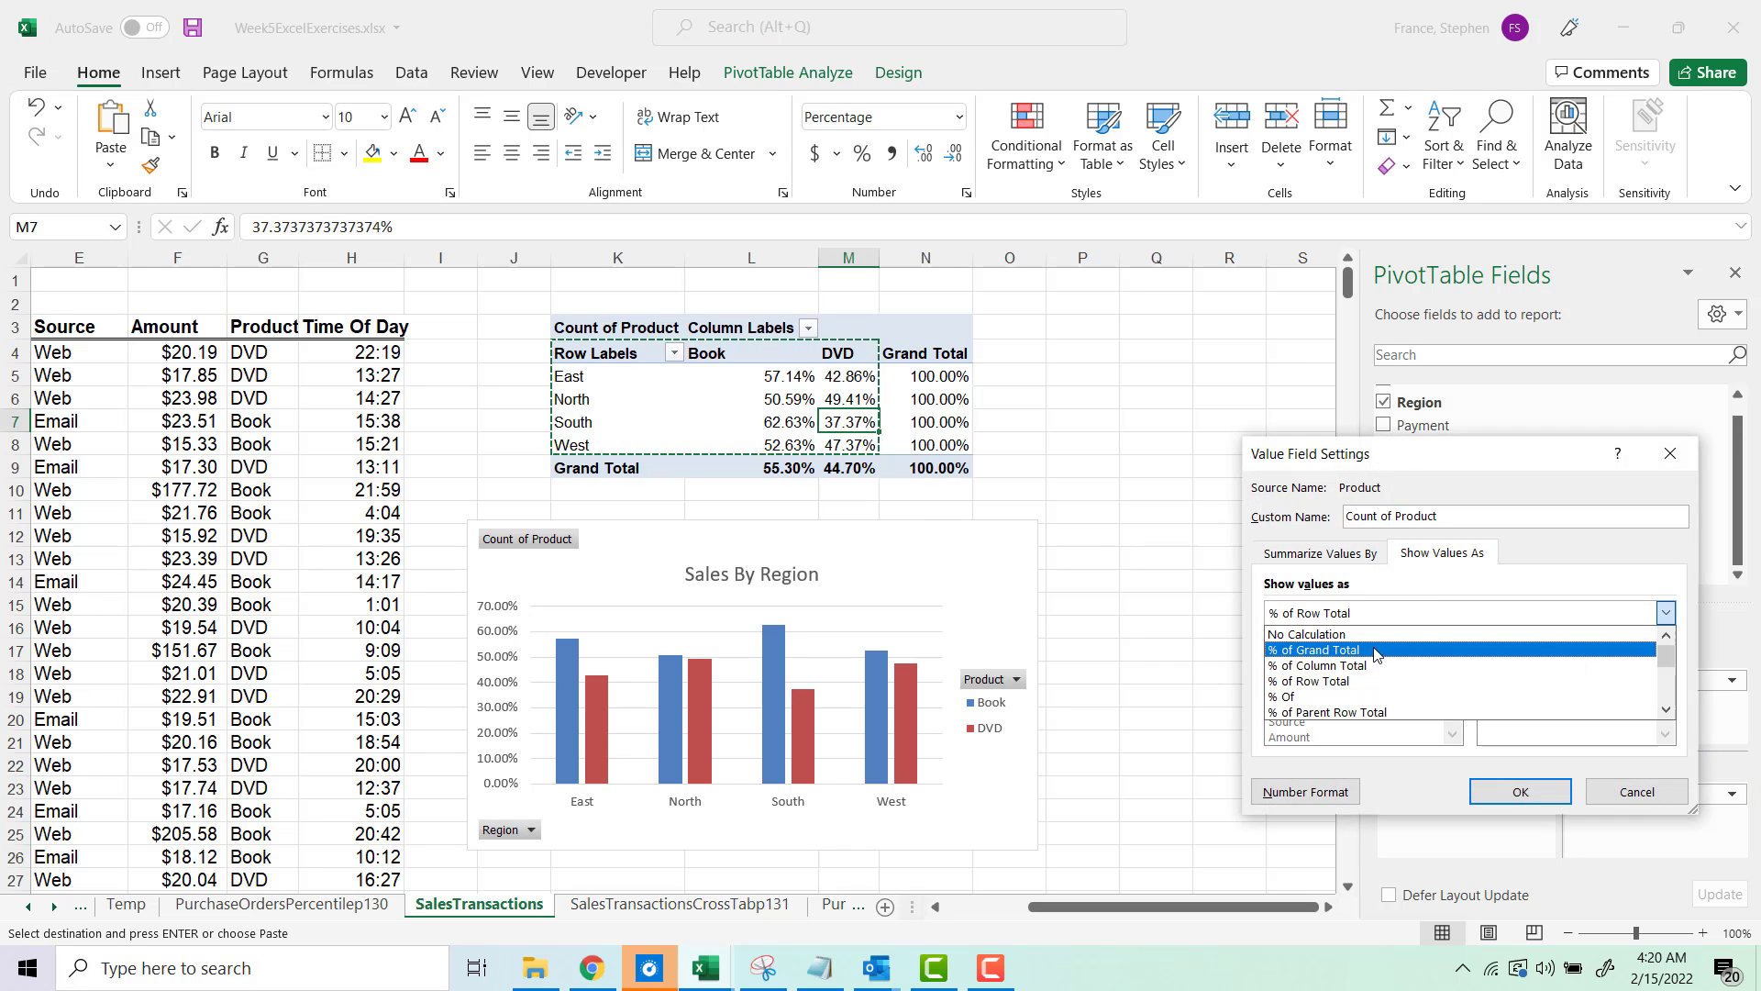
{"action": "left_click", "coordinate": [1352, 635]}
{"action": "left_click", "coordinate": [1520, 790]}
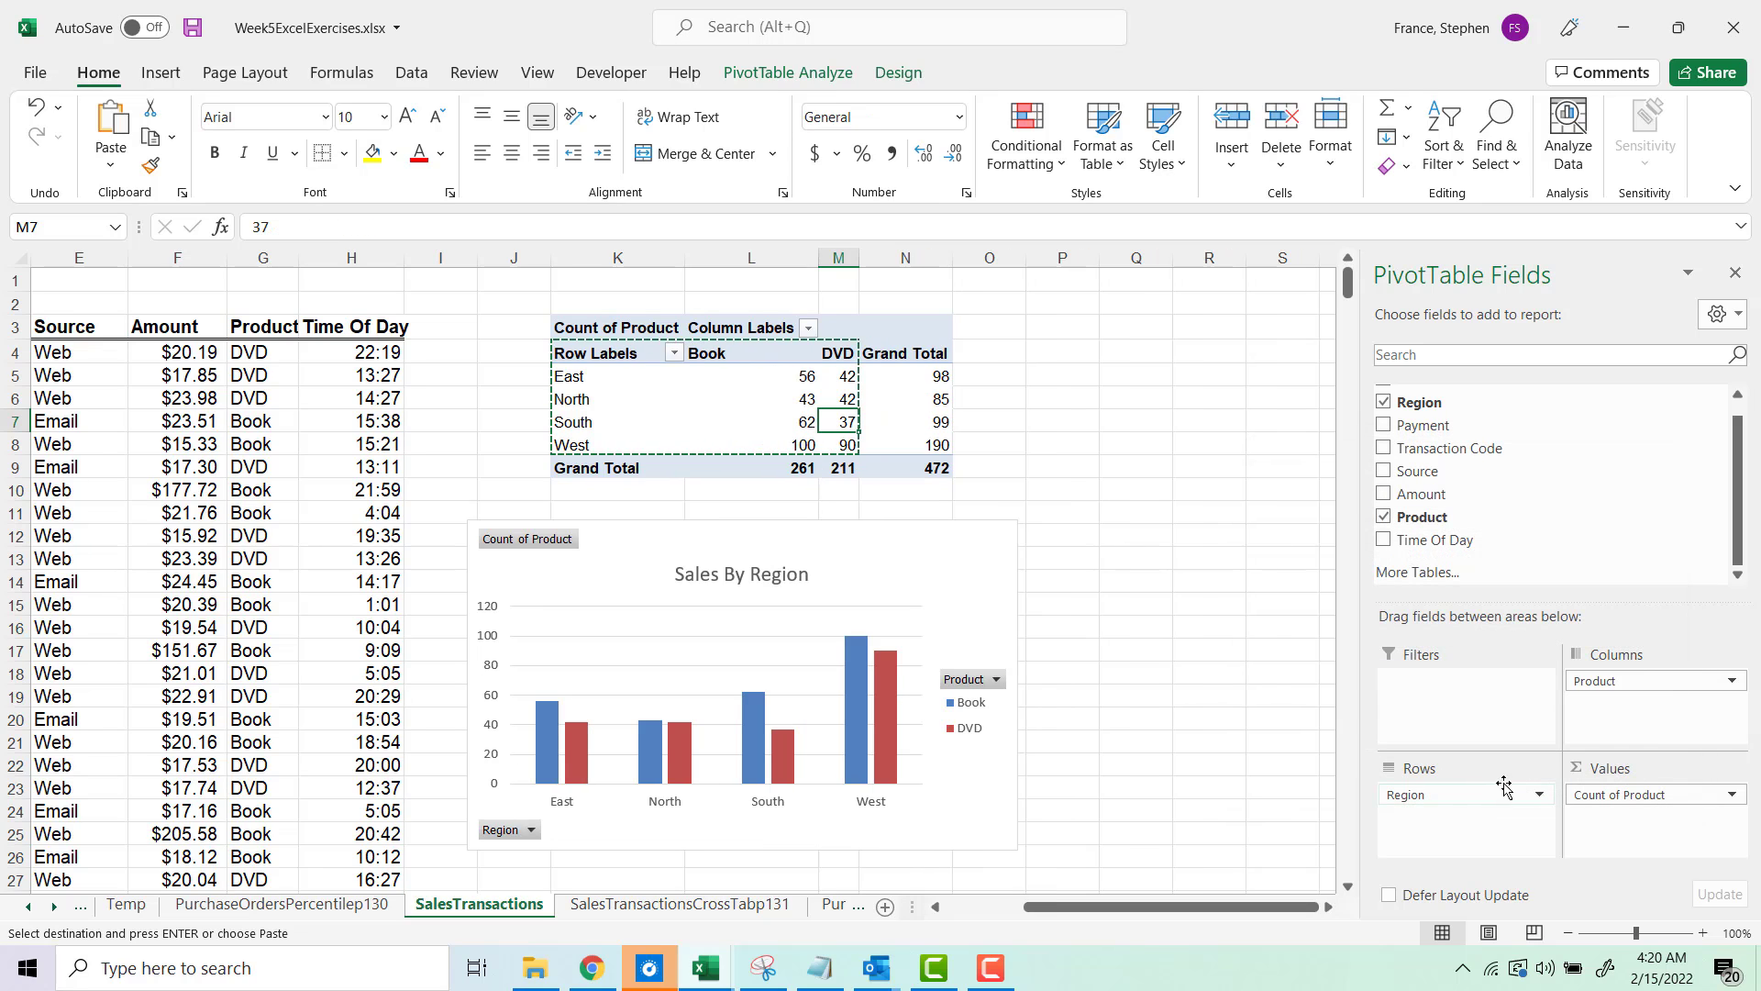
Step: Paste the PivotTable's region labels and Book and DVD counts as a plain range starting at cell R4
{"action": "left_click_drag", "start_coordinate": [836, 446], "coordinate": [591, 360]}
{"action": "key", "text": "ctrl+c"}
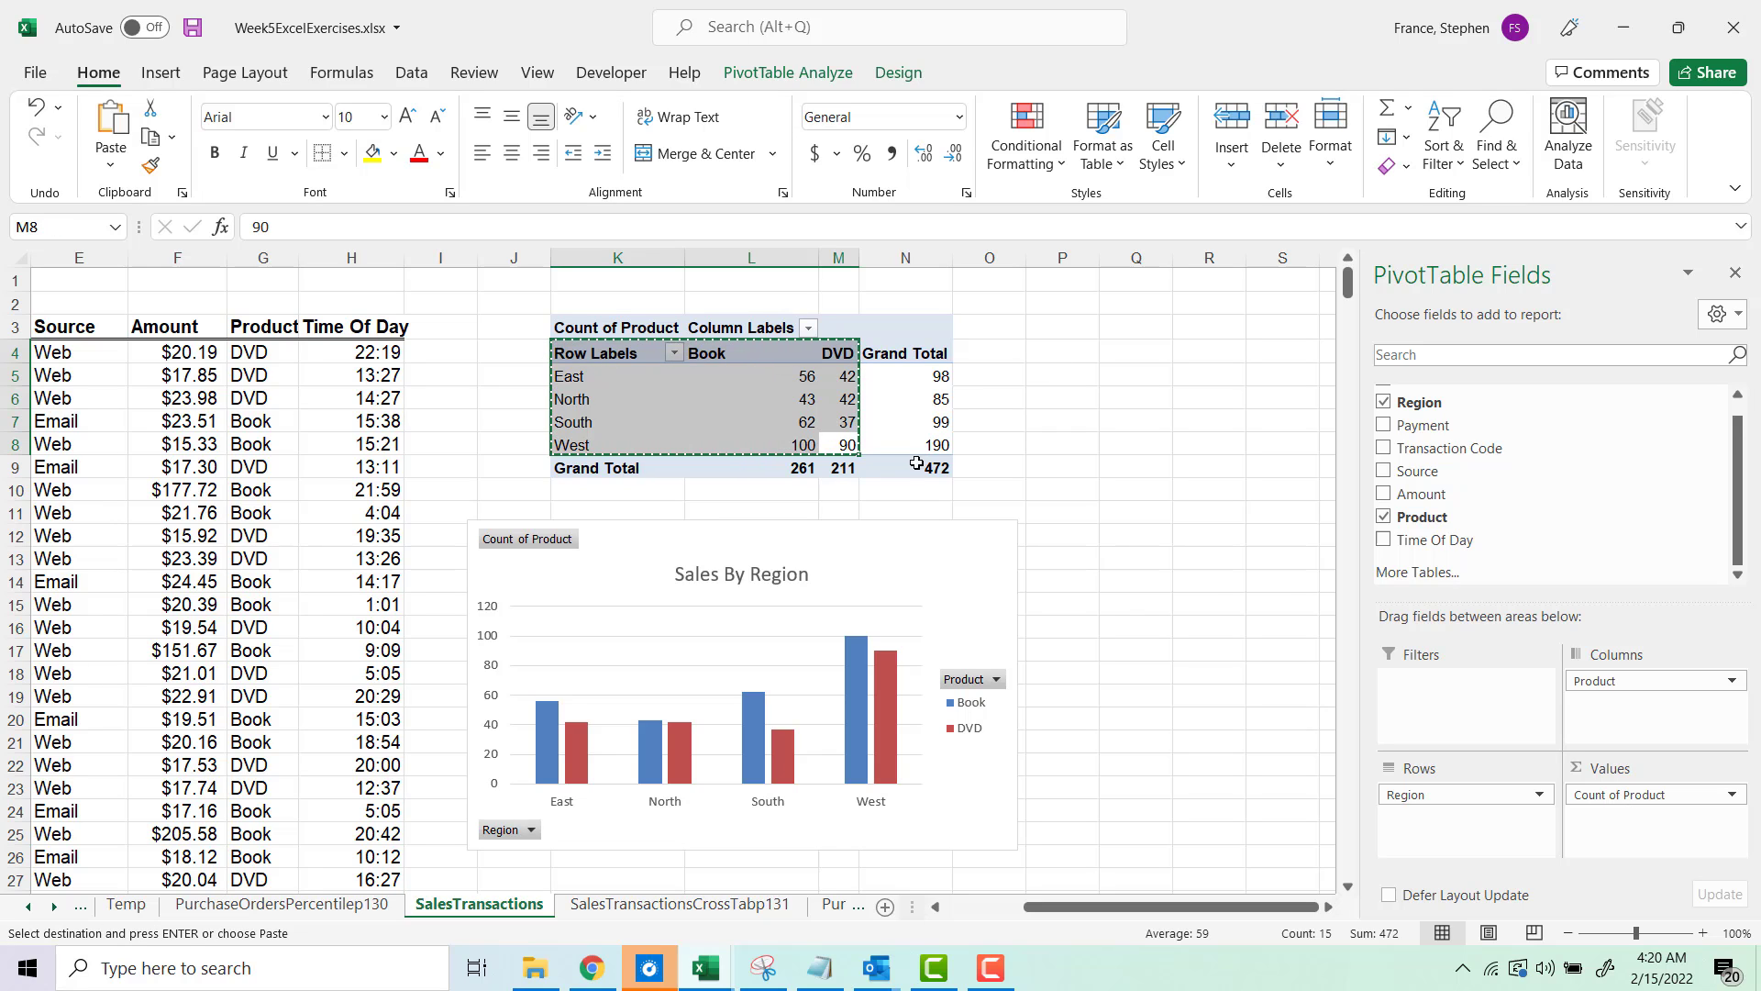
{"action": "left_click", "coordinate": [1327, 907]}
{"action": "left_click", "coordinate": [1327, 908]}
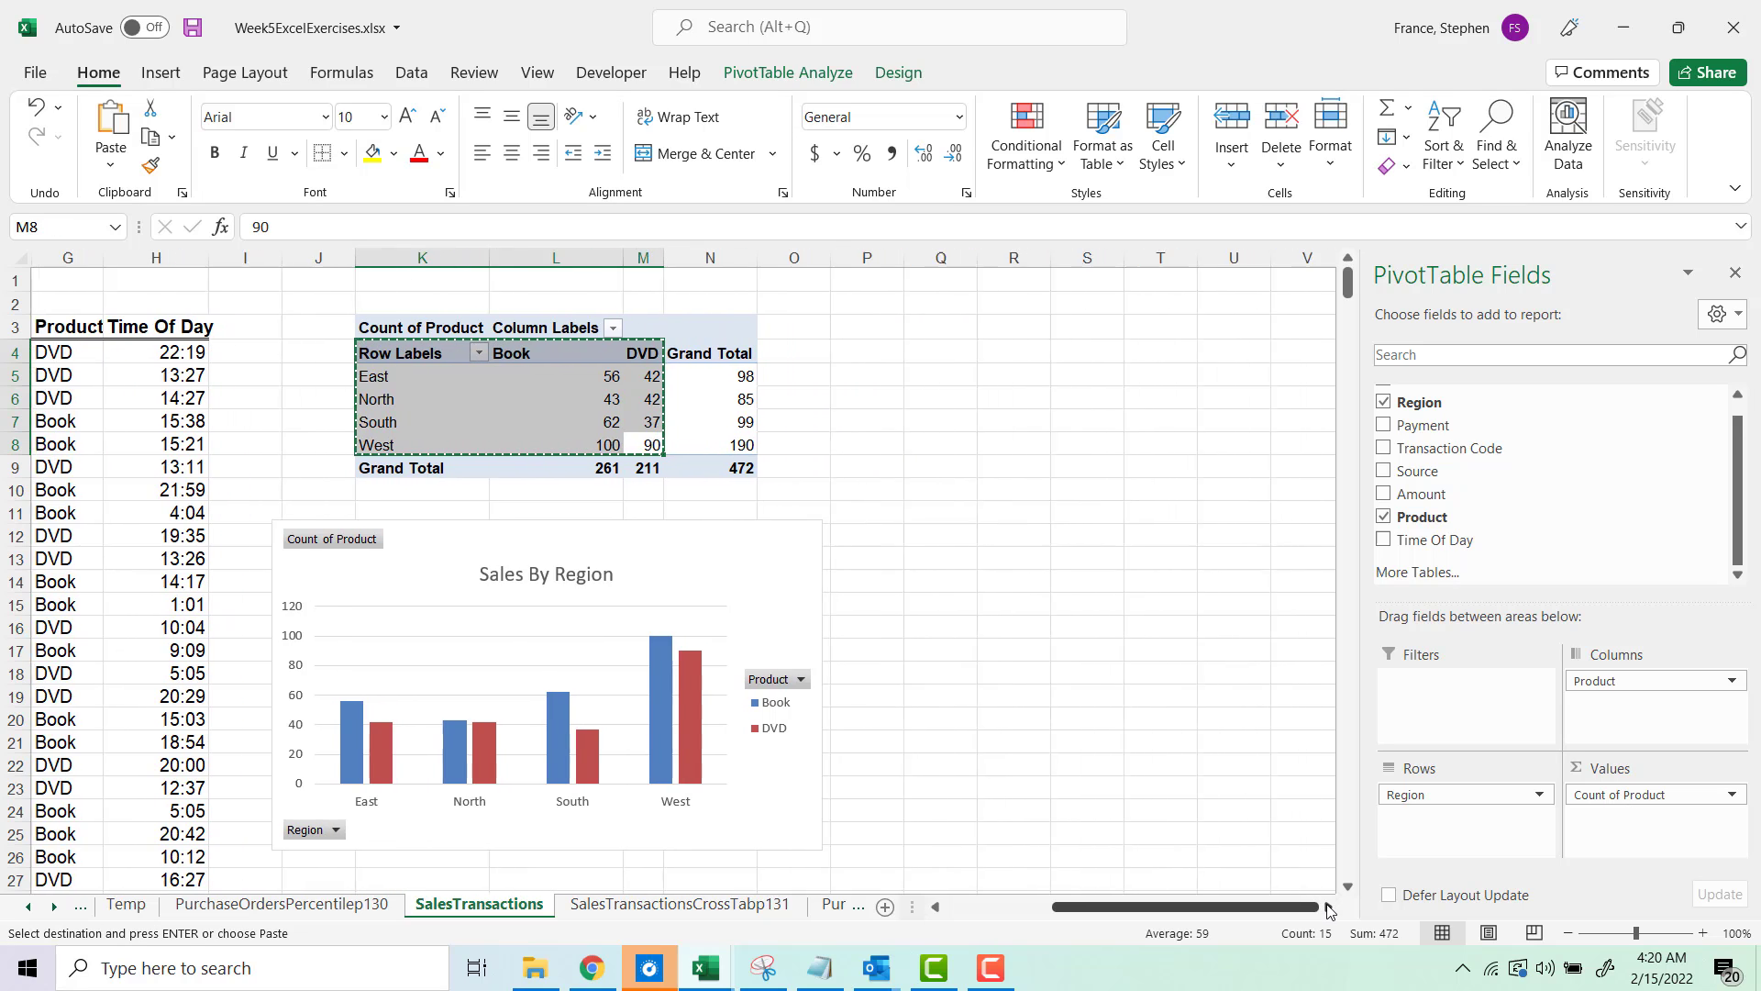
{"action": "left_click", "coordinate": [1328, 907]}
{"action": "left_click", "coordinate": [914, 350]}
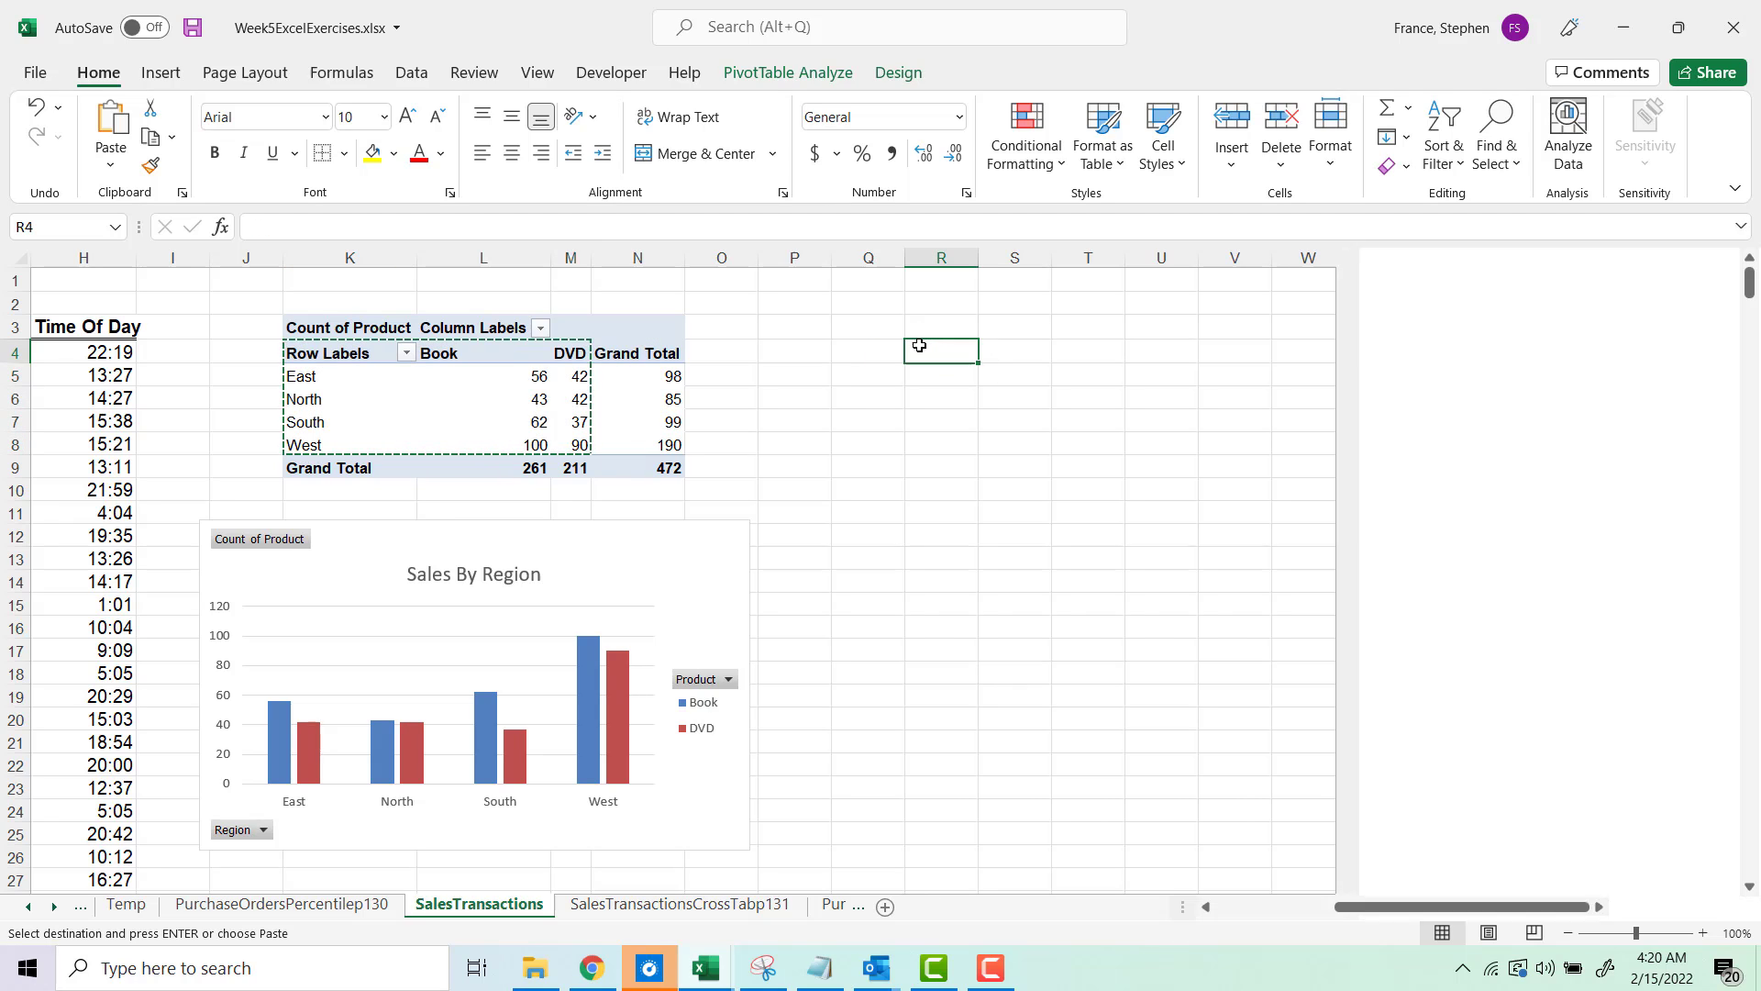
{"action": "left_click", "coordinate": [108, 167]}
{"action": "left_click", "coordinate": [108, 342]}
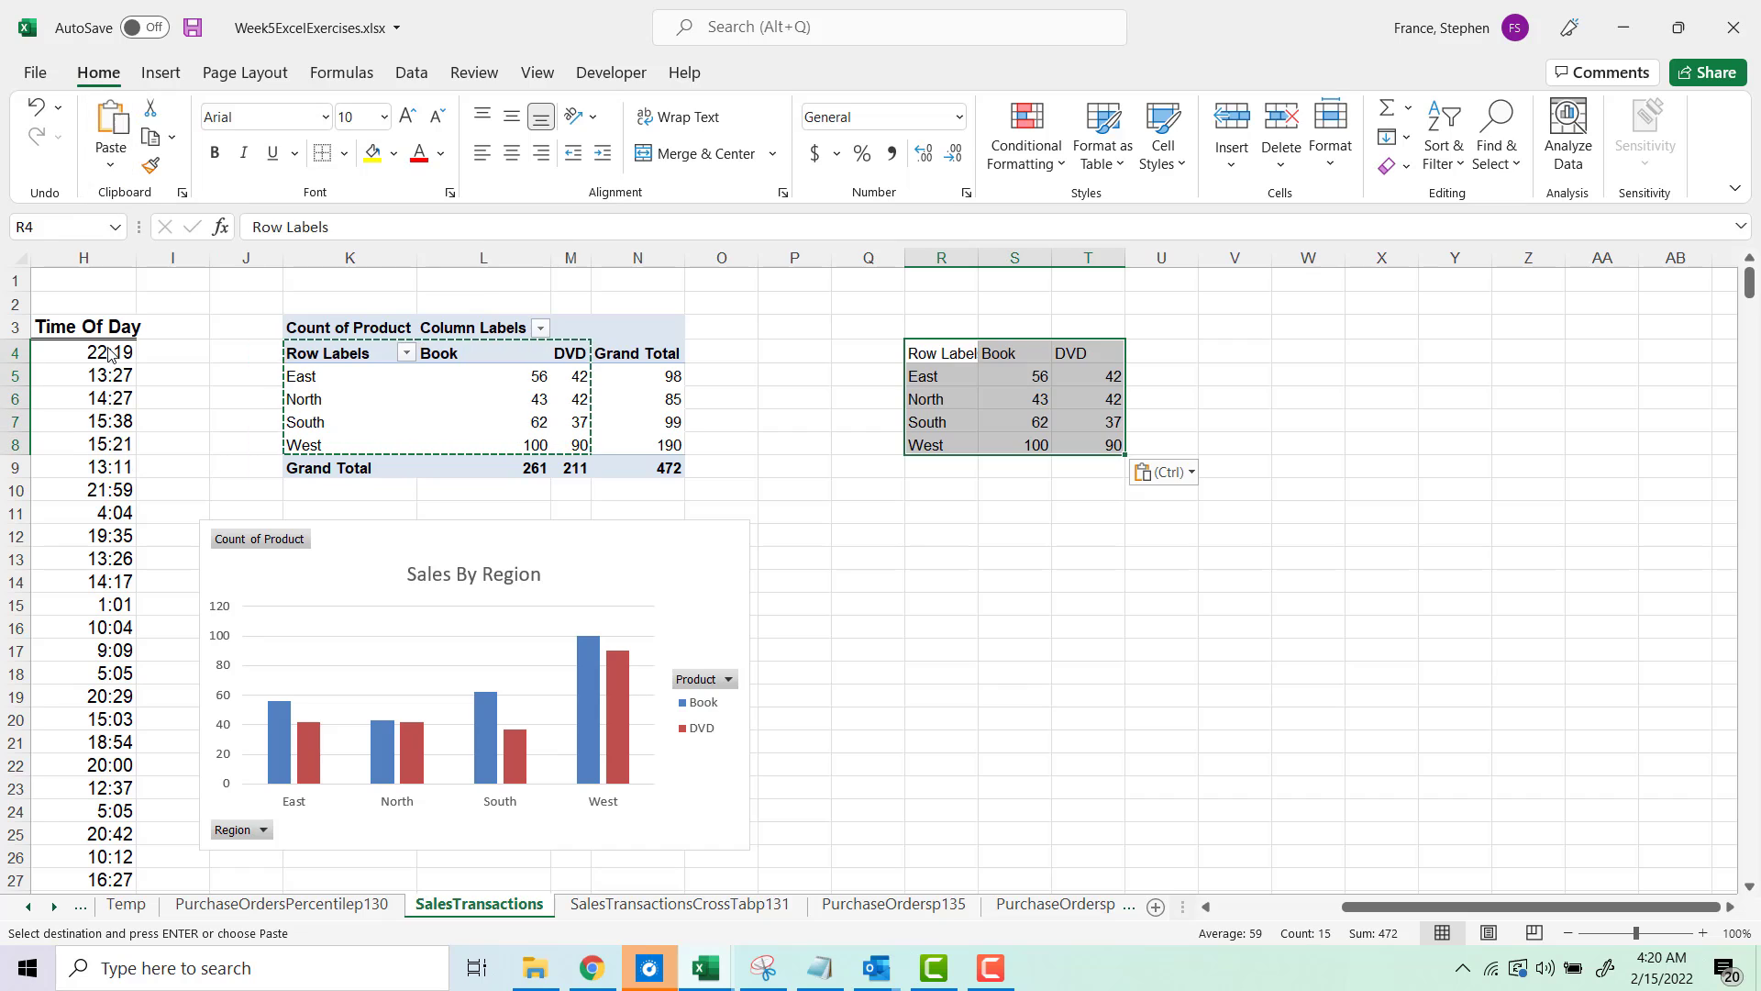
Step: Insert a 2-D clustered column chart from the pasted range and delete it again
{"action": "left_click", "coordinate": [161, 73]}
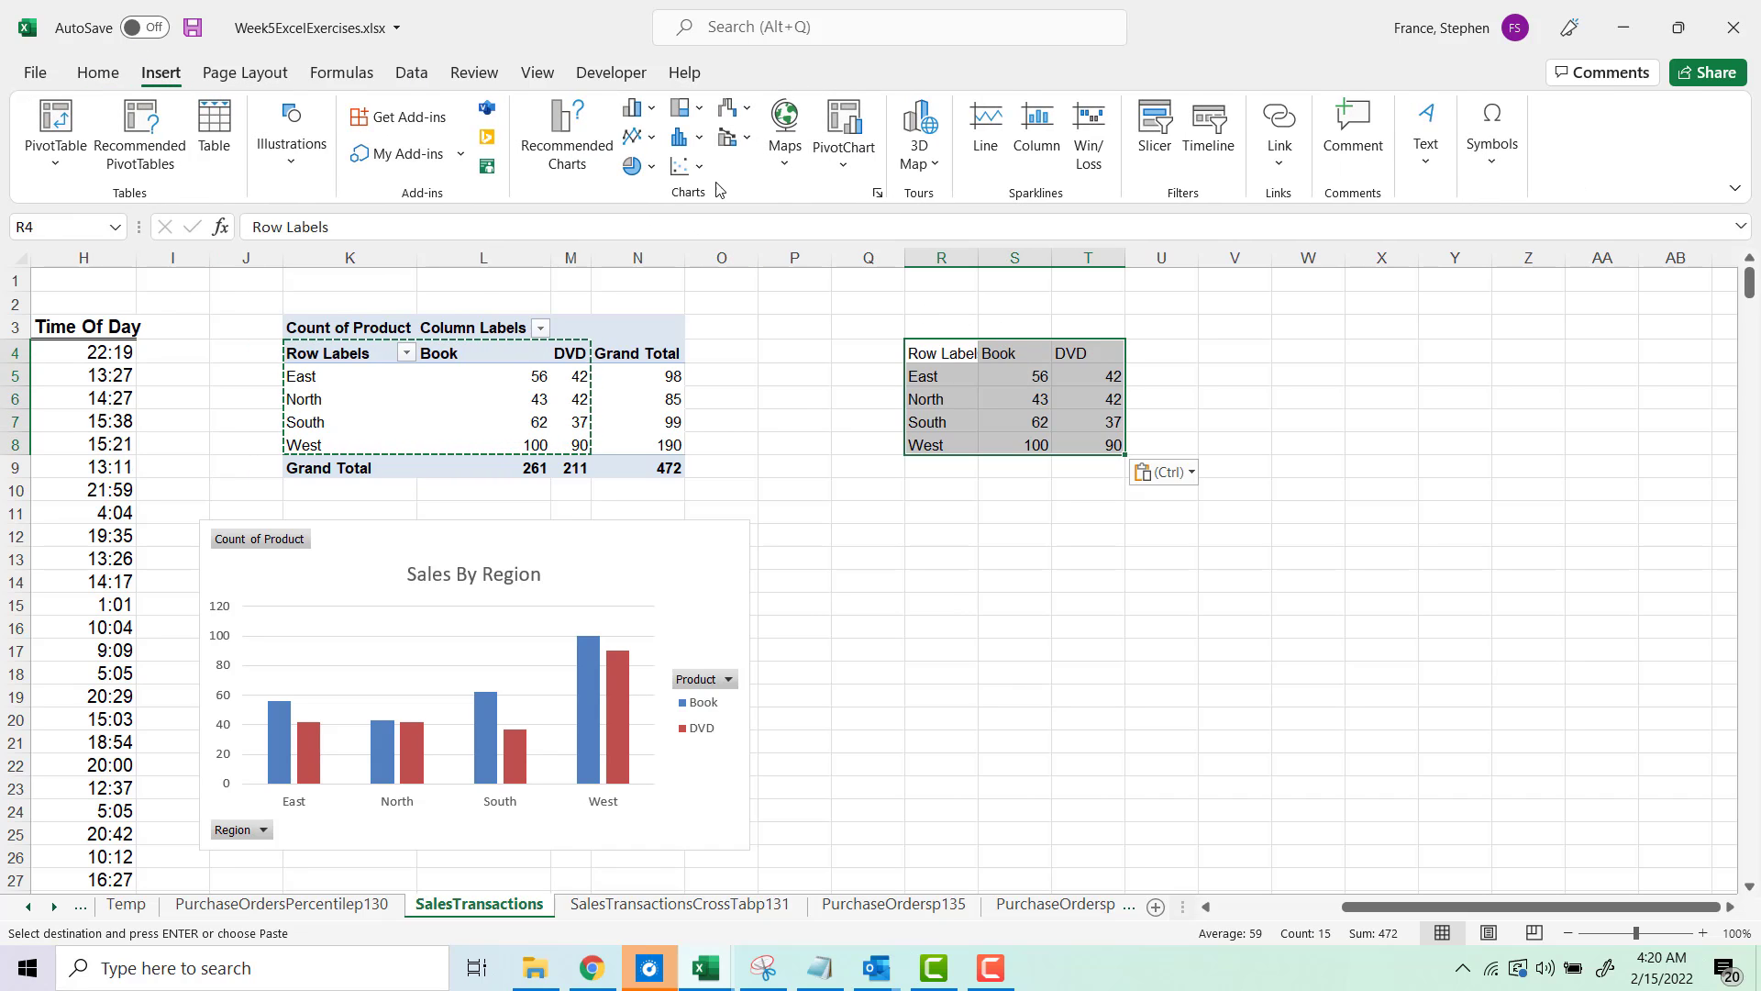
{"action": "left_click", "coordinate": [635, 108]}
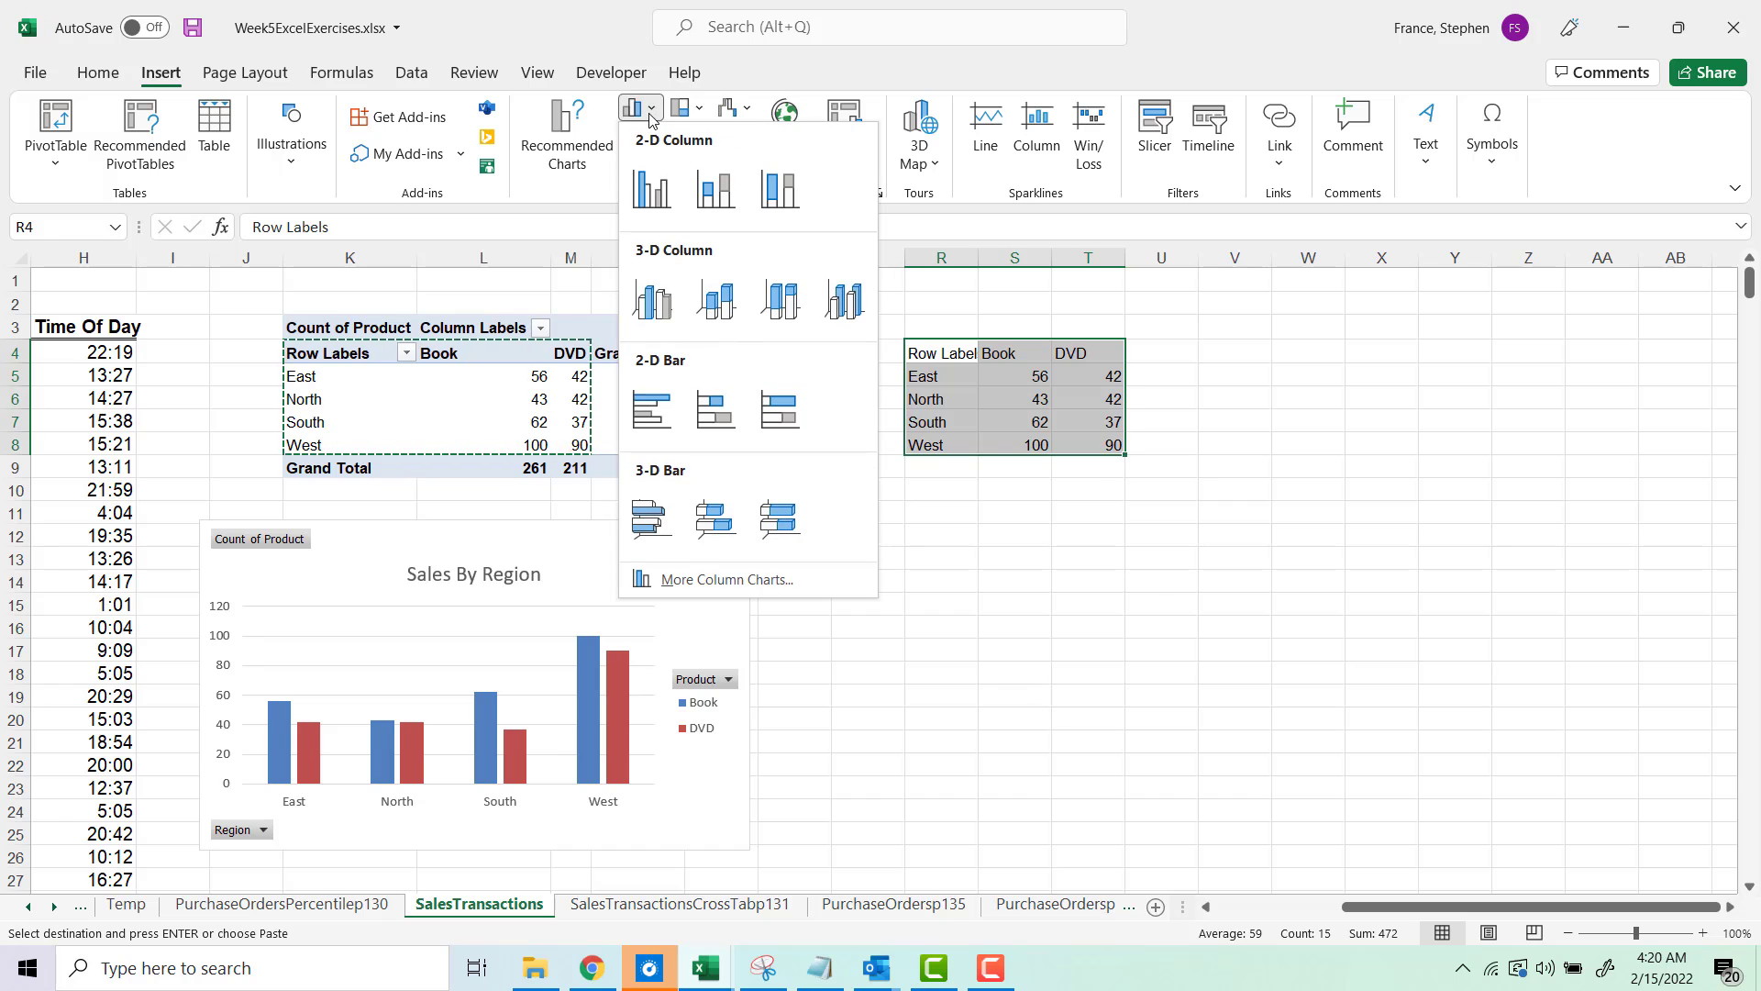
{"action": "left_click", "coordinate": [653, 187]}
{"action": "left_click_drag", "start_coordinate": [741, 438], "coordinate": [938, 498]}
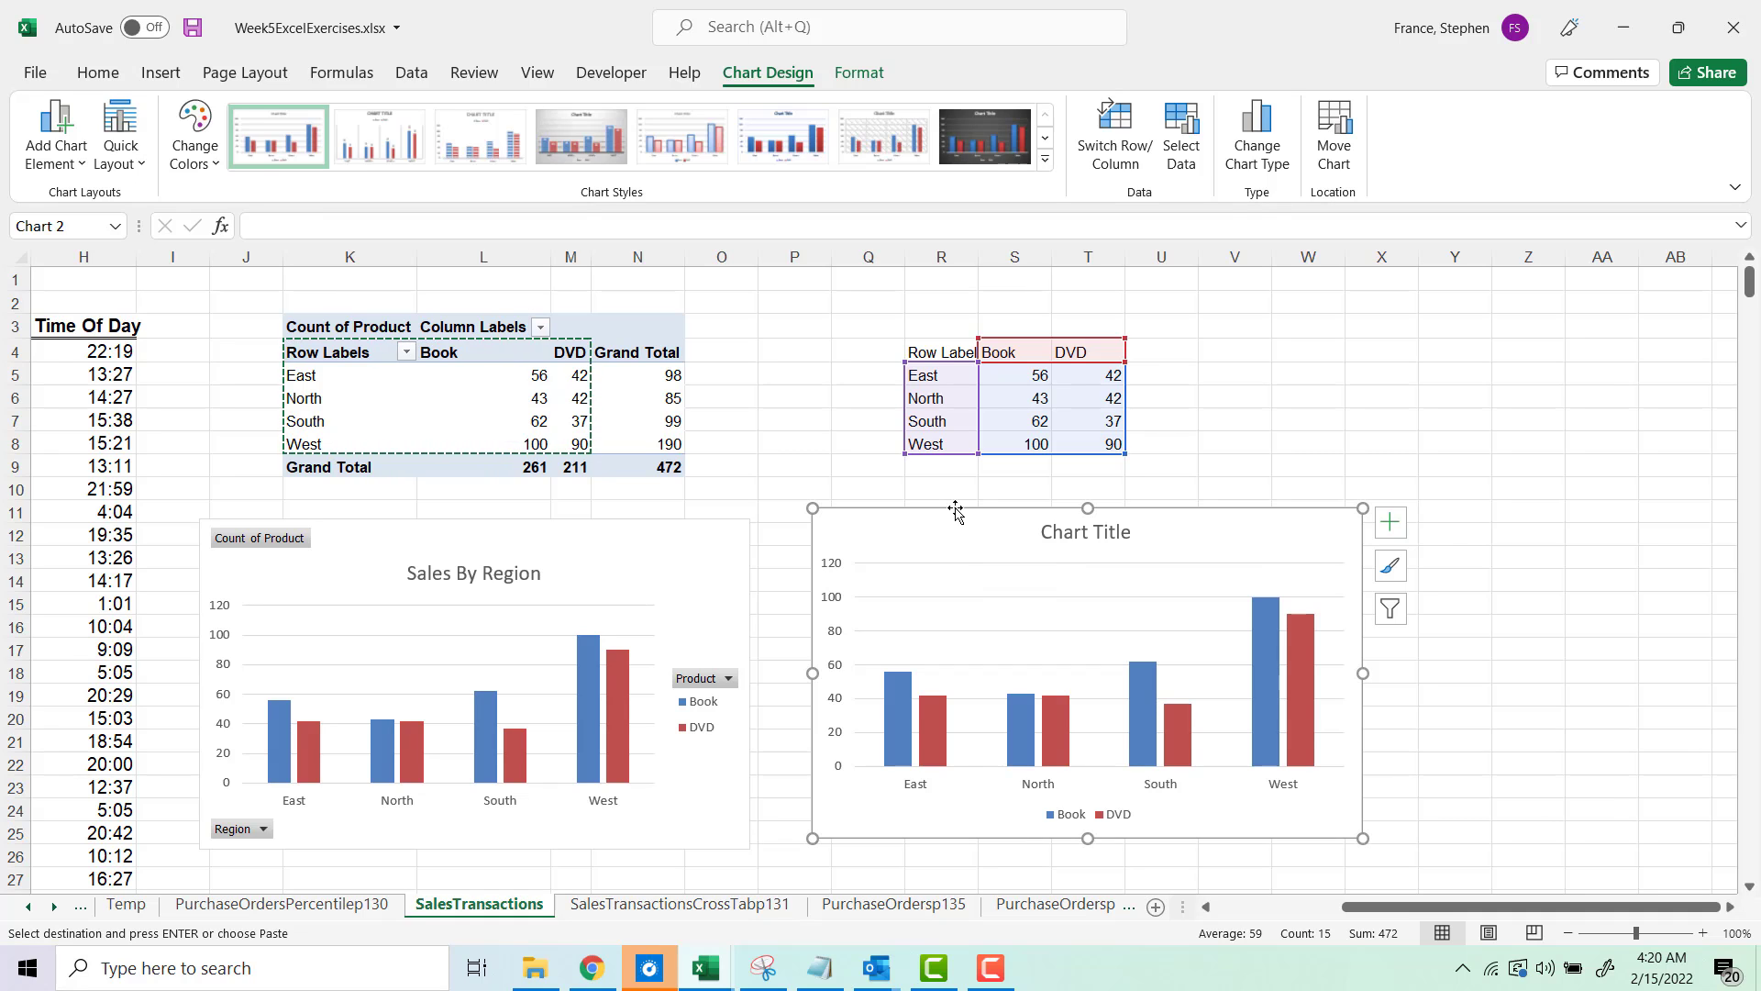
{"action": "key", "text": "Delete"}
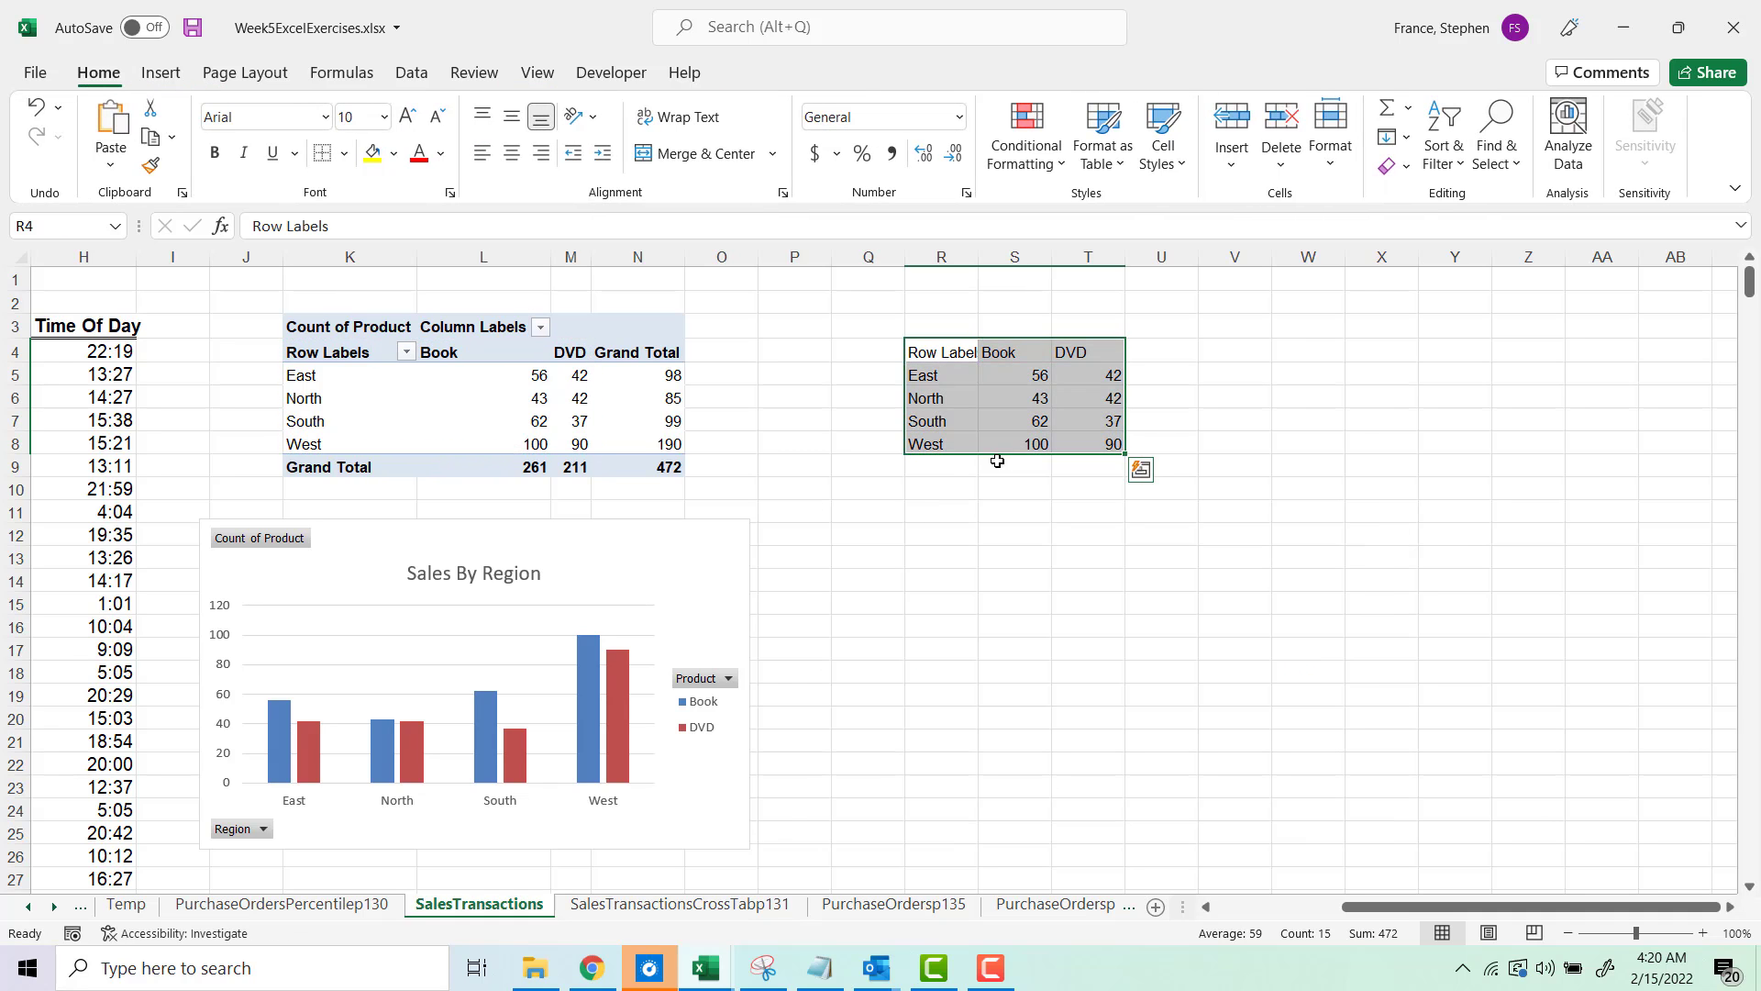
Step: Delete columns Q through T to remove the pasted data
{"action": "left_click_drag", "start_coordinate": [1105, 256], "coordinate": [871, 256]}
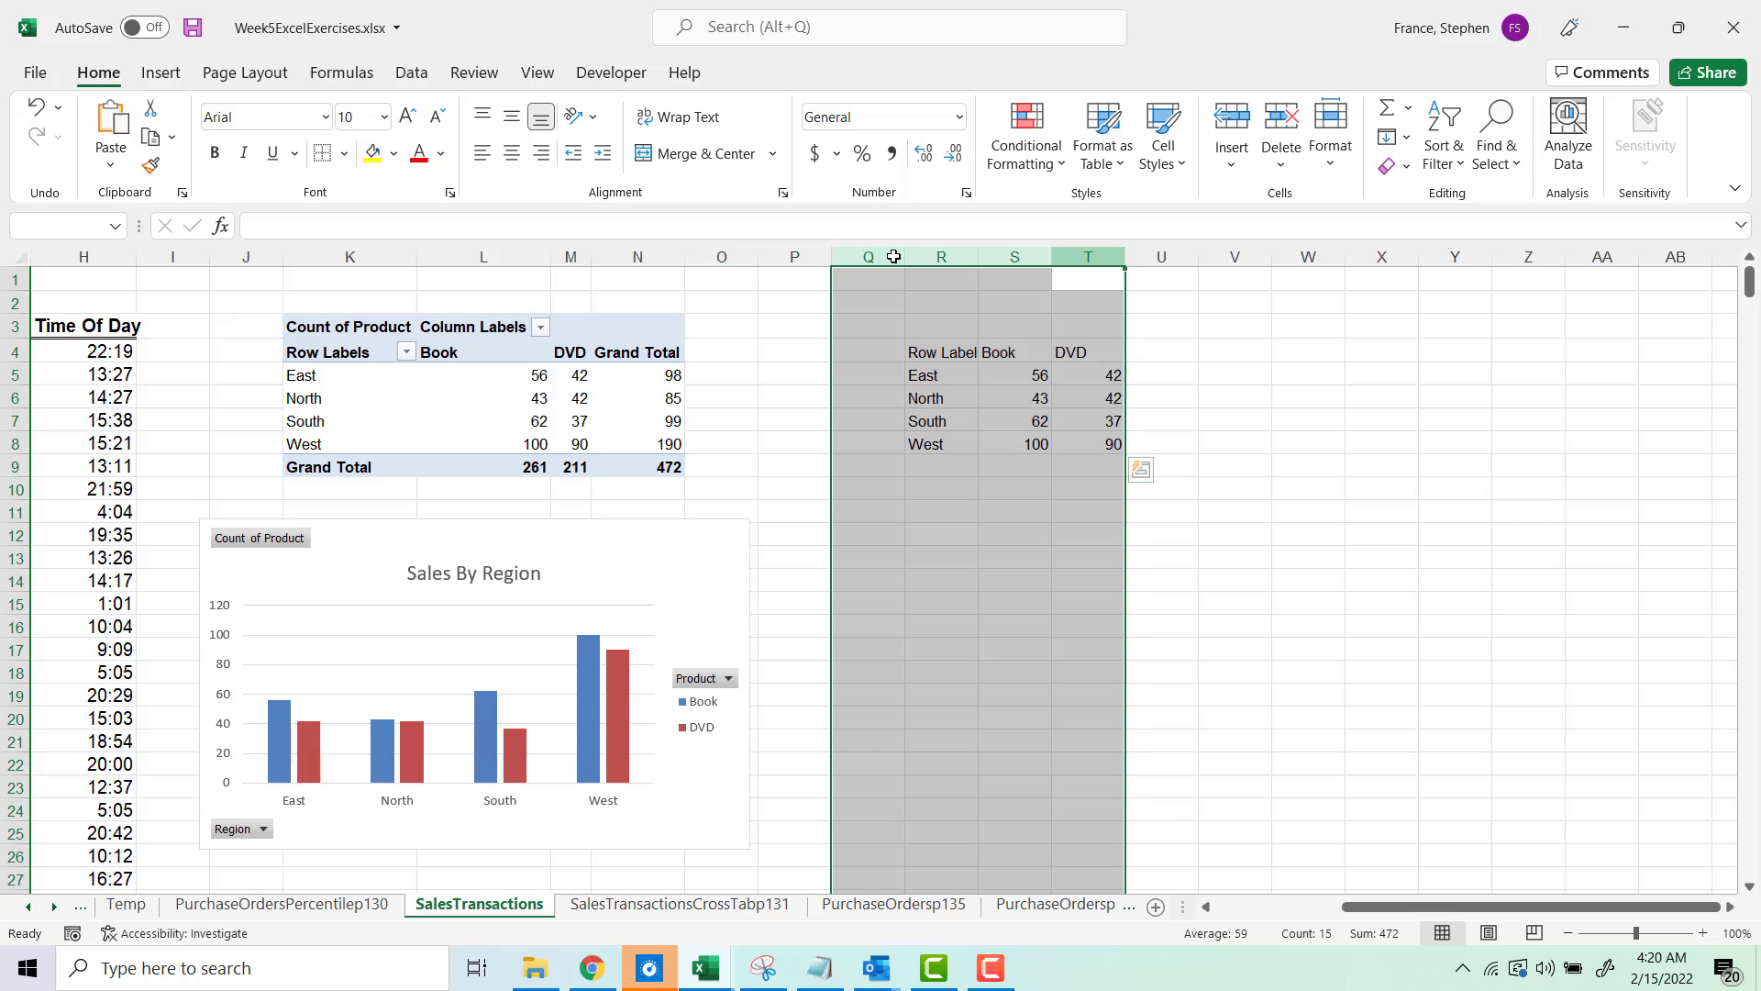
{"action": "right_click", "coordinate": [867, 401]}
{"action": "left_click", "coordinate": [917, 635]}
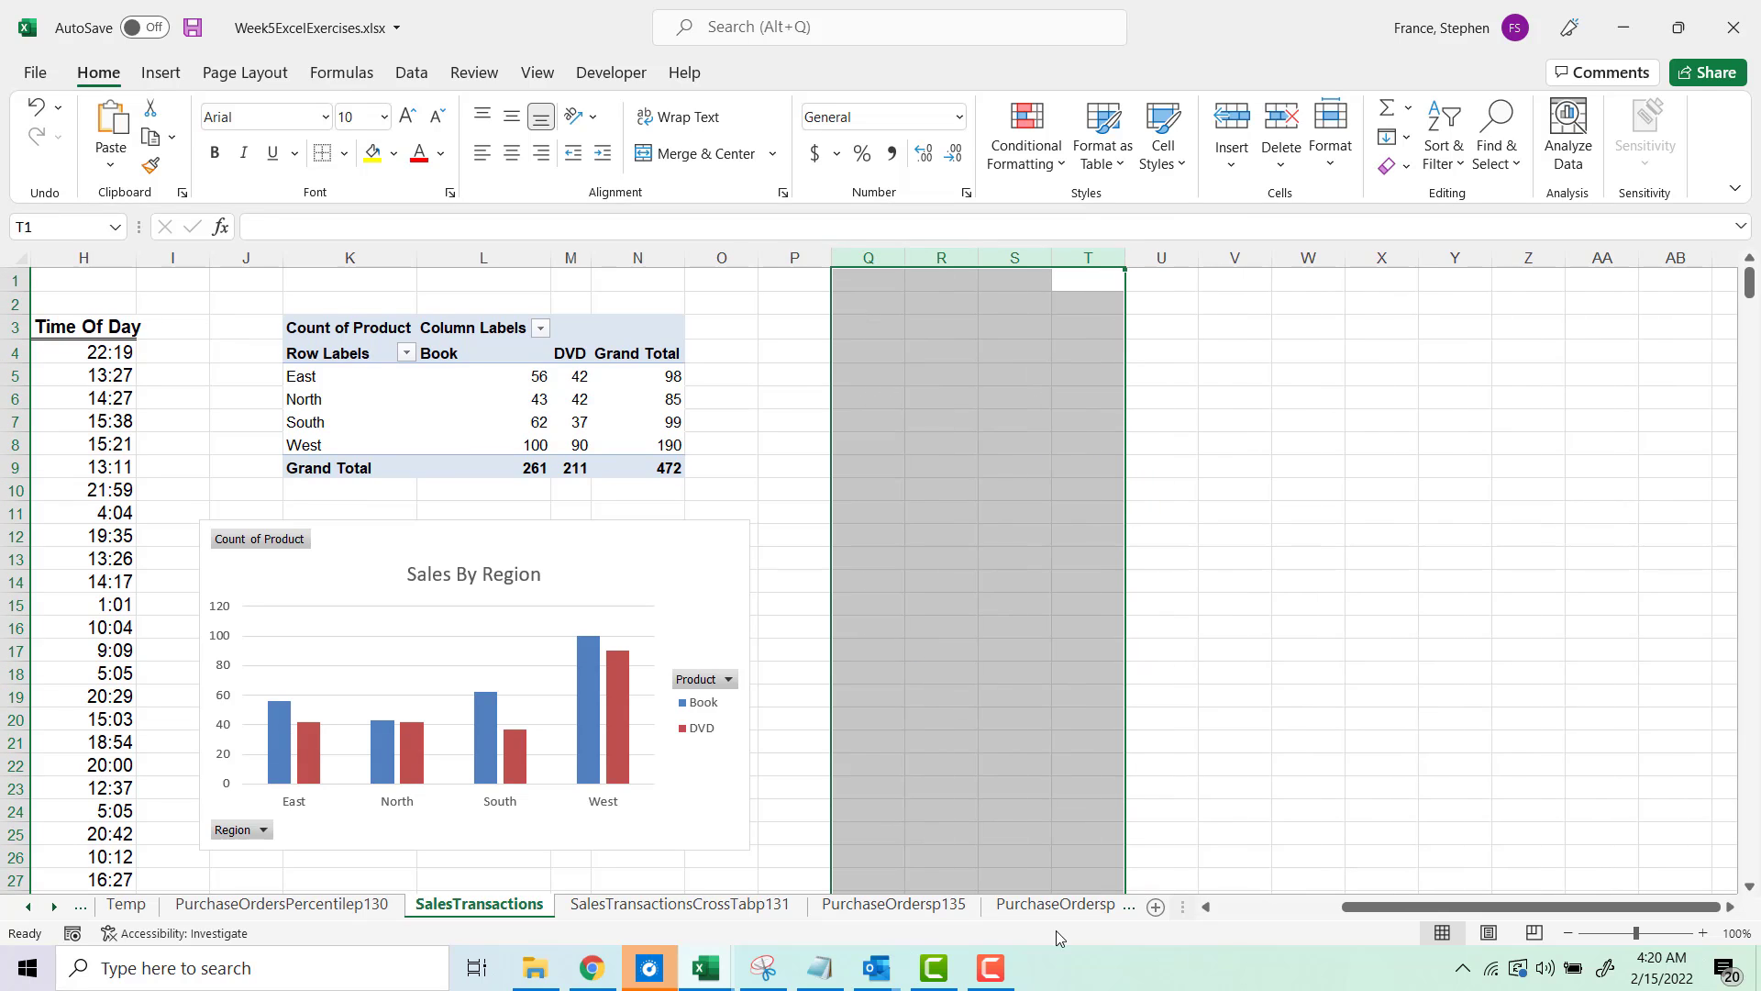
{"action": "left_click", "coordinate": [812, 970]}
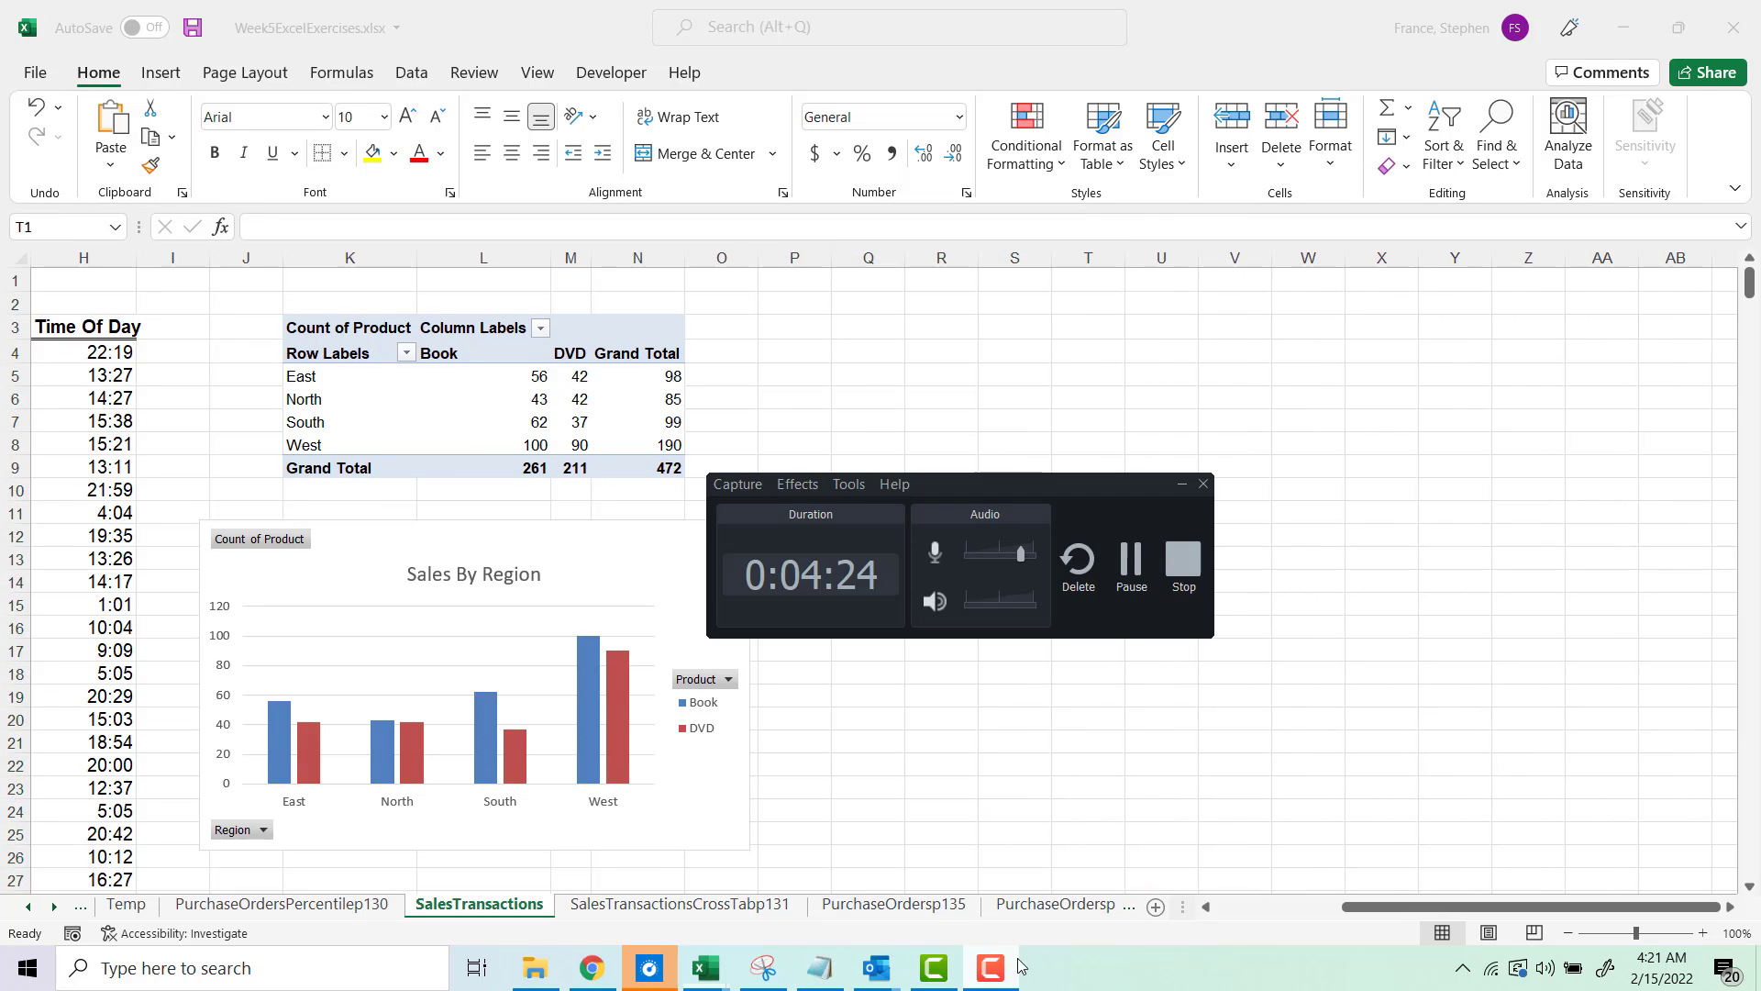